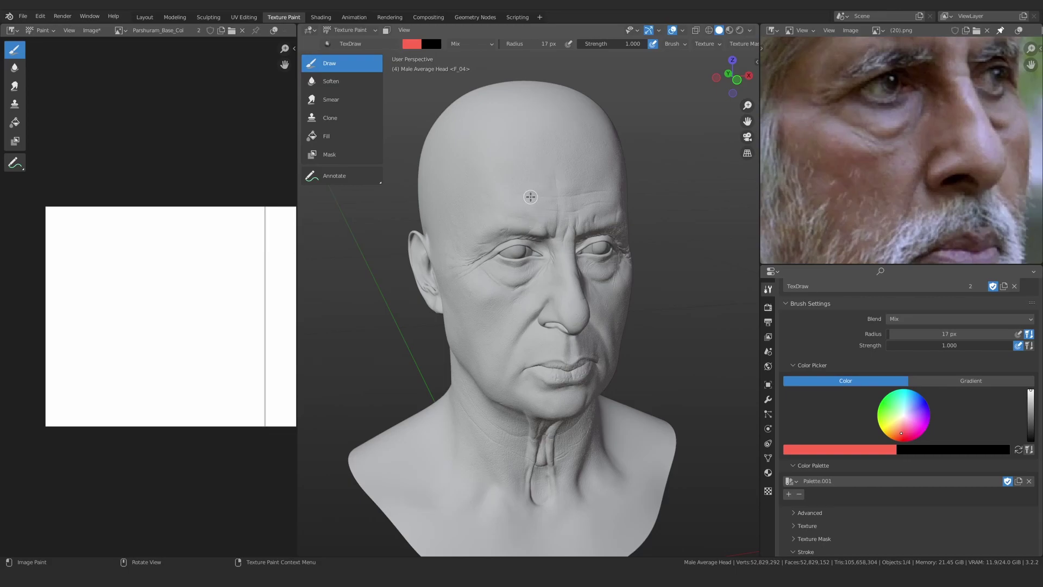
# Set the brush radius to 32 px and paint a red patch on one side of the forehead
pyautogui.scroll(2, 527, 163)
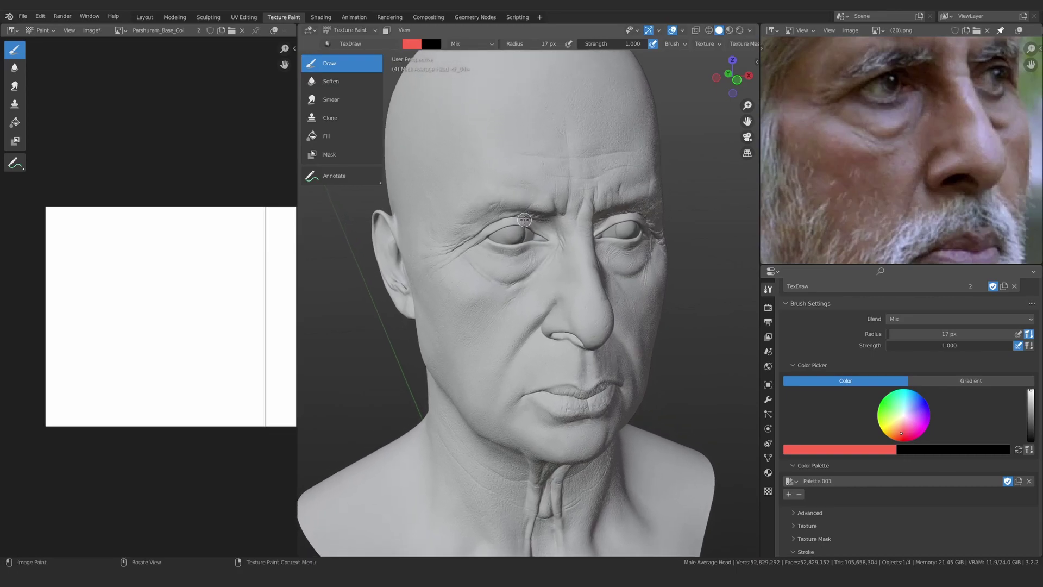
pyautogui.moveTo(524, 102)
pyautogui.keyDown('shift'); pyautogui.mouseDown(button='middle')
pyautogui.moveTo(522, 184)
pyautogui.moveTo(505, 209)
pyautogui.moveTo(513, 212)
pyautogui.mouseUp(button='middle'); pyautogui.keyUp('shift')
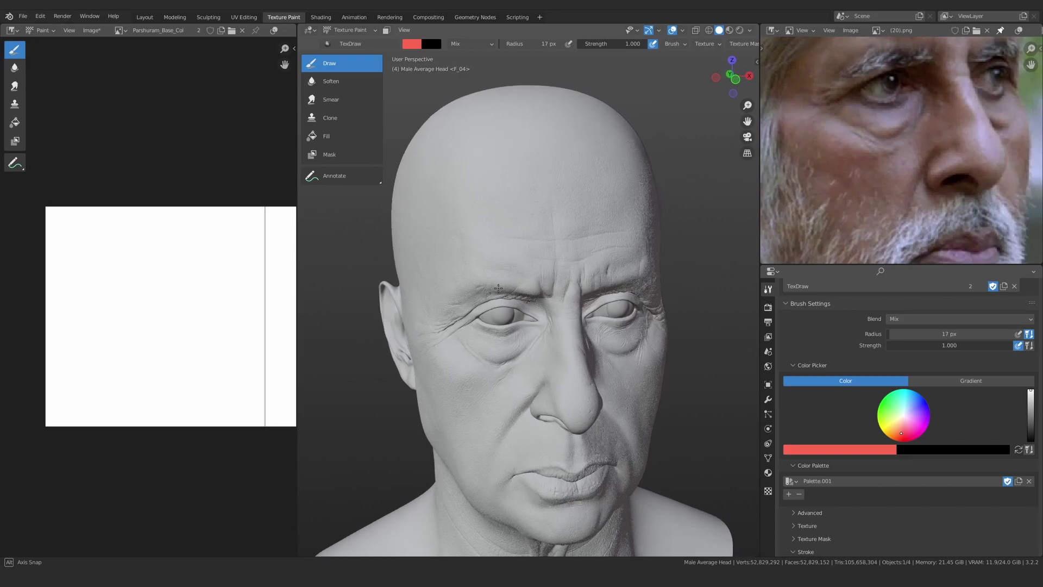
pyautogui.keyDown('ctrl'); pyautogui.moveTo(484, 321); pyautogui.dragTo(483, 293, button='middle'); pyautogui.keyUp('ctrl')
pyautogui.keyDown('ctrl'); pyautogui.keyDown('alt'); pyautogui.moveTo(483, 292); pyautogui.dragTo(485, 321); pyautogui.keyUp('alt'); pyautogui.keyUp('ctrl')
pyautogui.keyDown('alt'); pyautogui.moveTo(523, 196); pyautogui.dragTo(536, 194); pyautogui.keyUp('alt')
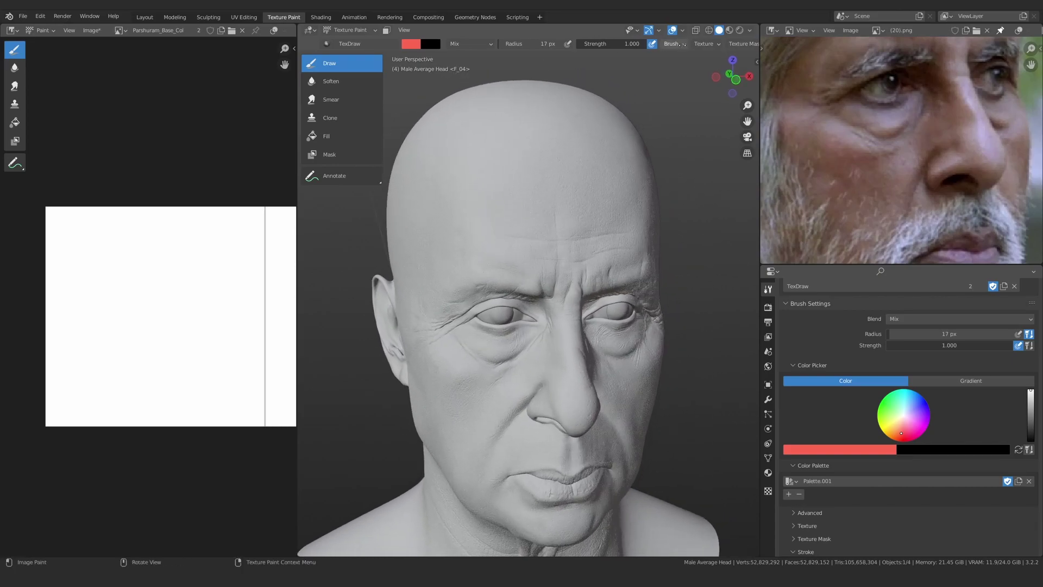
pyautogui.keyDown('alt'); pyautogui.moveTo(662, 44); pyautogui.dragTo(572, 46); pyautogui.keyUp('alt')
pyautogui.scroll(3, 453, 45)
pyautogui.scroll(-5, 697, 45)
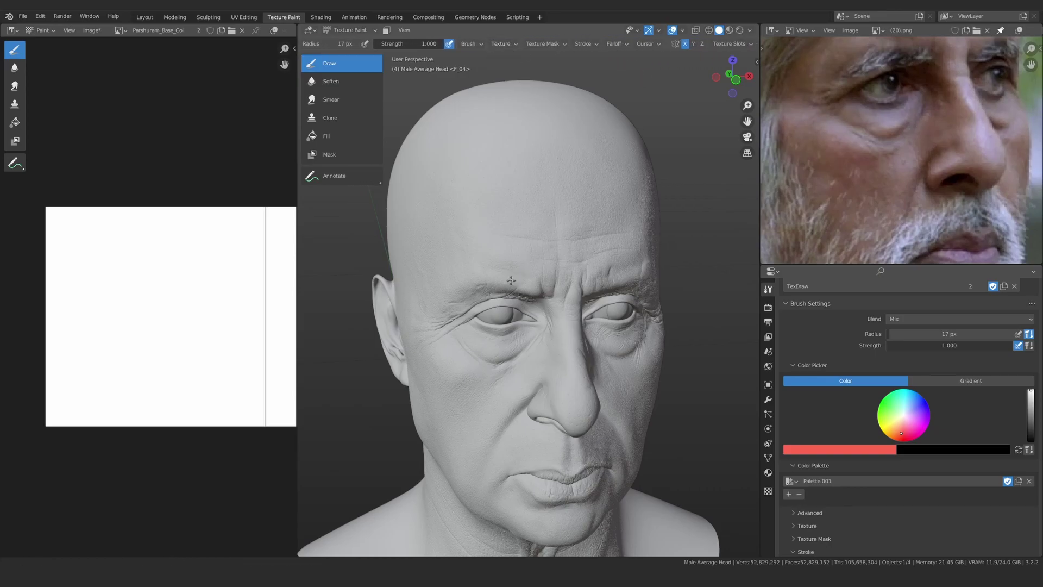
pyautogui.scroll(3, 529, 245)
pyautogui.keyDown('alt'); pyautogui.keyDown('shift'); pyautogui.moveTo(529, 245); pyautogui.dragTo(557, 293); pyautogui.keyUp('shift'); pyautogui.keyUp('alt')
pyautogui.keyDown('ctrl'); pyautogui.keyDown('alt'); pyautogui.moveTo(521, 272); pyautogui.dragTo(526, 242); pyautogui.keyUp('alt'); pyautogui.keyUp('ctrl')
pyautogui.press('f')
pyautogui.click(526, 253)
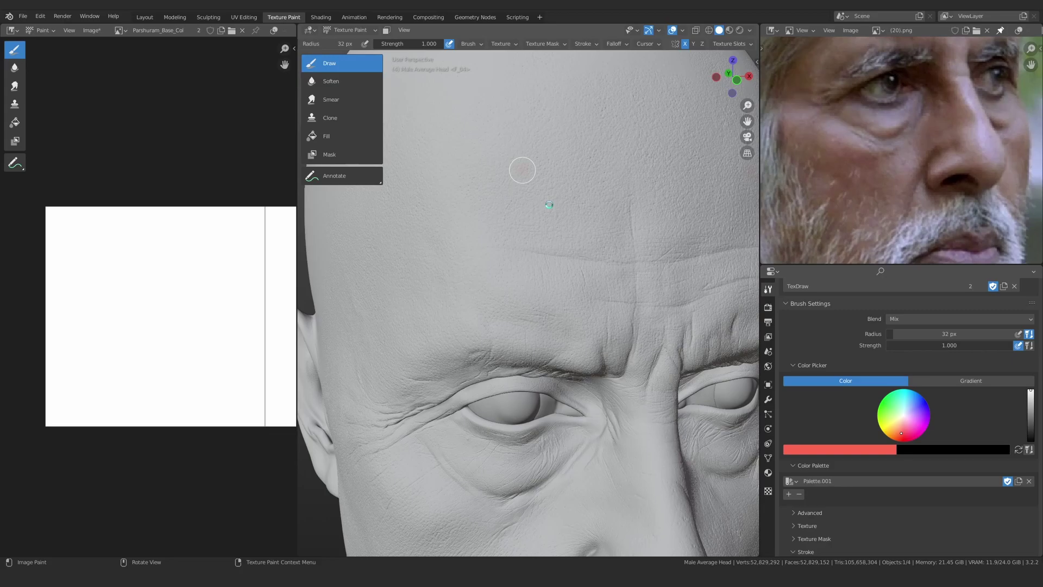
pyautogui.moveTo(522, 170); pyautogui.dragTo(482, 211)
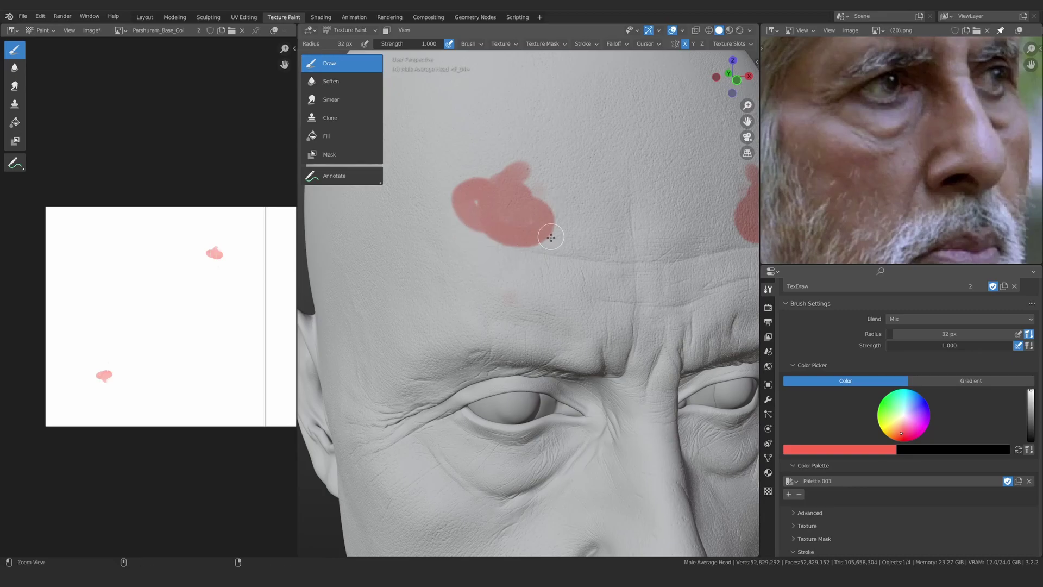
# Enlarge the brush radius to 58 px and paint red strokes over the cheek below the eye
pyautogui.keyDown('ctrl'); pyautogui.moveTo(551, 238); pyautogui.dragTo(532, 274, button='middle'); pyautogui.keyUp('ctrl')
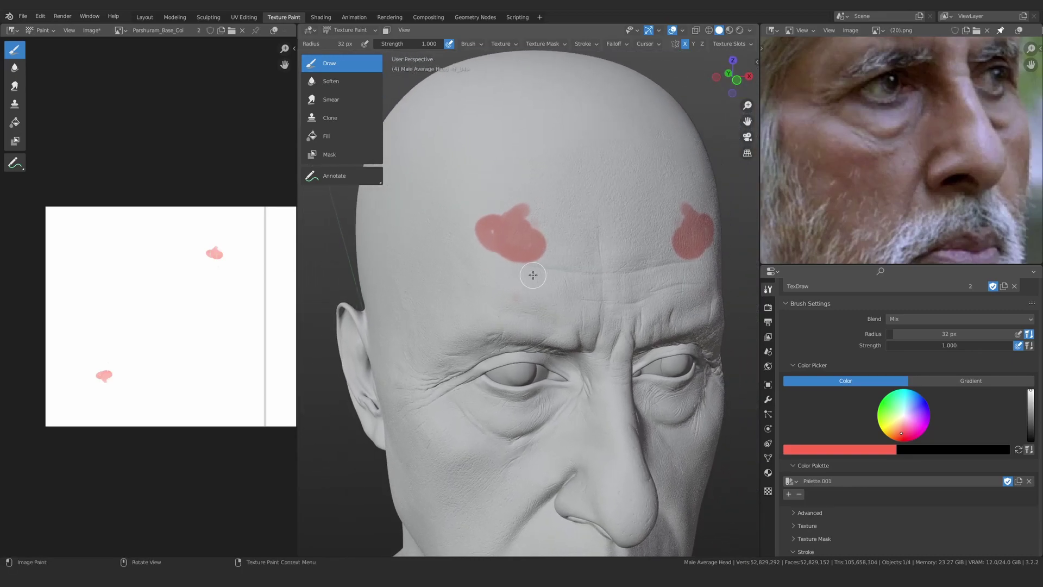
pyautogui.moveTo(550, 267)
pyautogui.keyDown('ctrl'); pyautogui.mouseDown(button='middle')
pyautogui.moveTo(549, 251)
pyautogui.moveTo(547, 300)
pyautogui.mouseUp(button='middle'); pyautogui.keyUp('ctrl')
pyautogui.keyDown('shift'); pyautogui.moveTo(547, 300); pyautogui.dragTo(526, 230, button='middle'); pyautogui.keyUp('shift')
pyautogui.keyDown('shift'); pyautogui.moveTo(525, 230); pyautogui.dragTo(531, 70, button='middle'); pyautogui.keyUp('shift')
pyautogui.moveTo(516, 255)
pyautogui.keyDown('ctrl'); pyautogui.mouseDown(button='middle')
pyautogui.moveTo(512, 224)
pyautogui.moveTo(524, 237)
pyautogui.moveTo(516, 228)
pyautogui.mouseUp(button='middle'); pyautogui.keyUp('ctrl')
pyautogui.press('f')
pyautogui.click(534, 248)
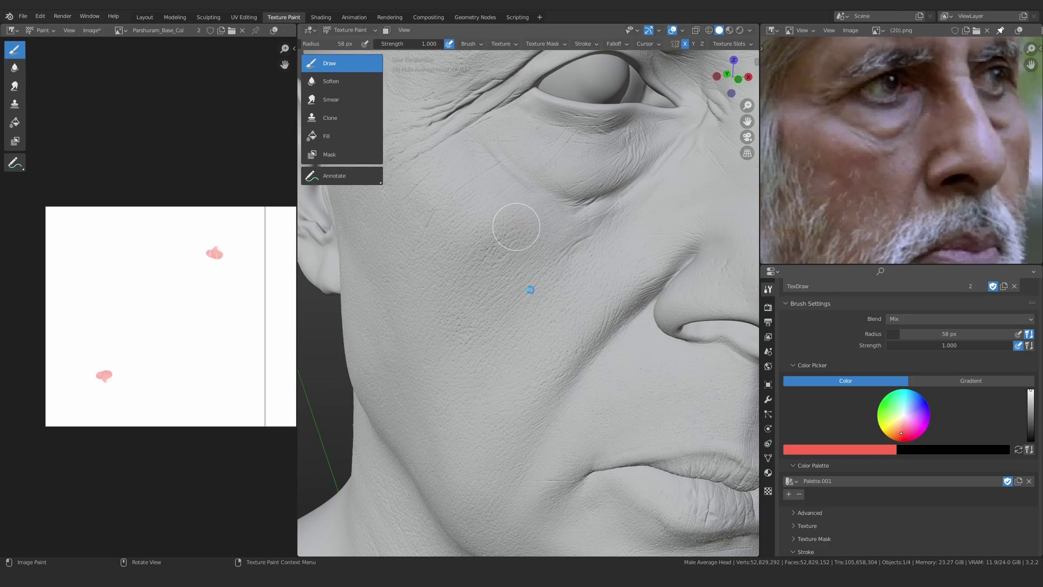
pyautogui.moveTo(516, 227); pyautogui.dragTo(525, 259)
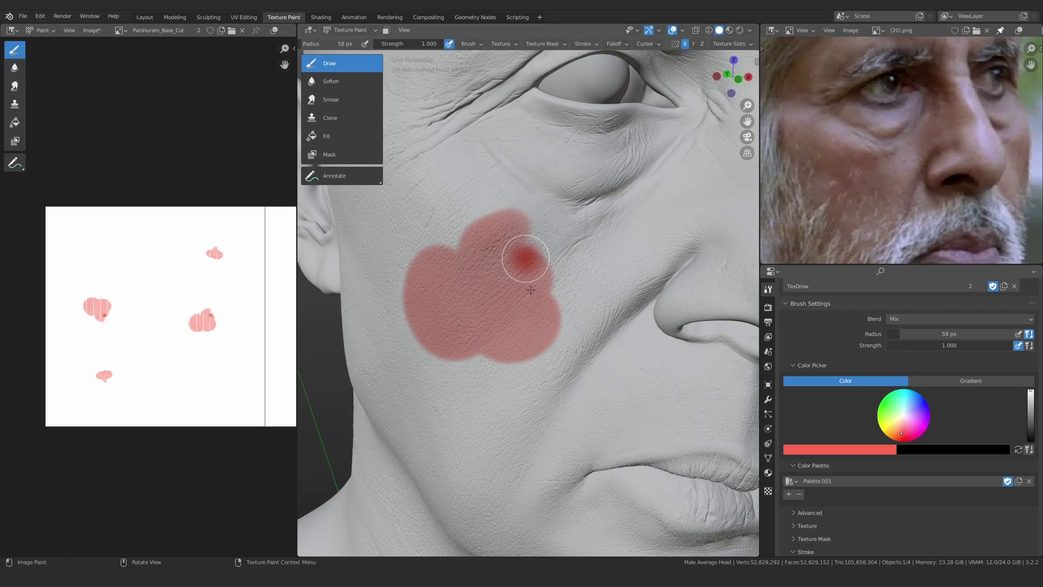
pyautogui.click(531, 289)
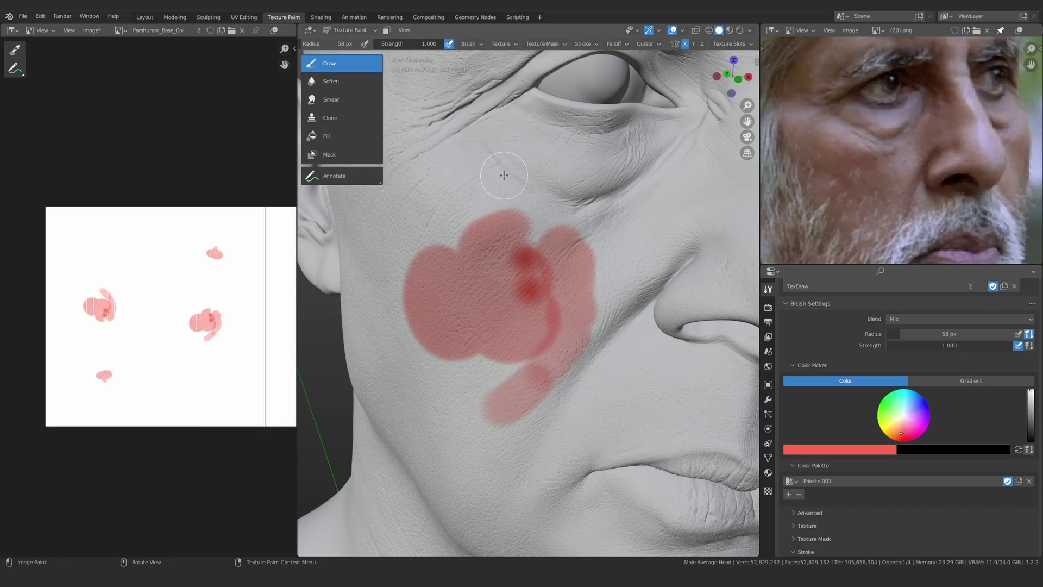
# Switch the head from Texture Paint mode to Object Mode
pyautogui.click(350, 30)
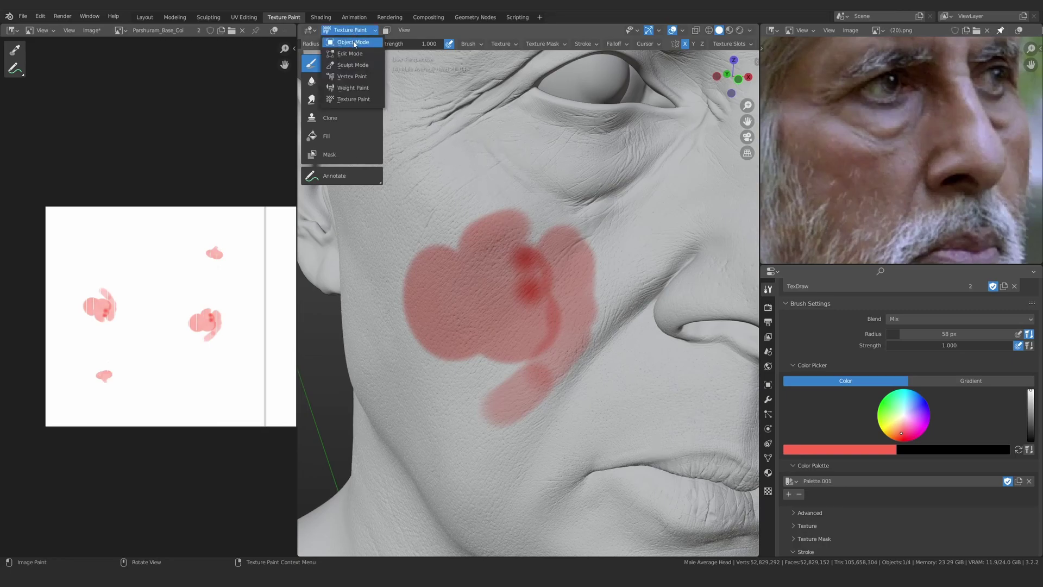
pyautogui.scroll(-8, 484, 233)
pyautogui.moveTo(610, 263); pyautogui.dragTo(514, 324, button='middle')
pyautogui.scroll(3, 543, 302)
pyautogui.scroll(-2, 546, 304)
pyautogui.press('t')
pyautogui.scroll(1, 501, 337)
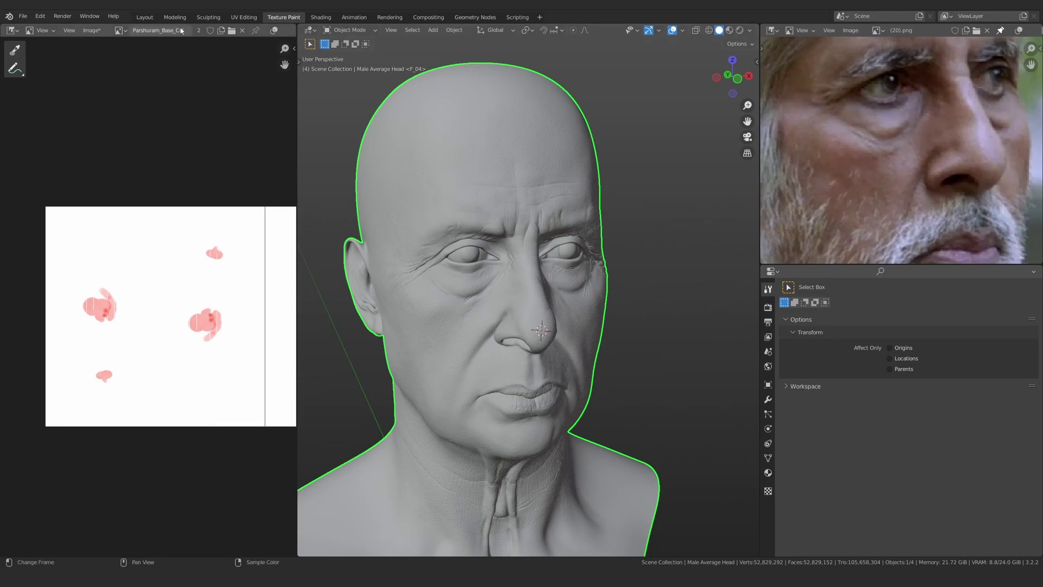
pyautogui.scroll(-2, 514, 325)
pyautogui.moveTo(514, 325); pyautogui.dragTo(537, 346, button='middle')
pyautogui.scroll(2, 537, 346)
# Show the head's modifier settings and save the blend file
pyautogui.click(768, 399)
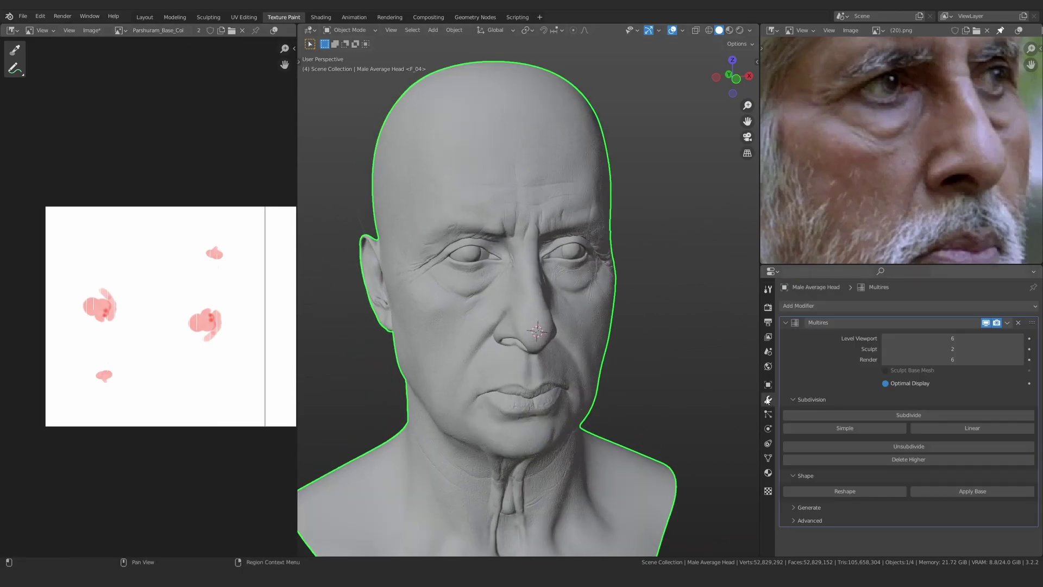
pyautogui.hotkey('ctrl', 's')
pyautogui.scroll(-2, 491, 303)
pyautogui.keyDown('shift'); pyautogui.moveTo(522, 308); pyautogui.dragTo(532, 326, button='middle'); pyautogui.keyUp('shift')
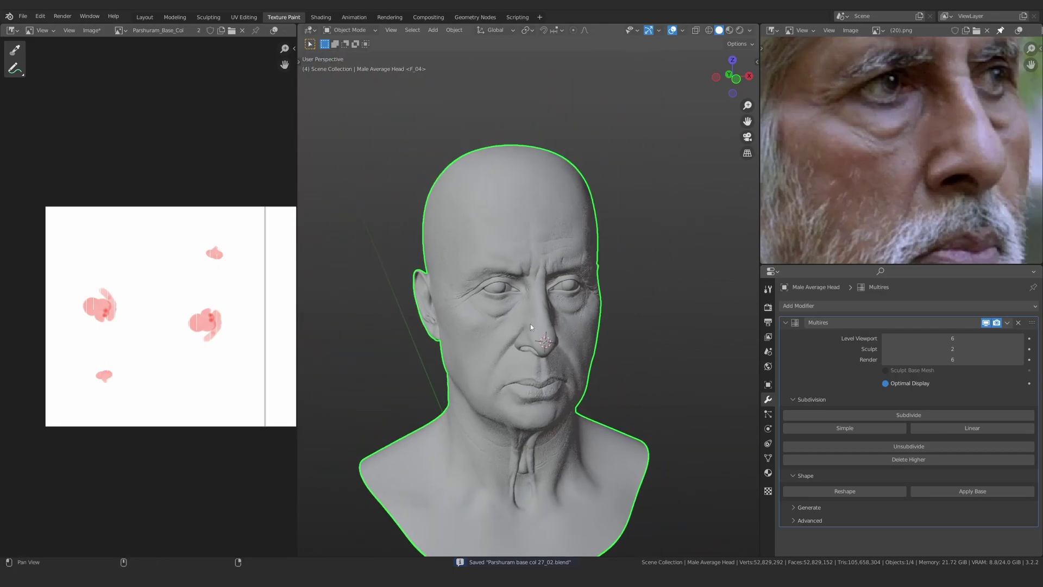
# Set the head's Multires viewport level to 5 and apply the modifier
pyautogui.scroll(2, 531, 327)
pyautogui.scroll(6, 512, 390)
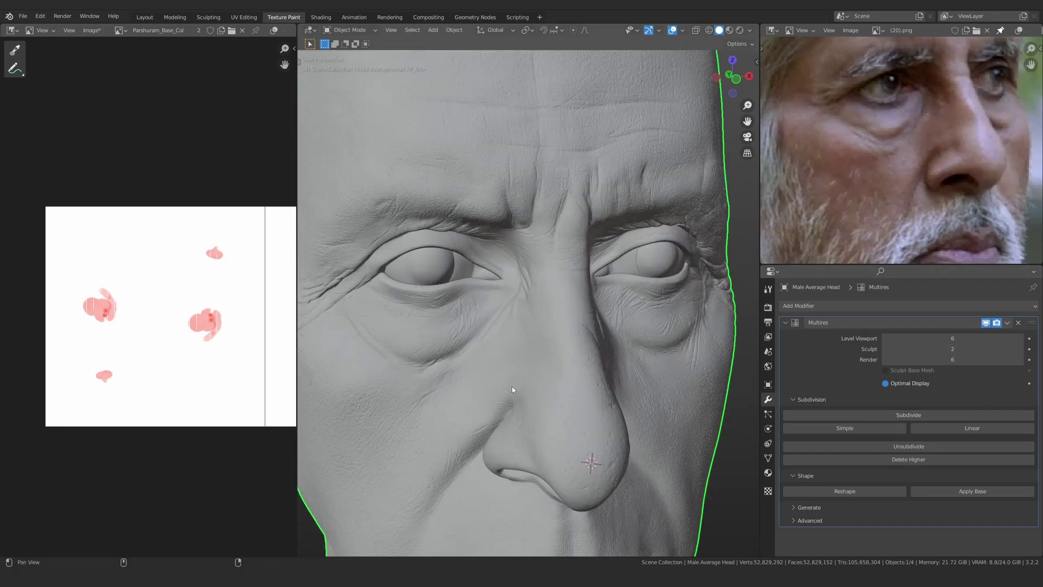
pyautogui.keyDown('shift'); pyautogui.moveTo(513, 390); pyautogui.dragTo(583, 297, button='middle'); pyautogui.keyUp('shift')
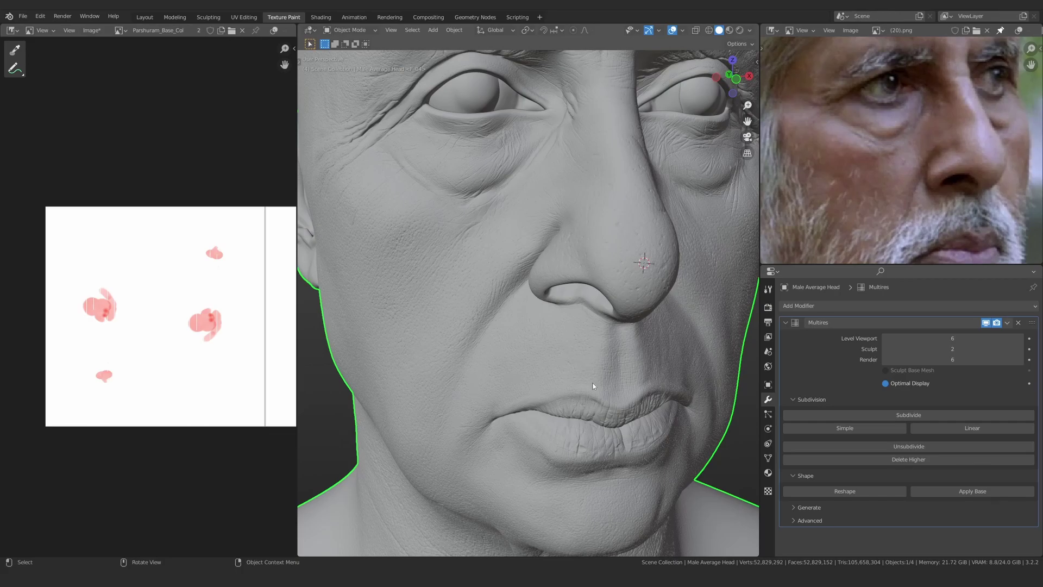
pyautogui.scroll(-2, 580, 336)
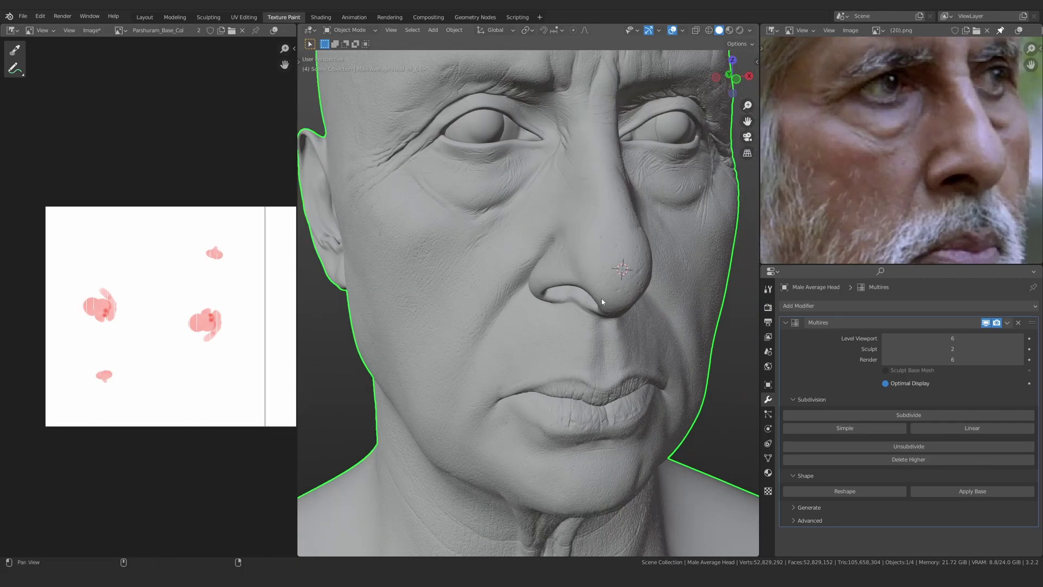
pyautogui.moveTo(580, 337); pyautogui.dragTo(595, 373, button='middle')
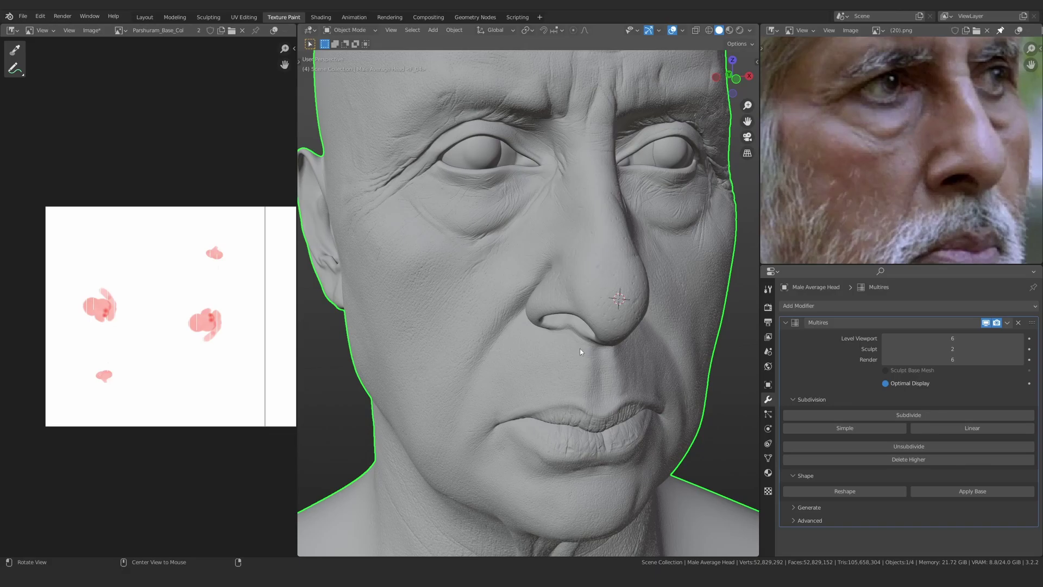
pyautogui.click(885, 340)
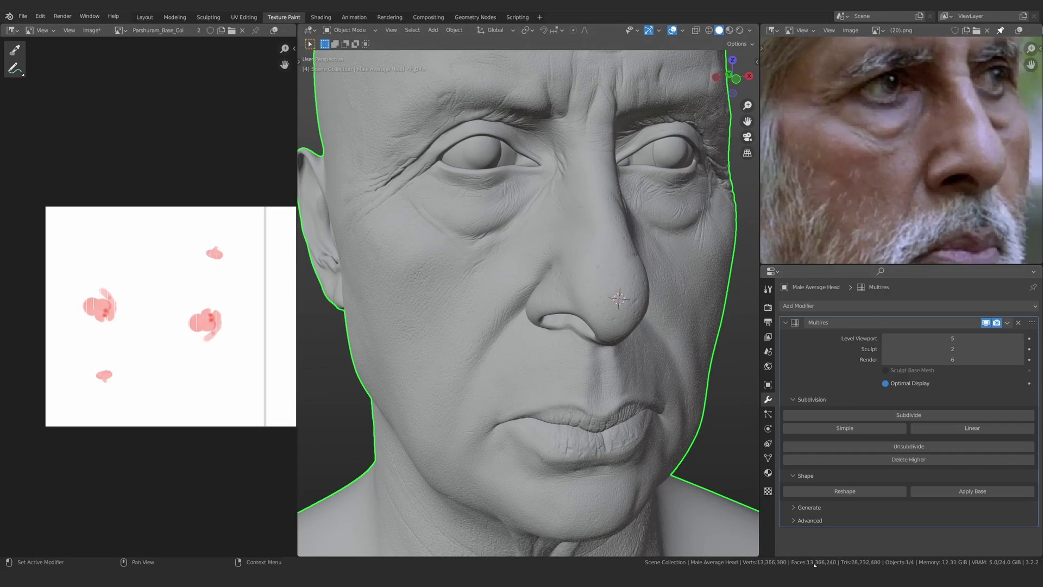
pyautogui.click(1003, 325)
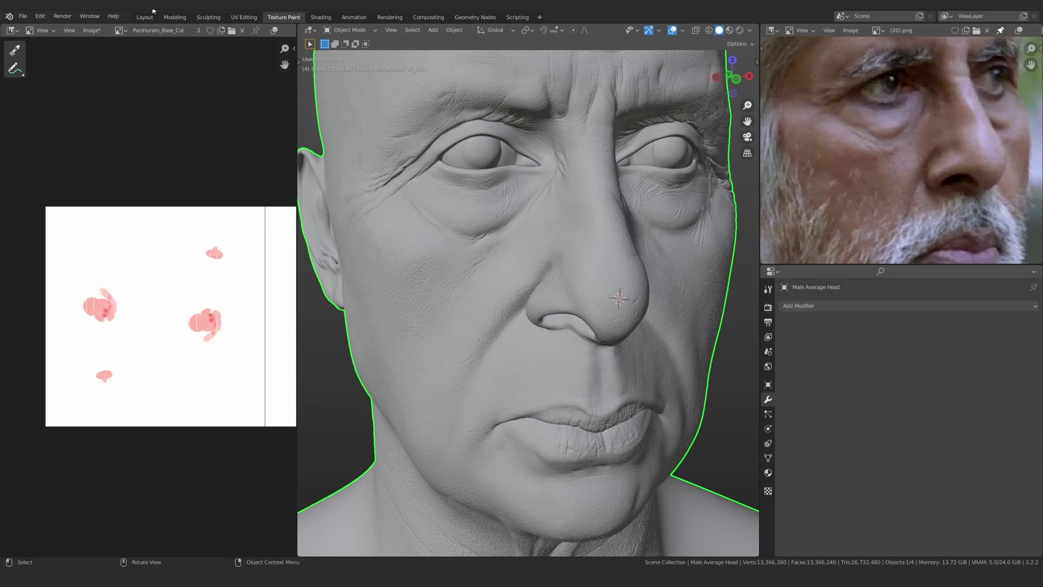
# Switch to the Sculpting workspace and examine the head's nose, mouth and chin up close
pyautogui.scroll(-5, 610, 391)
pyautogui.scroll(-3, 162, 282)
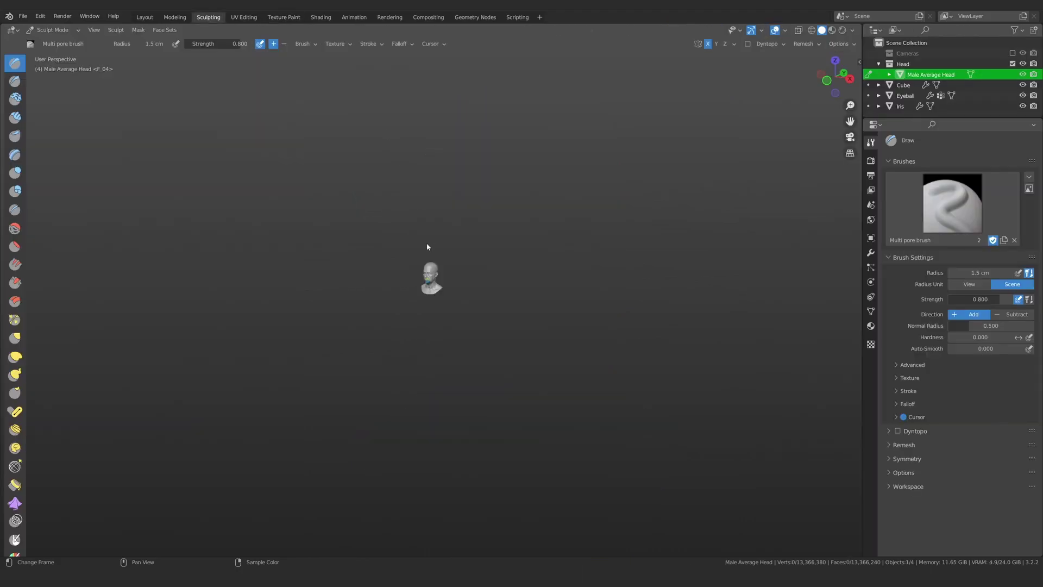
pyautogui.scroll(8, 426, 252)
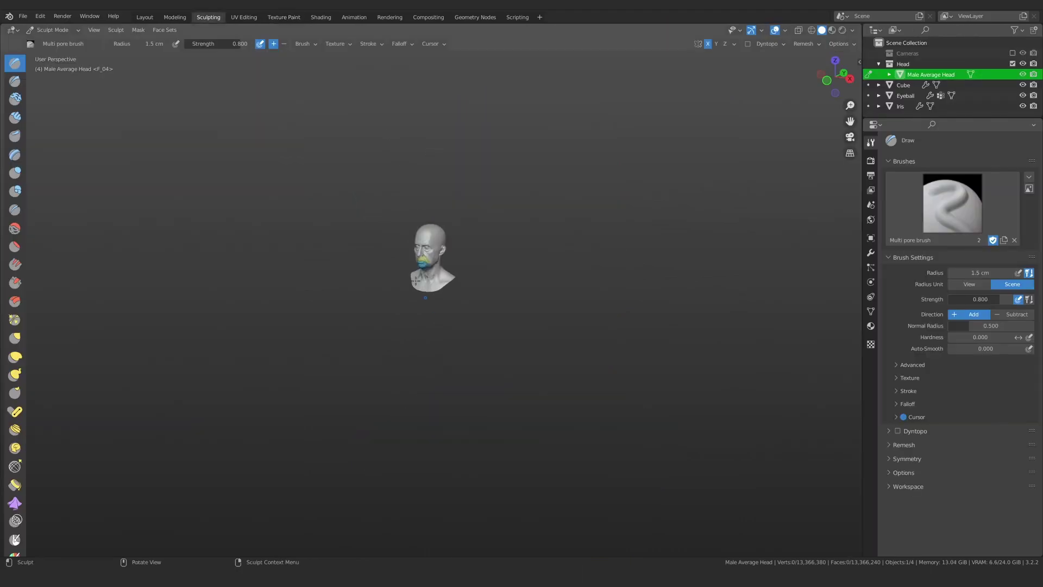
pyautogui.keyDown('ctrl'); pyautogui.keyDown('alt'); pyautogui.moveTo(424, 263); pyautogui.dragTo(571, 397); pyautogui.keyUp('alt'); pyautogui.keyUp('ctrl')
pyautogui.moveTo(570, 397)
pyautogui.keyDown('ctrl'); pyautogui.keyDown('alt'); pyautogui.mouseDown()
pyautogui.moveTo(489, 351)
pyautogui.moveTo(609, 337)
pyautogui.moveTo(491, 333)
pyautogui.moveTo(462, 348)
pyautogui.moveTo(514, 321)
pyautogui.moveTo(522, 244)
pyautogui.mouseUp(); pyautogui.keyUp('alt'); pyautogui.keyUp('ctrl')
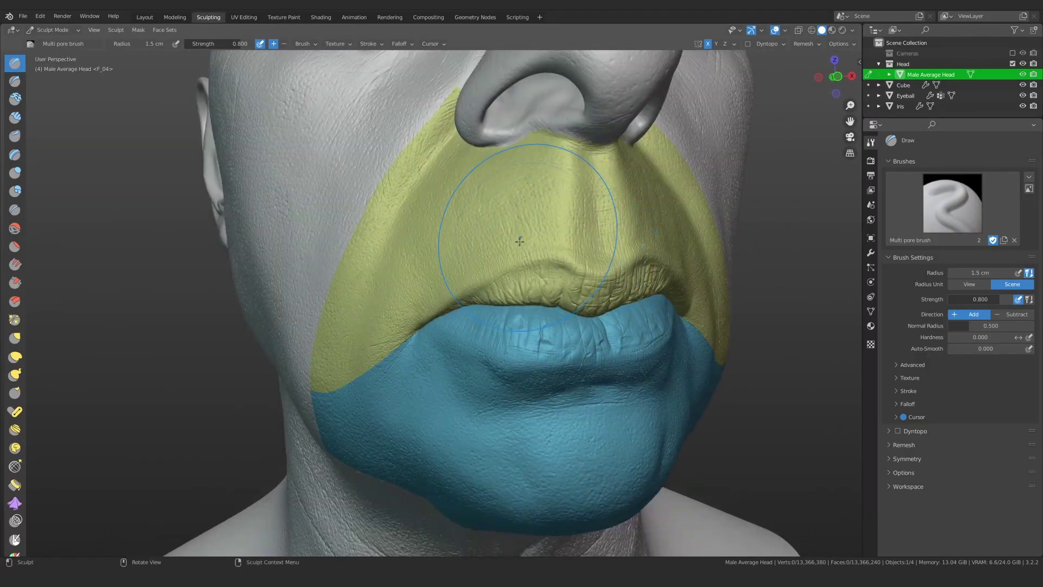
pyautogui.keyDown('ctrl'); pyautogui.moveTo(538, 255); pyautogui.dragTo(478, 233, button='middle'); pyautogui.keyUp('ctrl')
pyautogui.moveTo(478, 234)
pyautogui.mouseDown(button='middle')
pyautogui.moveTo(451, 256)
pyautogui.moveTo(470, 250)
pyautogui.mouseUp(button='middle')
pyautogui.moveTo(470, 249); pyautogui.dragTo(430, 174, button='middle')
pyautogui.moveTo(430, 174)
pyautogui.keyDown('ctrl'); pyautogui.keyDown('alt'); pyautogui.mouseDown()
pyautogui.moveTo(426, 234)
pyautogui.moveTo(375, 190)
pyautogui.moveTo(304, 245)
pyautogui.moveTo(445, 310)
pyautogui.mouseUp(); pyautogui.keyUp('alt'); pyautogui.keyUp('ctrl')
pyautogui.keyDown('ctrl'); pyautogui.keyDown('alt'); pyautogui.moveTo(446, 310); pyautogui.dragTo(413, 292); pyautogui.keyUp('alt'); pyautogui.keyUp('ctrl')
pyautogui.moveTo(414, 293); pyautogui.dragTo(405, 340, button='middle')
pyautogui.scroll(4, 405, 340)
pyautogui.scroll(-4, 405, 341)
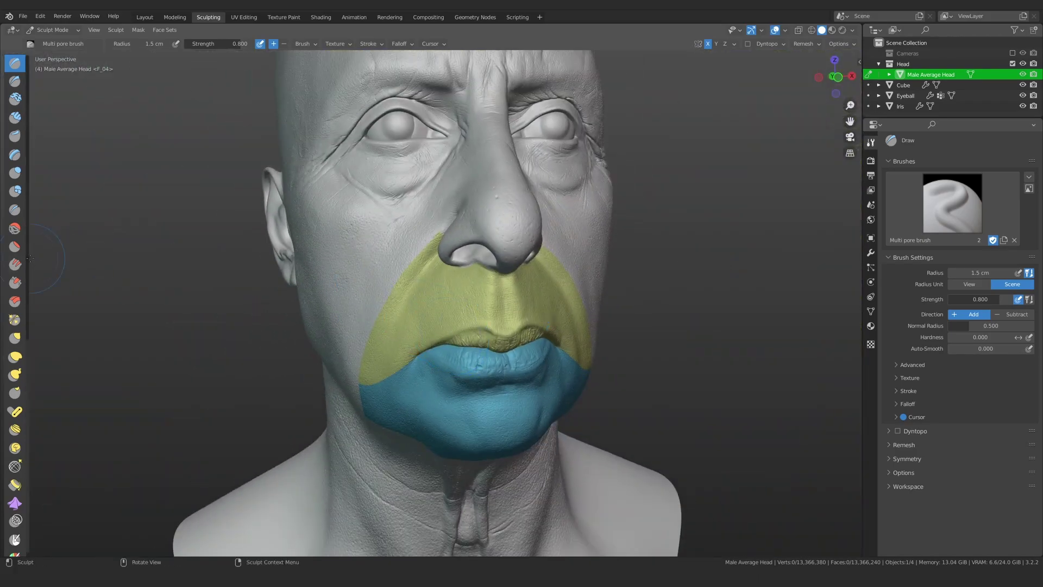
# Widen the sculpting tool list to show tool names and choose the Paint brush
pyautogui.moveTo(26, 253); pyautogui.dragTo(118, 253)
pyautogui.scroll(-8, 60, 272)
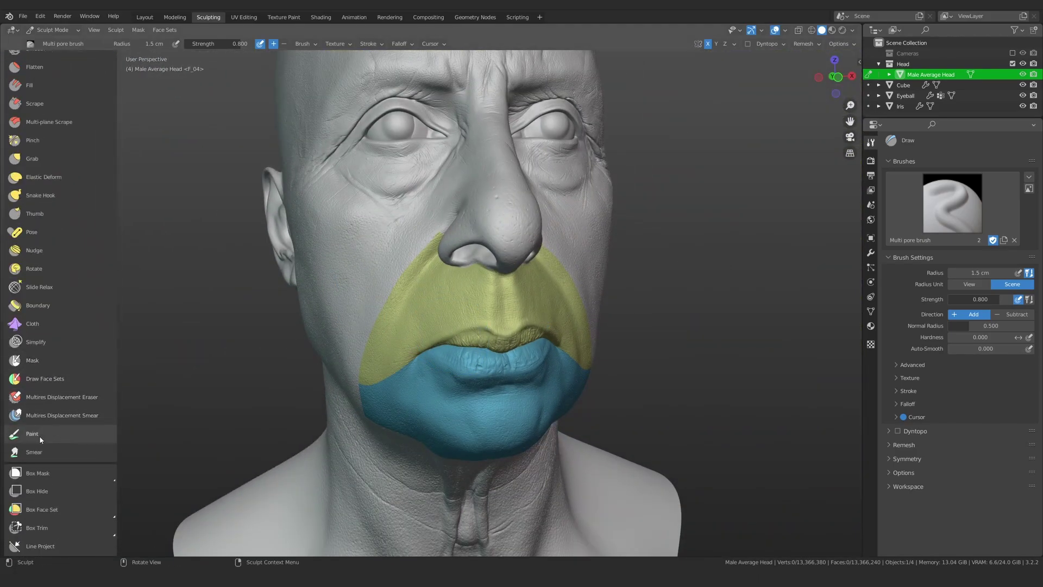
pyautogui.click(39, 434)
pyautogui.moveTo(117, 293); pyautogui.dragTo(86, 293)
# Paint green over the face with the Paint brush and hide the viewport overlays
pyautogui.moveTo(303, 256); pyautogui.dragTo(474, 201, button='middle')
pyautogui.moveTo(474, 201)
pyautogui.mouseDown()
pyautogui.moveTo(391, 116)
pyautogui.moveTo(307, 233)
pyautogui.moveTo(342, 331)
pyautogui.moveTo(420, 436)
pyautogui.mouseUp()
pyautogui.moveTo(420, 436); pyautogui.dragTo(429, 372, button='middle')
pyautogui.click(775, 30)
pyautogui.moveTo(418, 348)
pyautogui.mouseDown()
pyautogui.moveTo(429, 402)
pyautogui.moveTo(489, 415)
pyautogui.mouseUp()
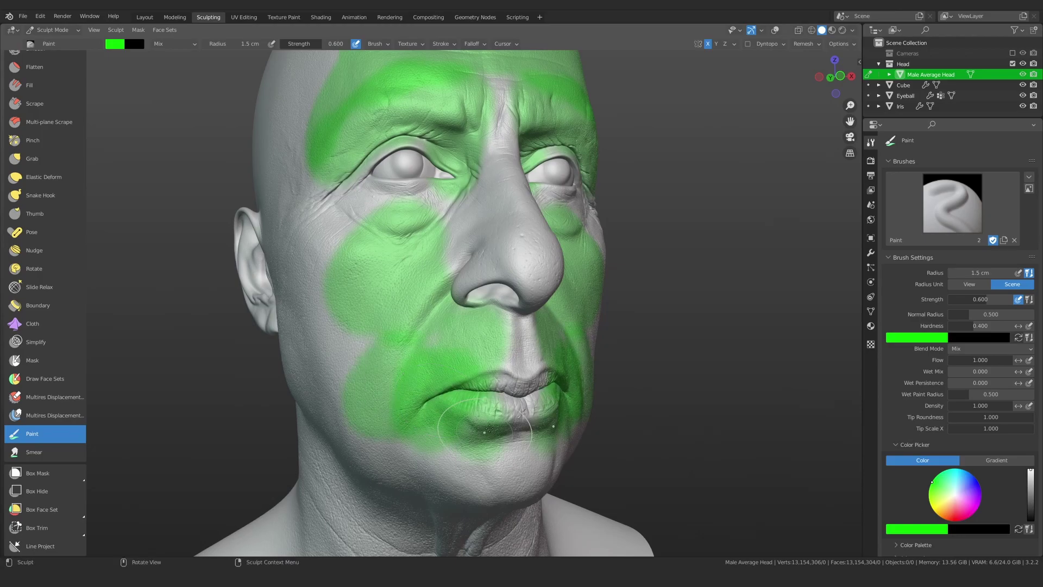
# Add further green paint strokes to the head from several viewing angles
pyautogui.moveTo(578, 302); pyautogui.dragTo(513, 239, button='middle')
pyautogui.moveTo(402, 326); pyautogui.dragTo(466, 333)
pyautogui.moveTo(489, 332); pyautogui.dragTo(315, 320, button='middle')
pyautogui.moveTo(353, 234)
pyautogui.mouseDown()
pyautogui.moveTo(338, 287)
pyautogui.moveTo(424, 301)
pyautogui.moveTo(315, 381)
pyautogui.mouseUp()
pyautogui.moveTo(315, 381)
pyautogui.mouseDown(button='middle')
pyautogui.moveTo(438, 279)
pyautogui.moveTo(434, 255)
pyautogui.moveTo(445, 413)
pyautogui.mouseUp(button='middle')
pyautogui.keyDown('ctrl'); pyautogui.moveTo(445, 412); pyautogui.dragTo(457, 330, button='middle'); pyautogui.keyUp('ctrl')
pyautogui.keyDown('ctrl'); pyautogui.moveTo(452, 391); pyautogui.dragTo(461, 440, button='middle'); pyautogui.keyUp('ctrl')
pyautogui.moveTo(462, 440)
pyautogui.keyDown('shift'); pyautogui.mouseDown(button='middle')
pyautogui.moveTo(455, 288)
pyautogui.moveTo(461, 353)
pyautogui.mouseUp(button='middle'); pyautogui.keyUp('shift')
pyautogui.moveTo(467, 217)
pyautogui.mouseDown()
pyautogui.moveTo(457, 136)
pyautogui.moveTo(530, 142)
pyautogui.mouseUp()
pyautogui.moveTo(489, 234)
pyautogui.keyDown('ctrl'); pyautogui.mouseDown(button='middle')
pyautogui.moveTo(470, 353)
pyautogui.moveTo(462, 329)
pyautogui.mouseUp(button='middle'); pyautogui.keyUp('ctrl')
pyautogui.moveTo(462, 329)
pyautogui.keyDown('ctrl'); pyautogui.mouseDown(button='middle')
pyautogui.moveTo(455, 396)
pyautogui.moveTo(460, 320)
pyautogui.moveTo(461, 380)
pyautogui.mouseUp(button='middle'); pyautogui.keyUp('ctrl')
pyautogui.moveTo(462, 380); pyautogui.dragTo(459, 404, button='middle')
pyautogui.keyDown('ctrl'); pyautogui.moveTo(459, 405); pyautogui.dragTo(440, 315, button='middle'); pyautogui.keyUp('ctrl')
pyautogui.moveTo(375, 321); pyautogui.dragTo(424, 315, button='middle')
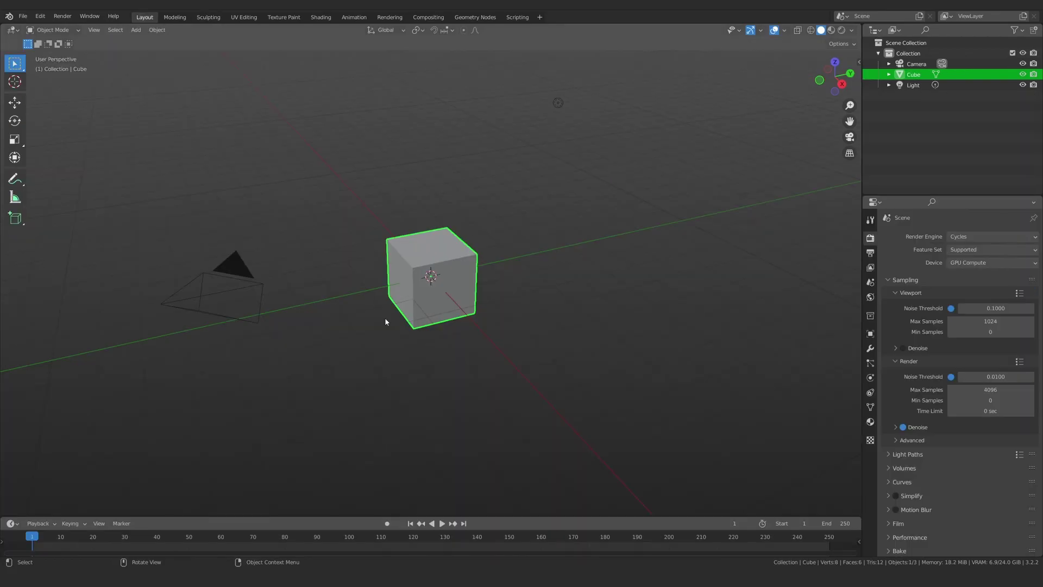
# Replace the default scene objects with a Suzanne monkey mesh and show it from the front
pyautogui.press('Delete')
pyautogui.hotkey('shift', 'a')
pyautogui.click(454, 349)
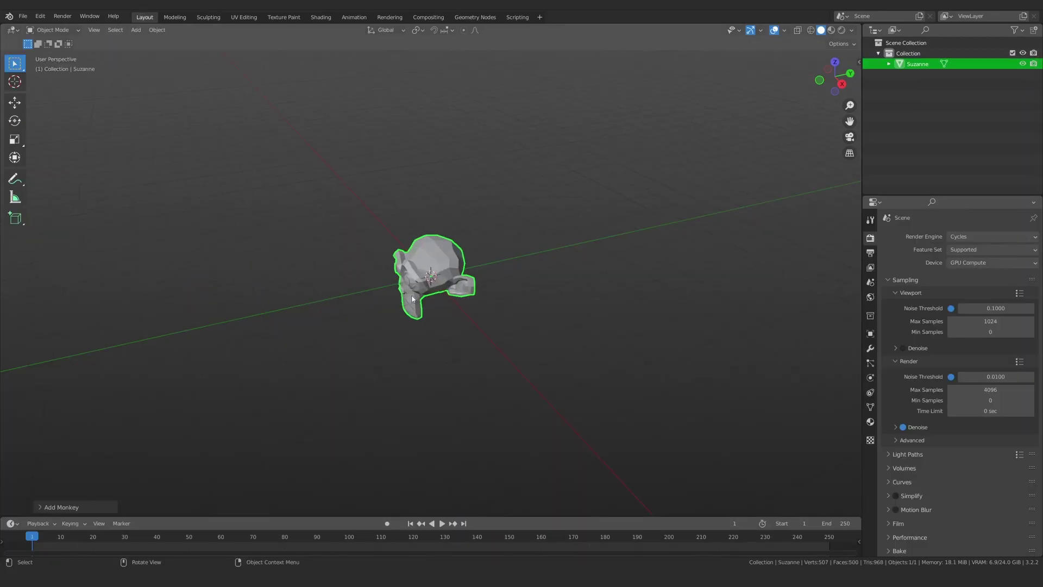
pyautogui.press('KP_1')
pyautogui.scroll(3, 396, 283)
pyautogui.moveTo(396, 282); pyautogui.dragTo(405, 288, button='middle')
pyautogui.scroll(4, 405, 288)
pyautogui.press('KP_1')
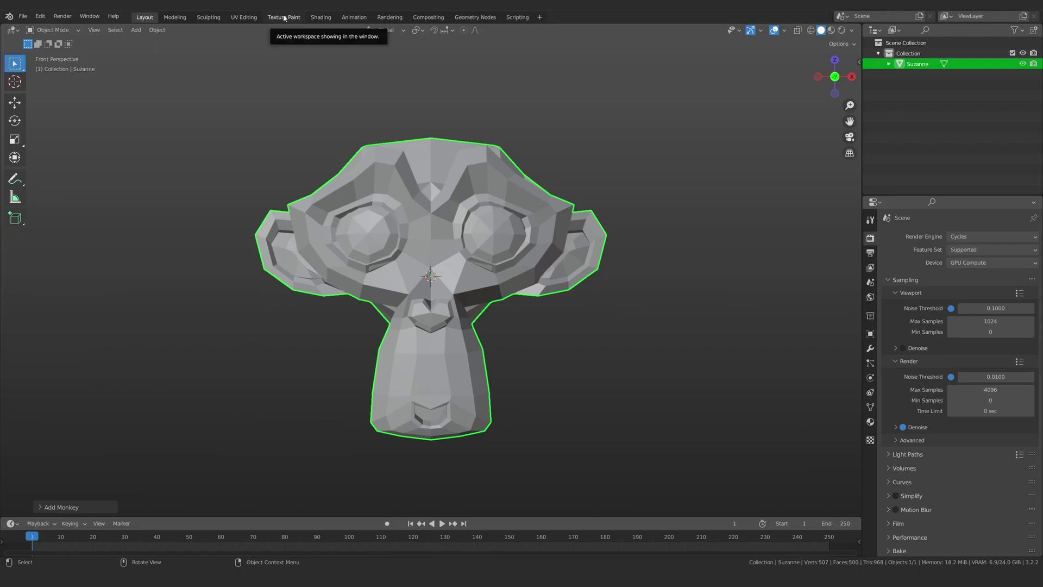
# In a maximized UV editor of the UV Editing workspace, create a tiled 1024 × 1024 px image named test
pyautogui.click(244, 17)
pyautogui.hotkey('ctrl', 'space')
pyautogui.click(546, 30)
pyautogui.click(536, 127)
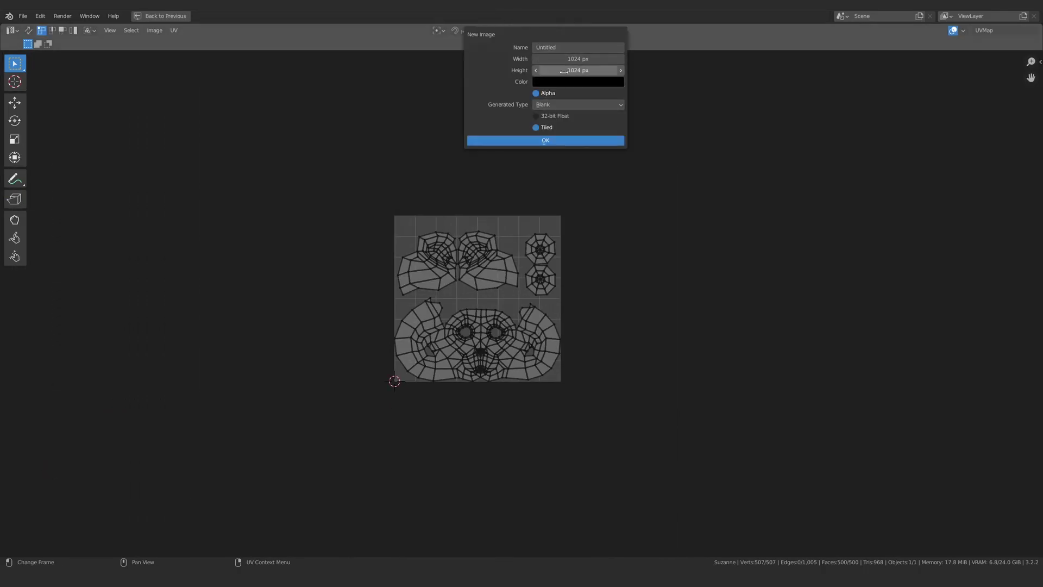
pyautogui.click(563, 47)
pyautogui.write('tets')
pyautogui.press('Return')
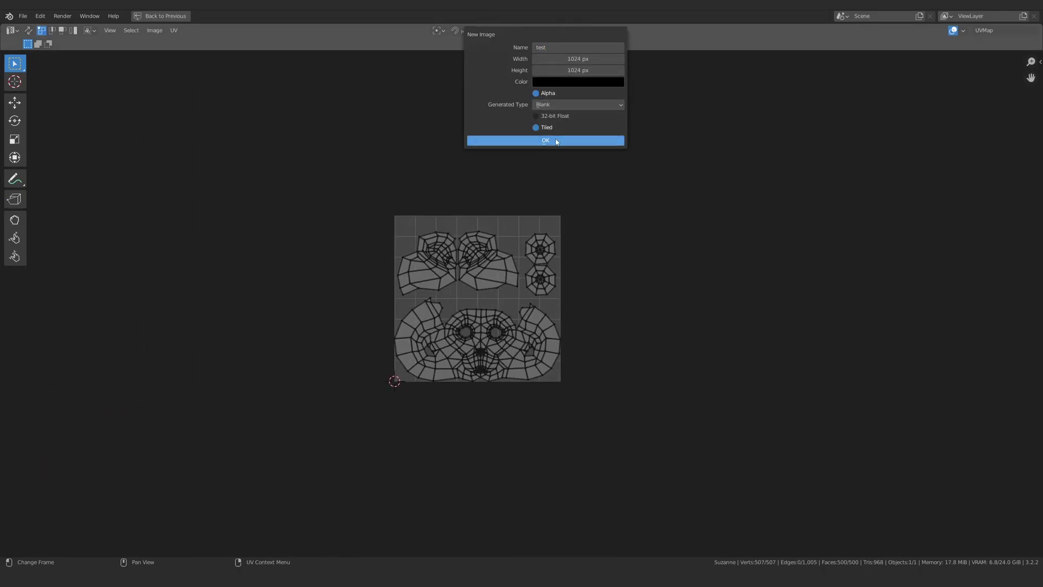
pyautogui.click(556, 142)
# Add UDIM tiles 1002 and 1003 to the test image
pyautogui.scroll(-3, 582, 326)
pyautogui.press('n')
pyautogui.click(1018, 185)
pyautogui.click(967, 325)
# Move the two round UV islands into tile 1002 and scale them up to fill its height
pyautogui.moveTo(610, 260); pyautogui.dragTo(448, 270, button='middle')
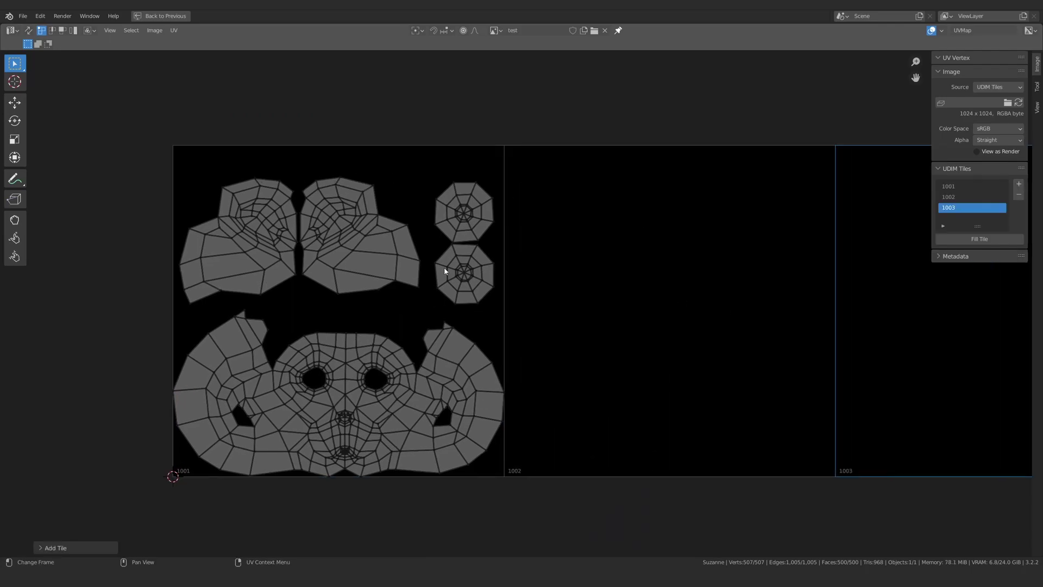
pyautogui.moveTo(429, 170); pyautogui.dragTo(505, 308)
pyautogui.press('g')
pyautogui.click(680, 357)
pyautogui.press('s')
pyautogui.click(722, 426)
pyautogui.hotkey('alt', 'a')
# Move the two upper UV islands of tile 1001 into tile 1003 and scale them up
pyautogui.moveTo(111, 112); pyautogui.dragTo(421, 305)
pyautogui.scroll(-3, 462, 328)
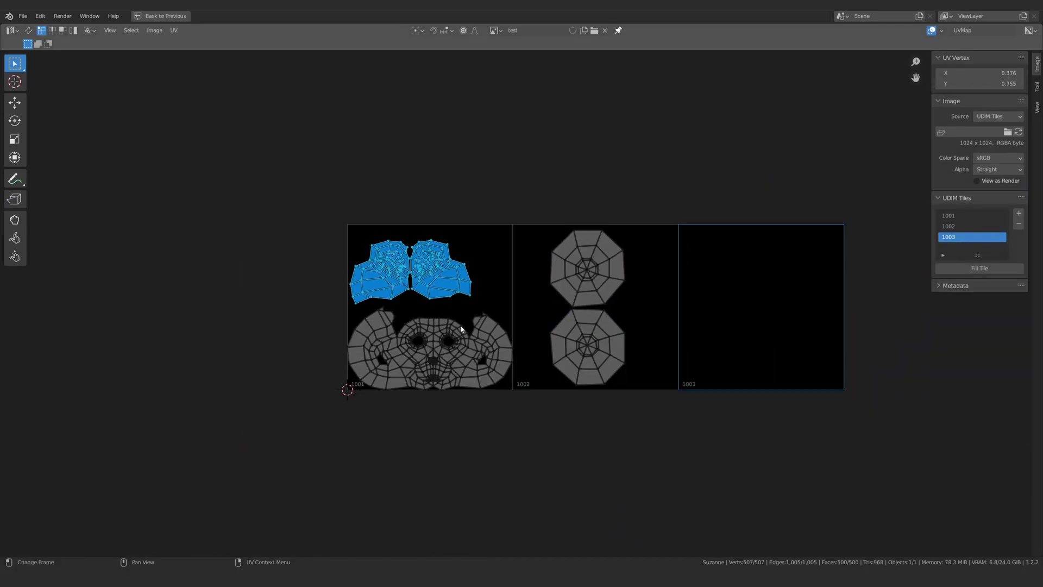
pyautogui.moveTo(461, 328); pyautogui.dragTo(293, 301, button='middle')
pyautogui.press('g')
pyautogui.click(706, 299)
pyautogui.press('s')
pyautogui.click(742, 291)
# Restore the split editor layout and select the remaining face UV island in tile 1001
pyautogui.hotkey('ctrl', 'space')
pyautogui.scroll(-3, 260, 338)
pyautogui.scroll(8, 579, 345)
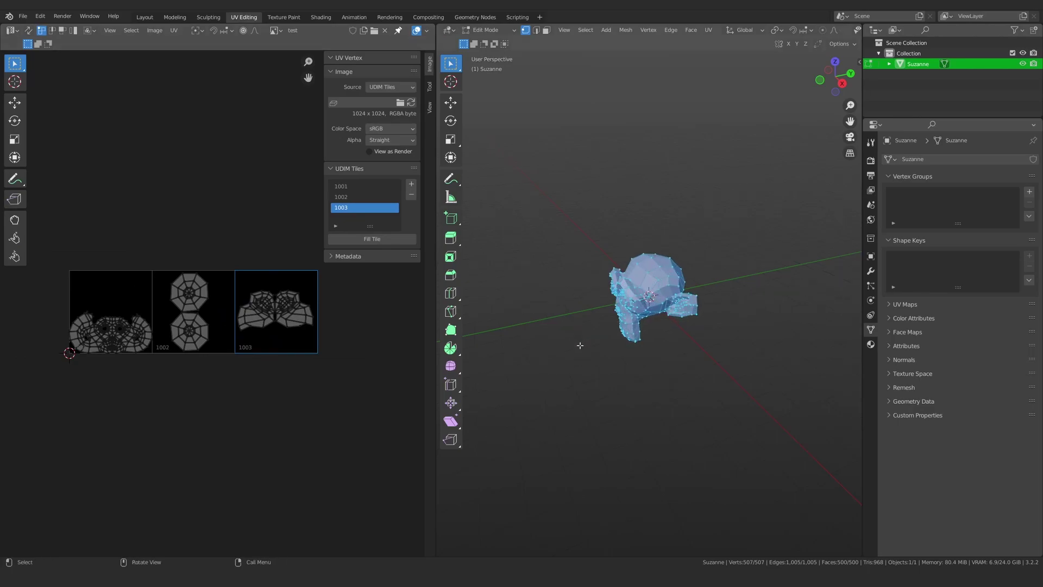
pyautogui.moveTo(625, 245); pyautogui.dragTo(735, 227, button='middle')
pyautogui.scroll(1, 259, 319)
pyautogui.moveTo(258, 319); pyautogui.dragTo(282, 334, button='middle')
pyautogui.moveTo(35, 312); pyautogui.dragTo(157, 387)
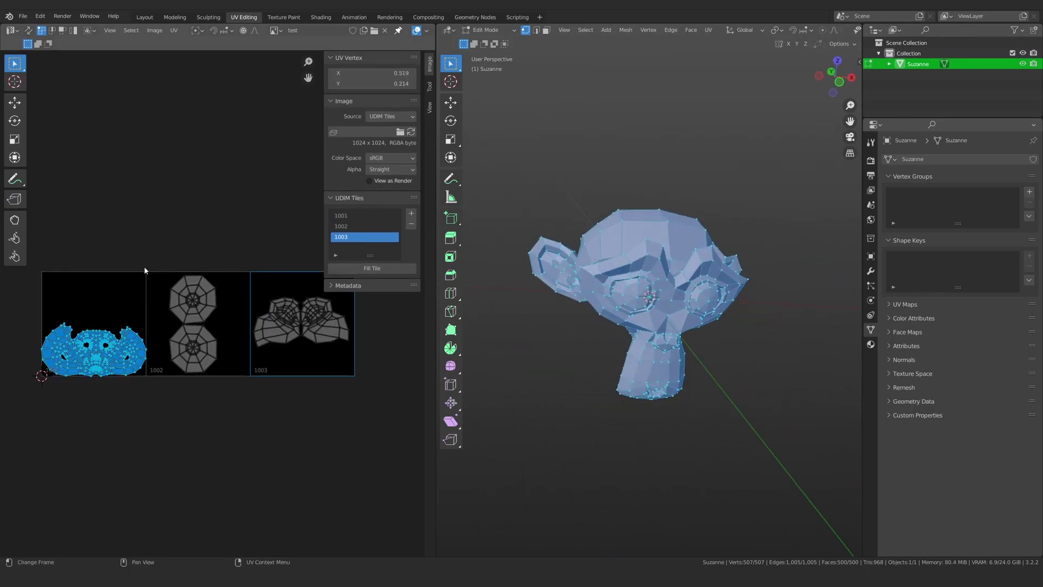
# Box-select the UV islands in tiles 1001, 1002 and 1003 in turn, select all UVs, and pick part of the upper round island
pyautogui.moveTo(186, 280); pyautogui.dragTo(227, 382)
pyautogui.moveTo(148, 244); pyautogui.dragTo(214, 424)
pyautogui.moveTo(246, 289); pyautogui.dragTo(387, 389)
pyautogui.scroll(-1, 290, 323)
pyautogui.moveTo(291, 323); pyautogui.dragTo(288, 366, button='middle')
pyautogui.press('a')
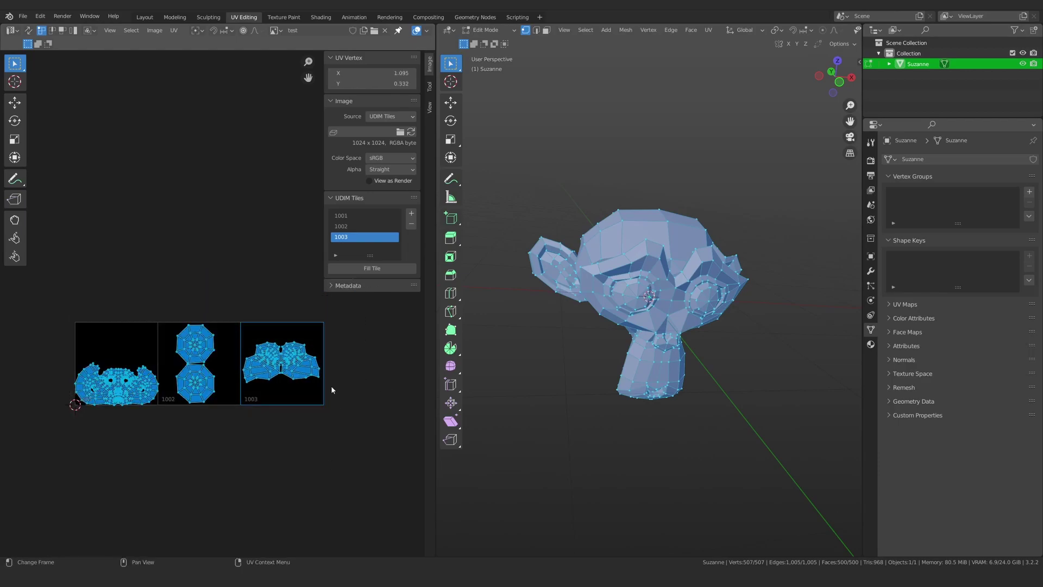
pyautogui.click(191, 304)
pyautogui.click(221, 302)
pyautogui.scroll(2, 137, 433)
# Return to Object Mode, add a level 5 Subdivision modifier to Suzanne and apply it
pyautogui.press('Tab')
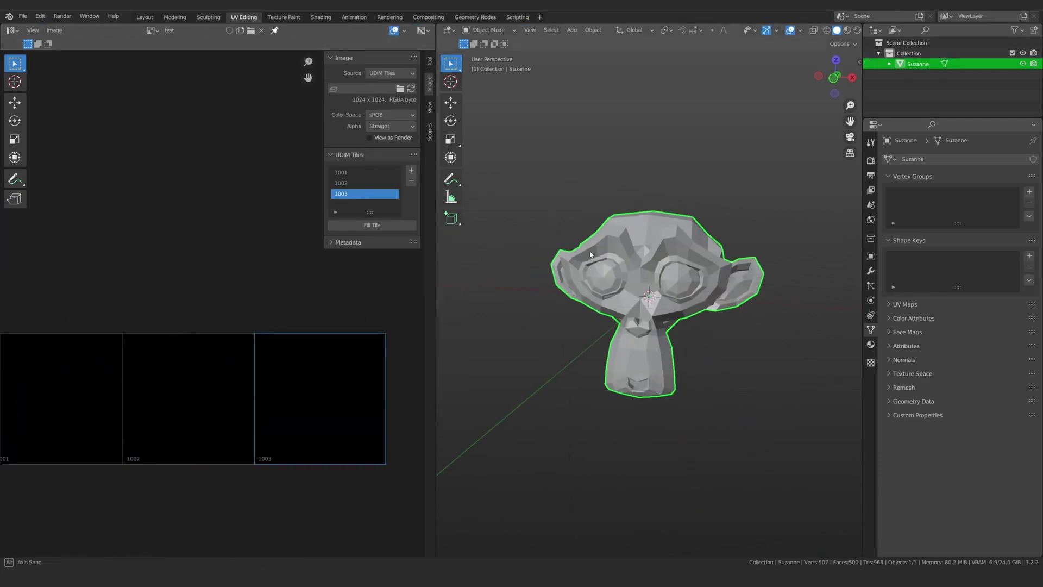
pyautogui.click(869, 272)
pyautogui.press('ctrl')
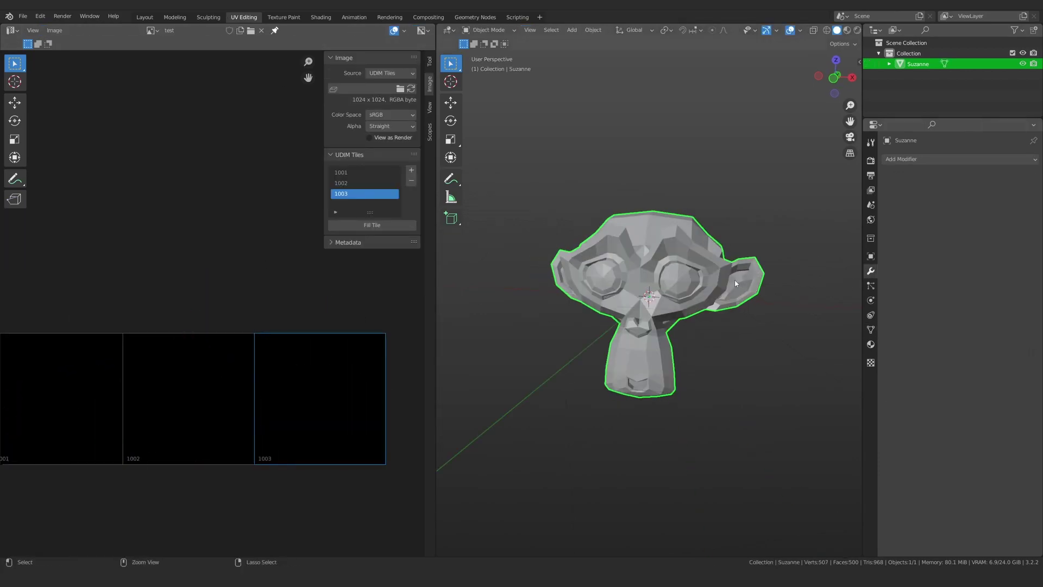
pyautogui.hotkey('ctrl', '5')
pyautogui.scroll(5, 736, 283)
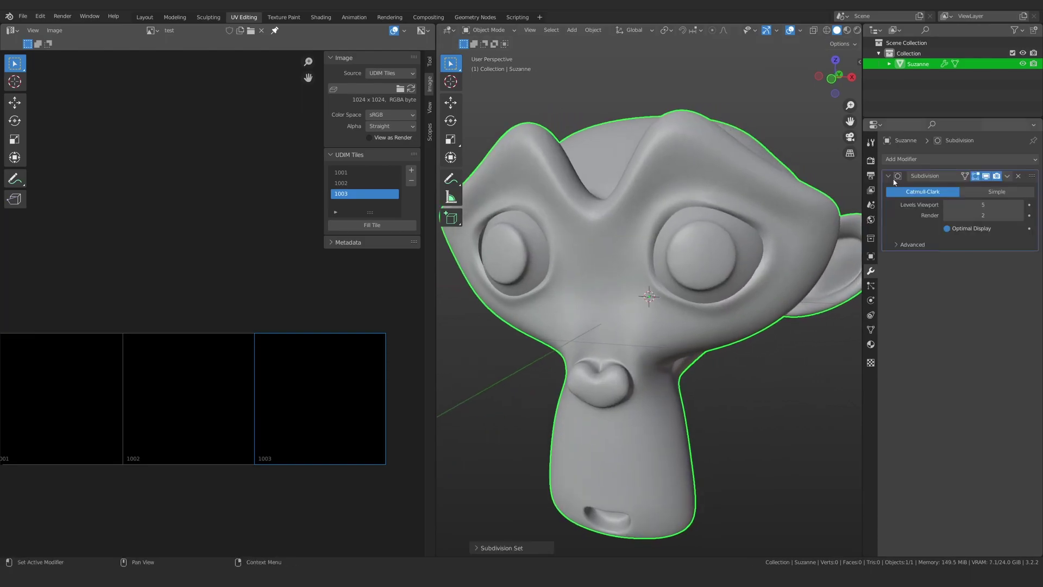
pyautogui.click(1007, 176)
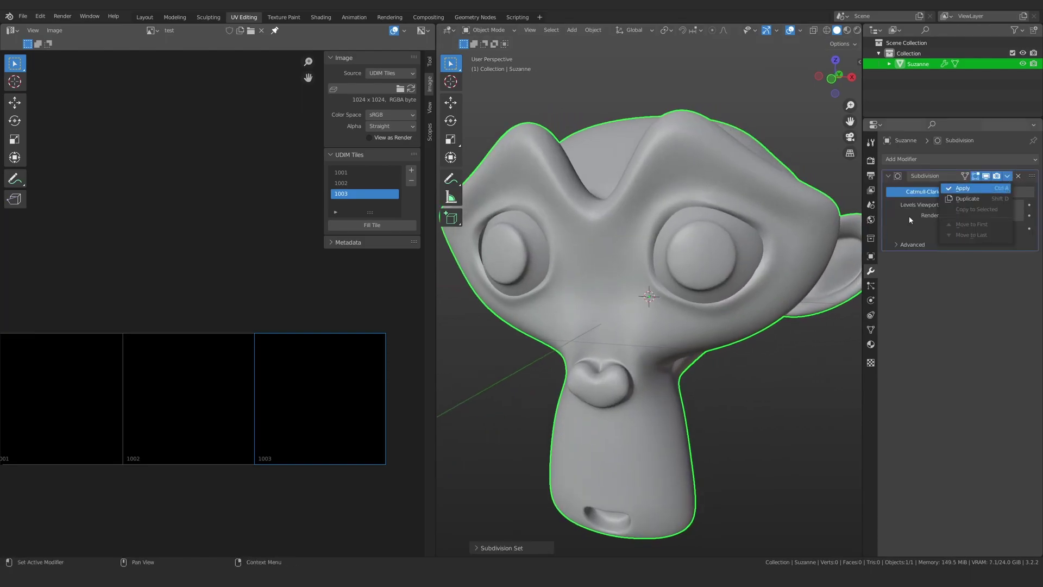
pyautogui.click(956, 189)
# Examine the dense UV layout of the subdivided mesh around the upper round island of tile 1002 in Edit Mode, and return to Object Mode
pyautogui.scroll(-4, 673, 248)
pyautogui.press('Tab')
pyautogui.scroll(5, 630, 276)
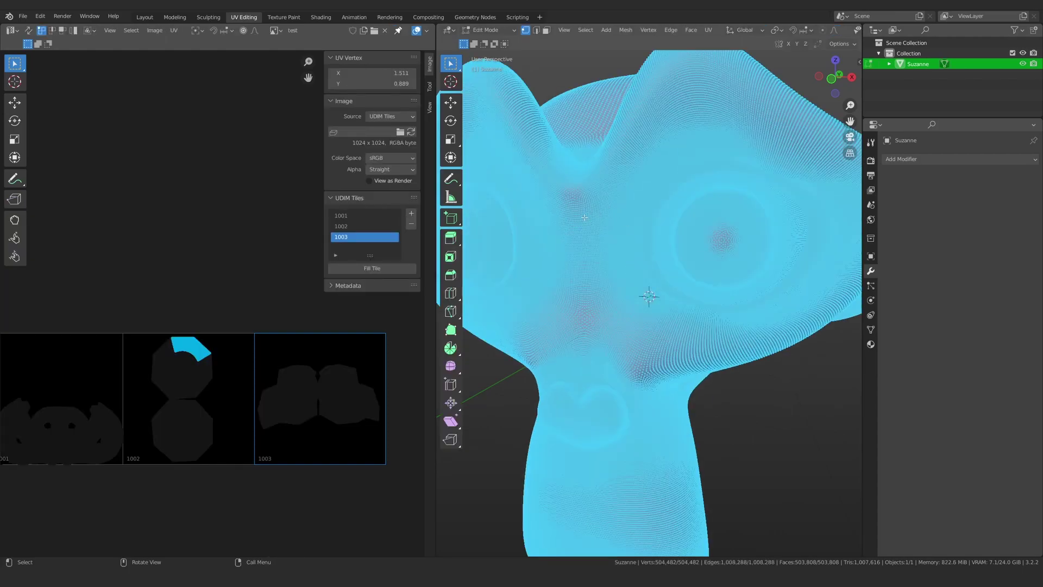
pyautogui.scroll(3, 584, 217)
pyautogui.moveTo(168, 447); pyautogui.dragTo(218, 360, button='middle')
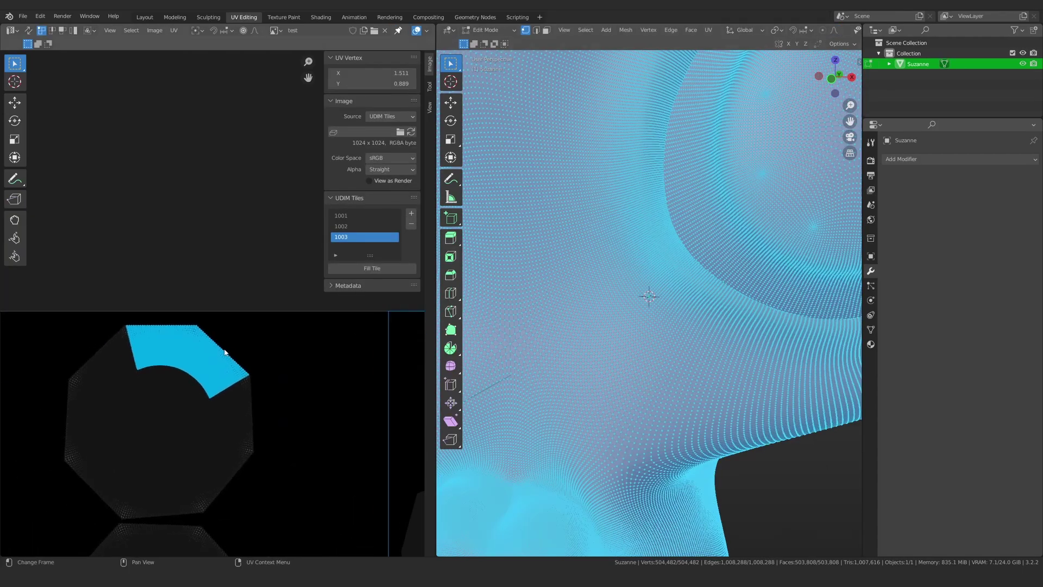
pyautogui.scroll(4, 218, 360)
pyautogui.scroll(-4, 634, 211)
pyautogui.scroll(3, 221, 396)
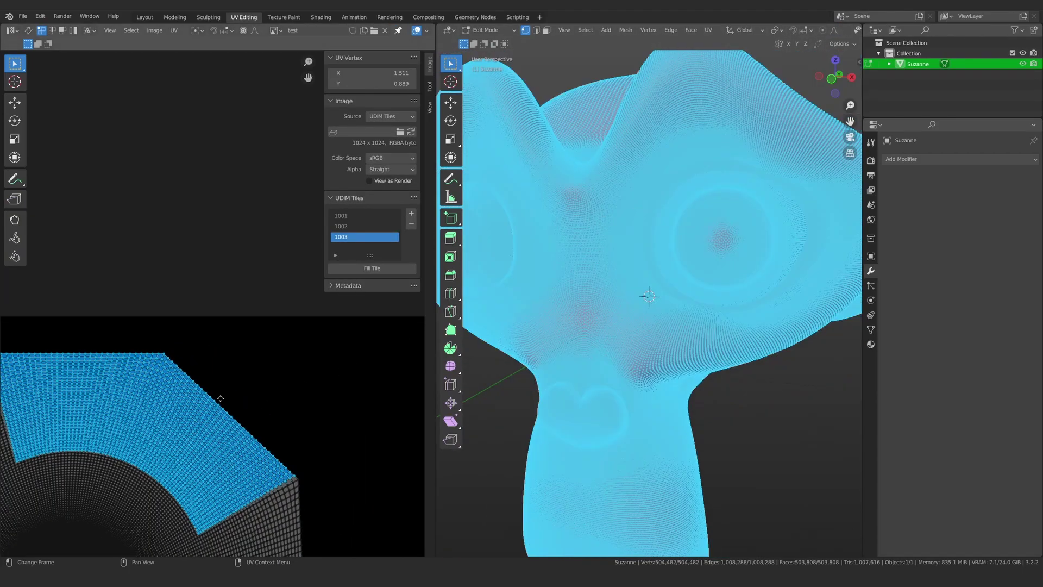
pyautogui.scroll(-1, 262, 319)
pyautogui.moveTo(262, 319); pyautogui.dragTo(331, 319, button='middle')
pyautogui.moveTo(126, 268); pyautogui.dragTo(217, 216, button='middle')
pyautogui.scroll(-7, 49, 369)
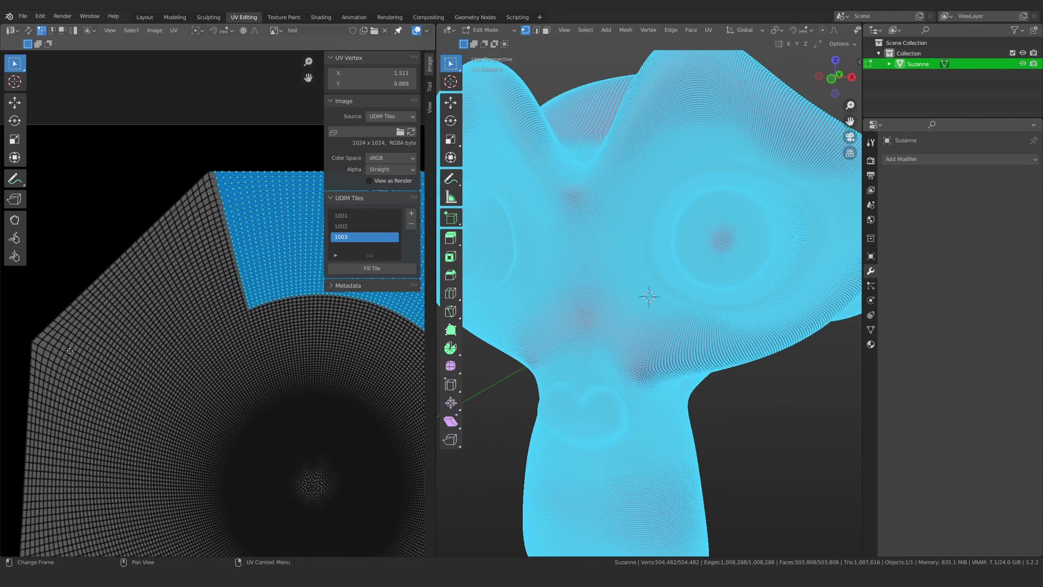
pyautogui.scroll(1, 236, 351)
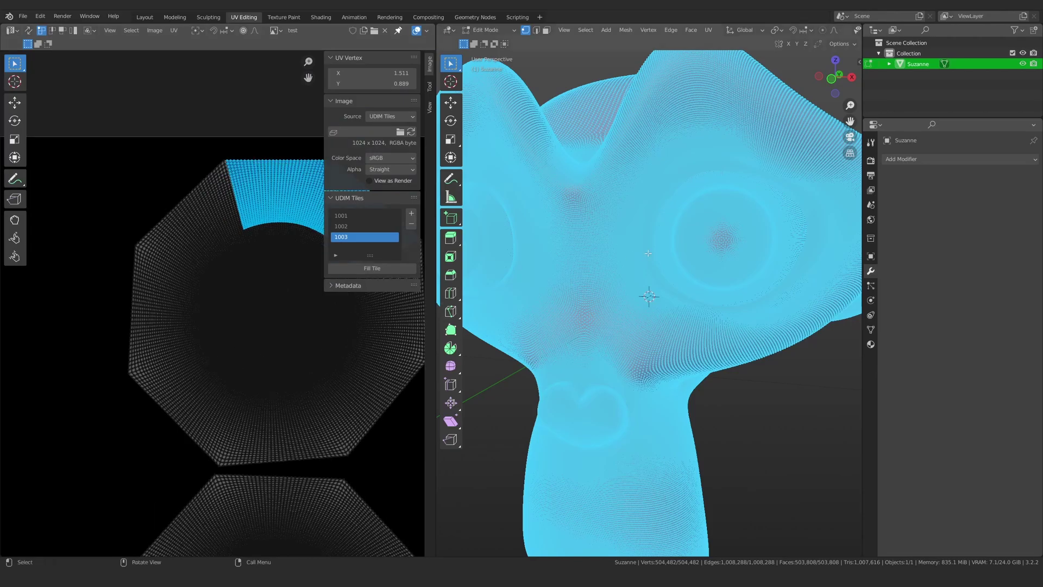
pyautogui.scroll(-3, 246, 298)
pyautogui.scroll(2, 231, 264)
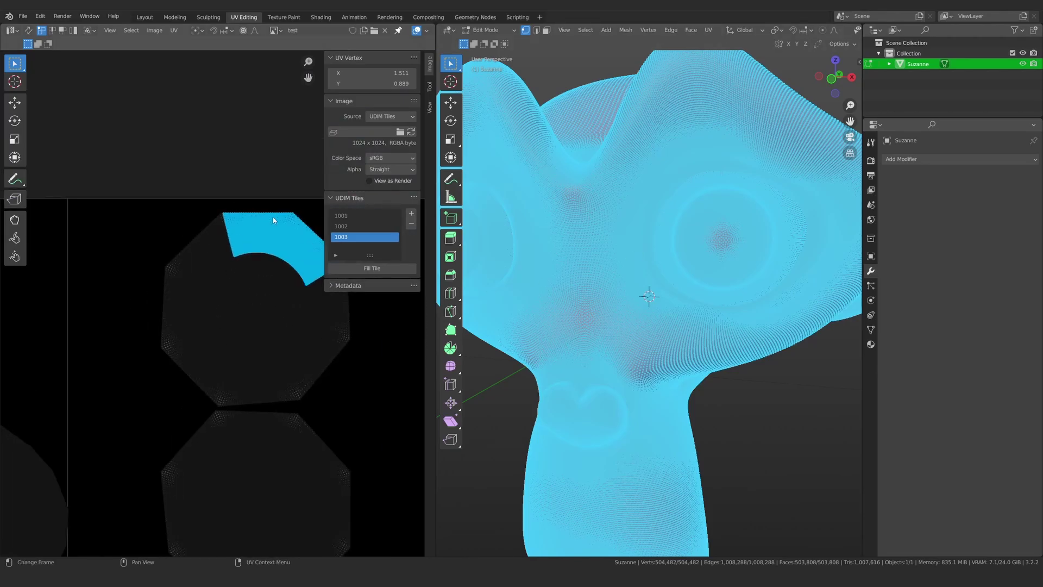
pyautogui.scroll(2, 244, 210)
pyautogui.scroll(-4, 649, 346)
pyautogui.press('Tab')
pyautogui.scroll(3, 649, 346)
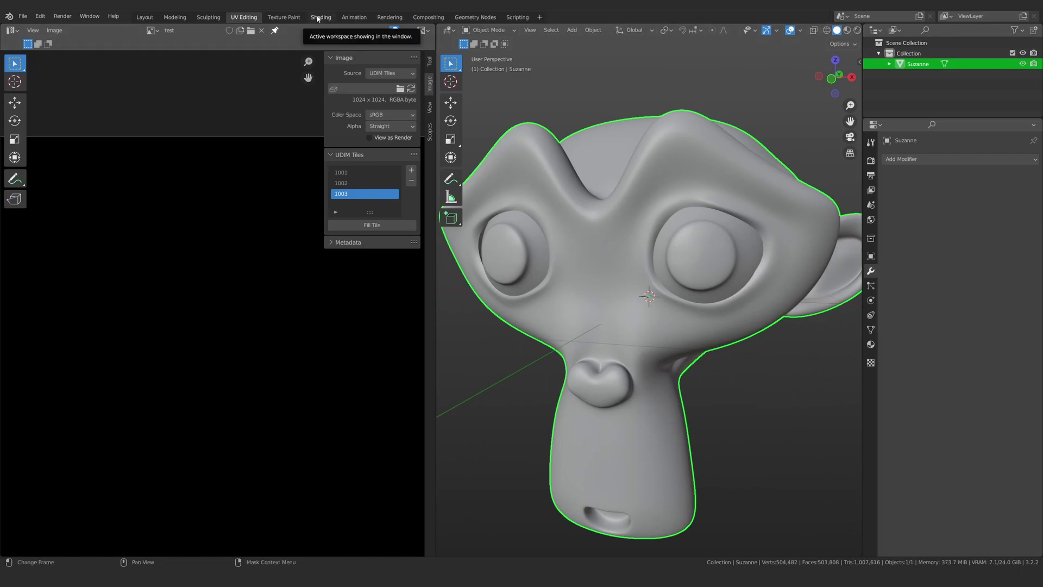
# Switch to the Sculpting workspace, widen the brush list to show its names and activate the Paint brush
pyautogui.click(209, 17)
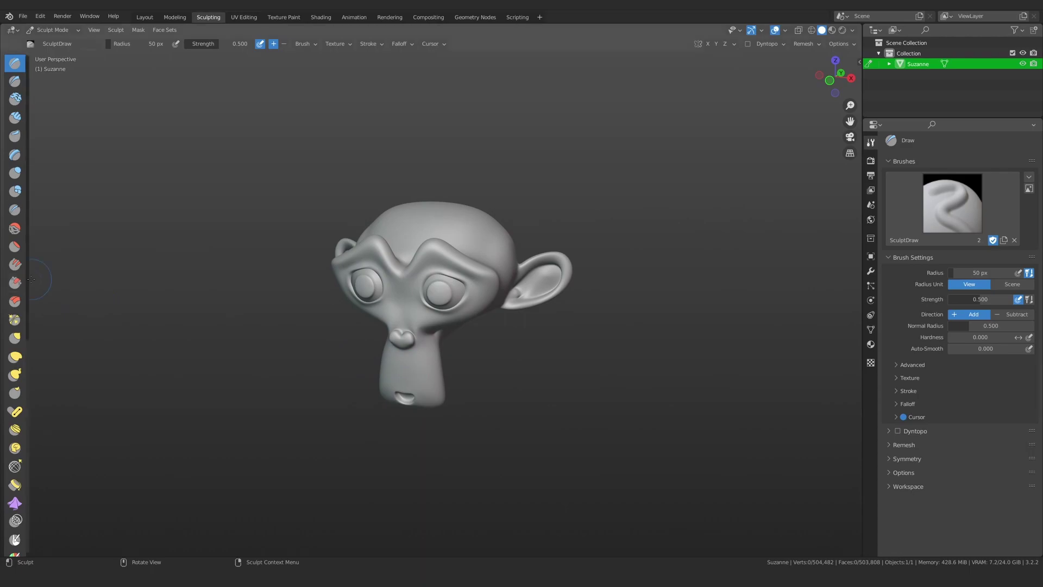
pyautogui.moveTo(24, 280); pyautogui.dragTo(109, 288)
pyautogui.scroll(-6, 68, 391)
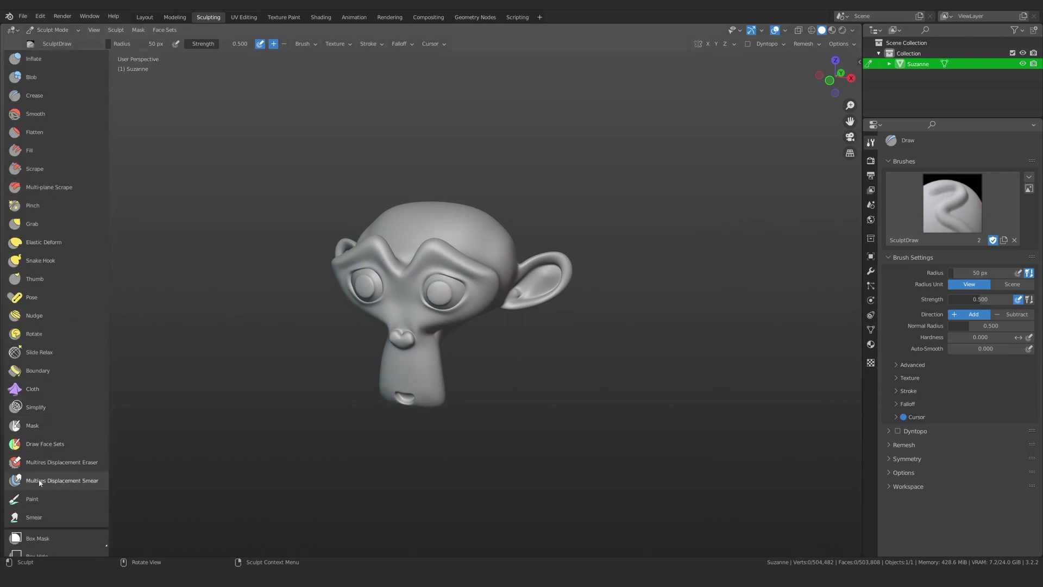
pyautogui.click(33, 499)
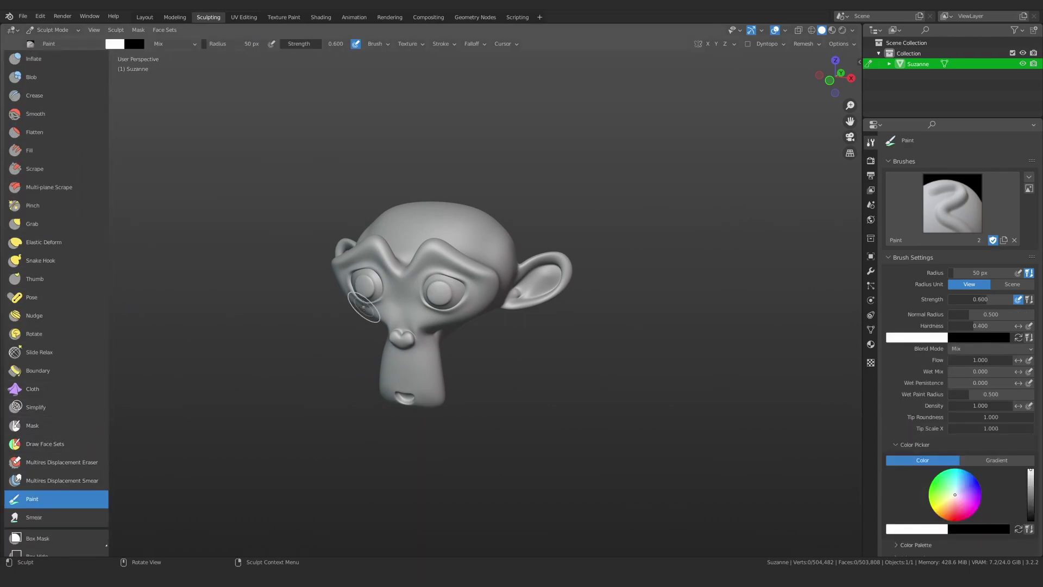
# Set the brush colour to pinkish red and paint strokes across Suzanne's brow, forehead and eyes
pyautogui.click(958, 514)
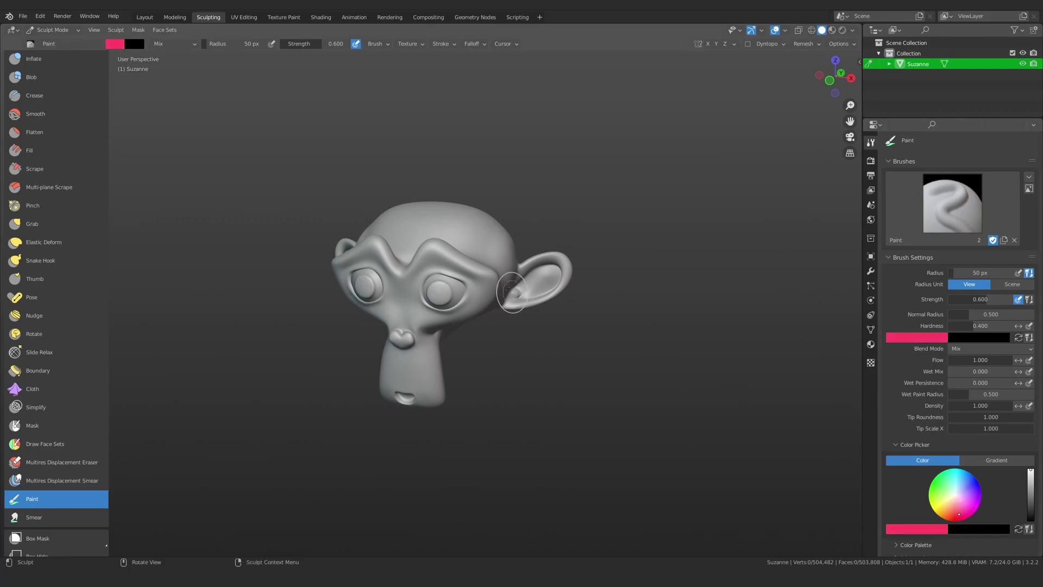
pyautogui.keyDown('ctrl'); pyautogui.moveTo(505, 288); pyautogui.dragTo(478, 239, button='middle'); pyautogui.keyUp('ctrl')
pyautogui.moveTo(435, 242)
pyautogui.mouseDown()
pyautogui.moveTo(434, 271)
pyautogui.moveTo(453, 288)
pyautogui.mouseUp()
pyautogui.moveTo(454, 288); pyautogui.dragTo(500, 280, button='middle')
pyautogui.moveTo(375, 236)
pyautogui.mouseDown()
pyautogui.moveTo(436, 216)
pyautogui.moveTo(484, 304)
pyautogui.mouseUp()
pyautogui.moveTo(483, 304); pyautogui.dragTo(454, 280, button='middle')
pyautogui.moveTo(442, 244); pyautogui.dragTo(360, 218)
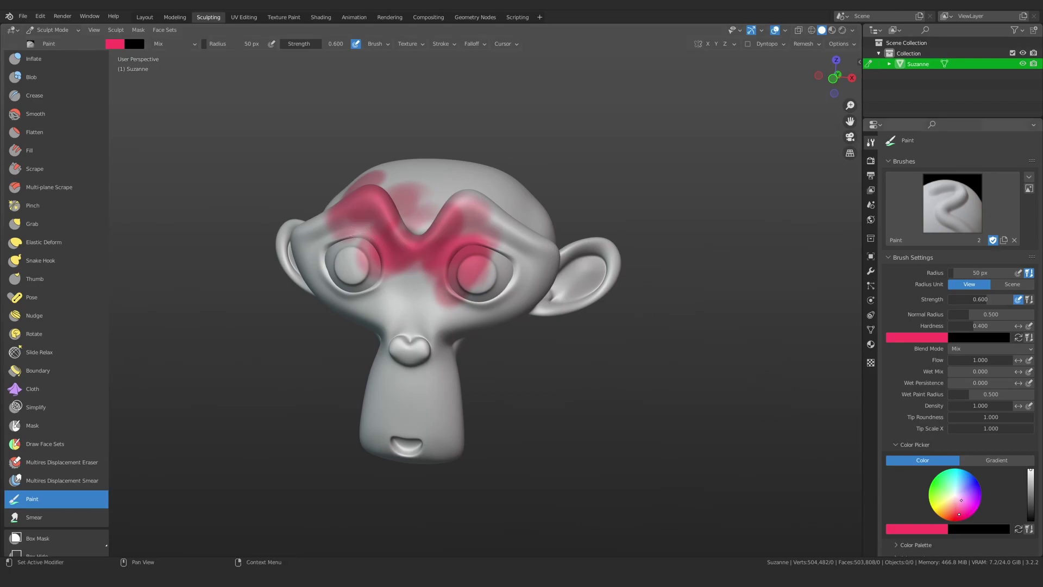
# Change the brush colour to green and paint the middle of Suzanne's face and the muzzle
pyautogui.moveTo(961, 499); pyautogui.dragTo(944, 473)
pyautogui.moveTo(773, 419); pyautogui.dragTo(762, 405, button='middle')
pyautogui.moveTo(445, 239)
pyautogui.mouseDown()
pyautogui.moveTo(414, 398)
pyautogui.moveTo(347, 274)
pyautogui.moveTo(319, 278)
pyautogui.mouseUp()
pyautogui.moveTo(461, 359); pyautogui.dragTo(375, 364, button='middle')
# Change the brush colour to blue and paint strokes on the ears, the sides of the face and the back of the head
pyautogui.moveTo(968, 485); pyautogui.dragTo(977, 480)
pyautogui.moveTo(763, 359); pyautogui.dragTo(761, 410, button='middle')
pyautogui.moveTo(441, 220)
pyautogui.mouseDown()
pyautogui.moveTo(485, 223)
pyautogui.moveTo(530, 358)
pyautogui.moveTo(394, 315)
pyautogui.moveTo(372, 223)
pyautogui.mouseUp()
pyautogui.moveTo(478, 228); pyautogui.dragTo(505, 359, button='middle')
pyautogui.moveTo(444, 234); pyautogui.dragTo(444, 148)
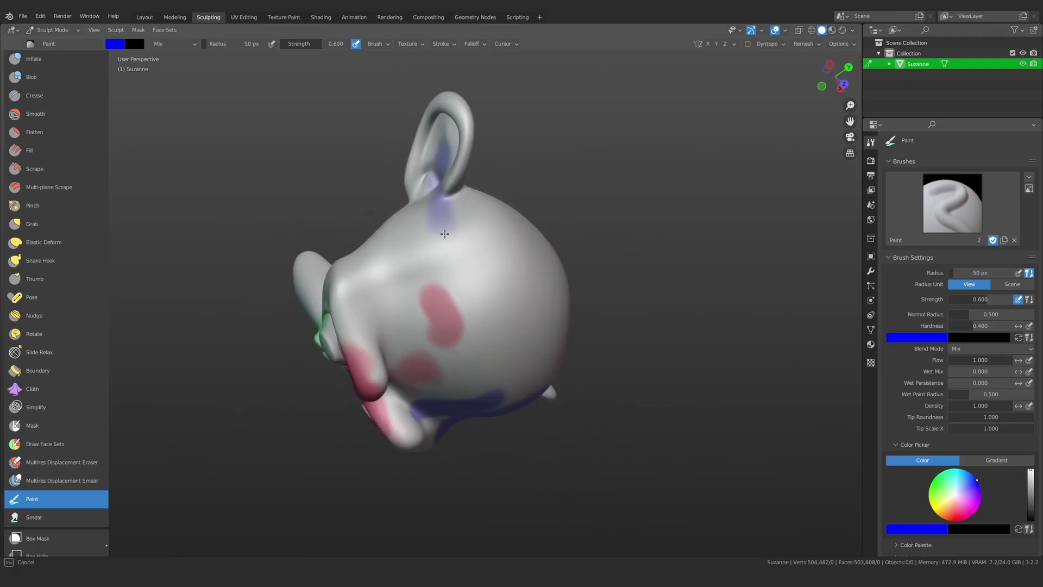
# Examine the painted head in a maximized viewport and restore the normal layout
pyautogui.moveTo(444, 234)
pyautogui.mouseDown(button='middle')
pyautogui.moveTo(274, 173)
pyautogui.moveTo(417, 290)
pyautogui.moveTo(472, 241)
pyautogui.moveTo(509, 288)
pyautogui.mouseUp(button='middle')
pyautogui.hotkey('ctrl', 'space')
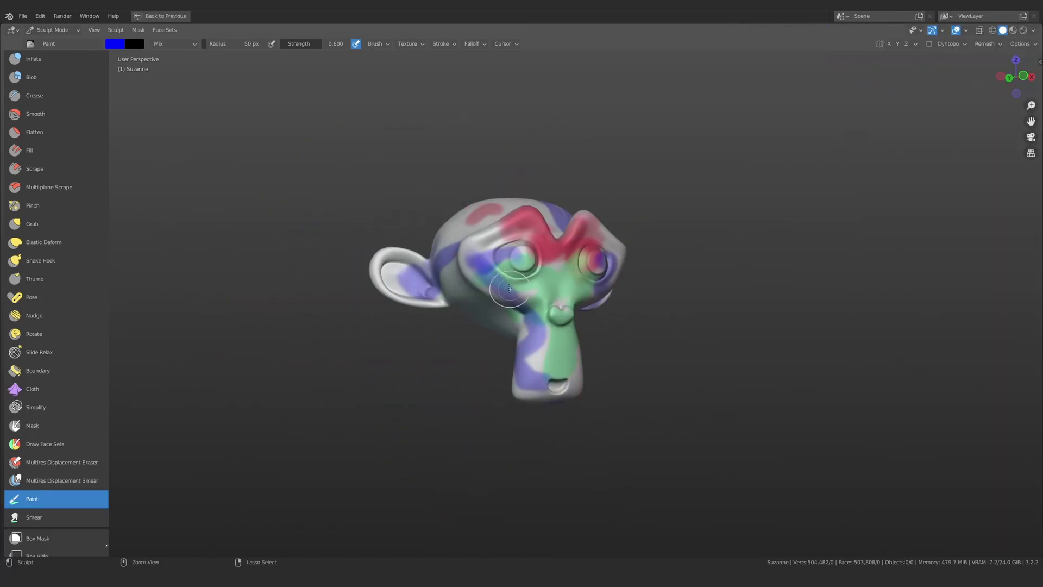
pyautogui.hotkey('ctrl', 'space')
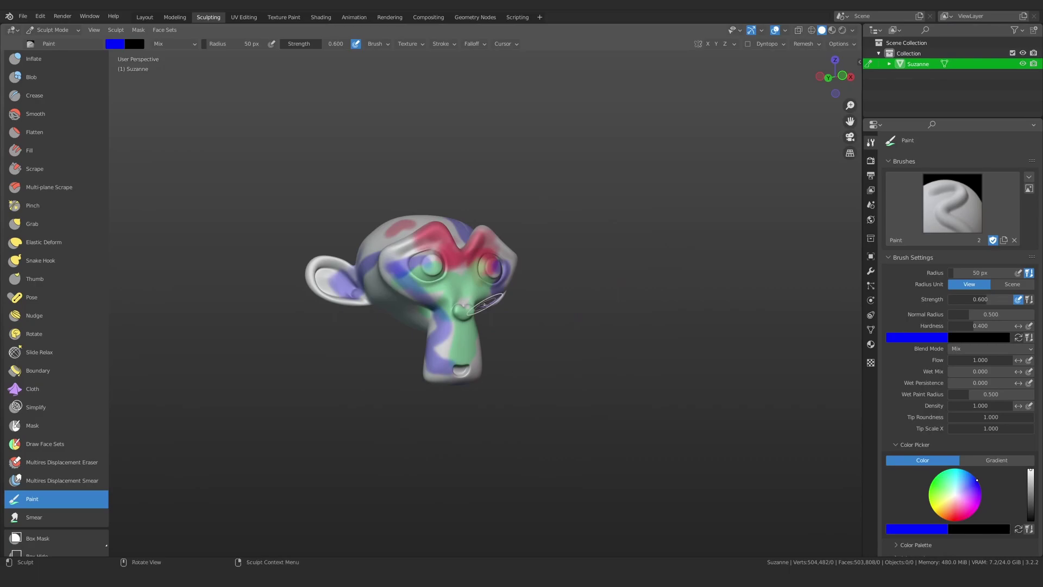
pyautogui.scroll(3, 505, 223)
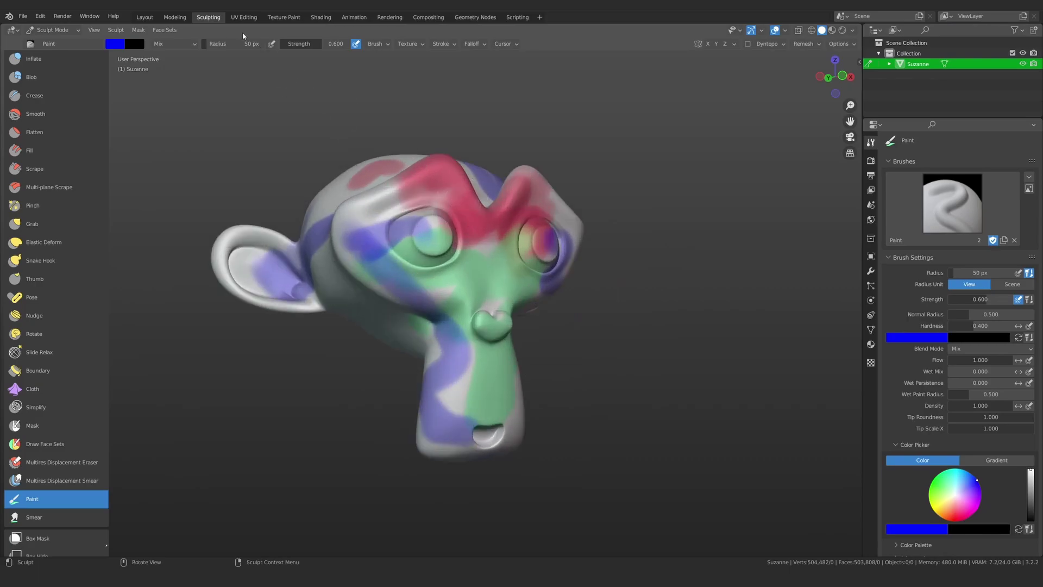
# Switch to the Shading workspace, frame Suzanne from the front and create a new material with its nodes in full view
pyautogui.click(325, 19)
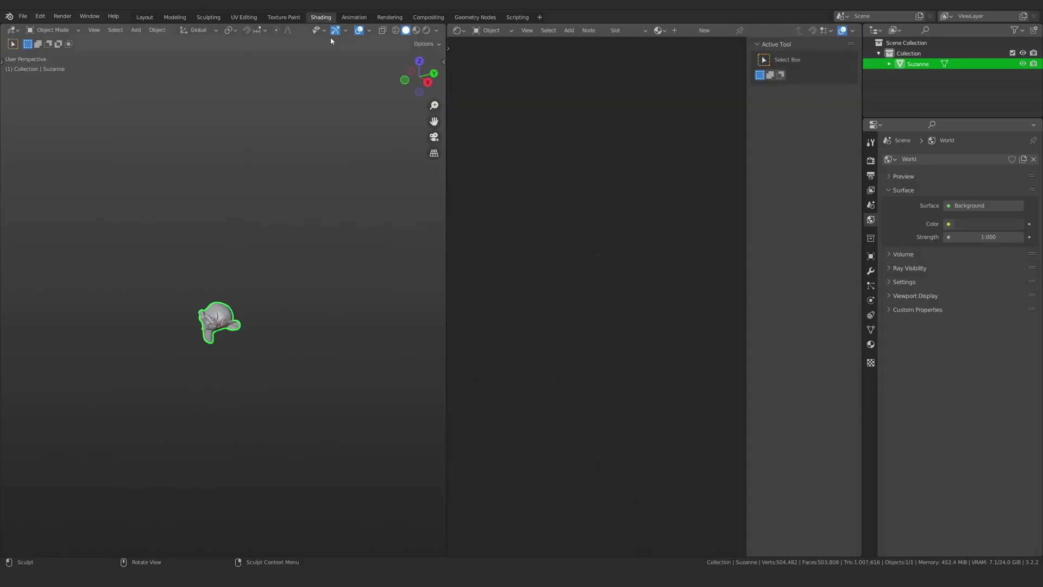
pyautogui.press('KP_1')
pyautogui.press('KP_Decimal')
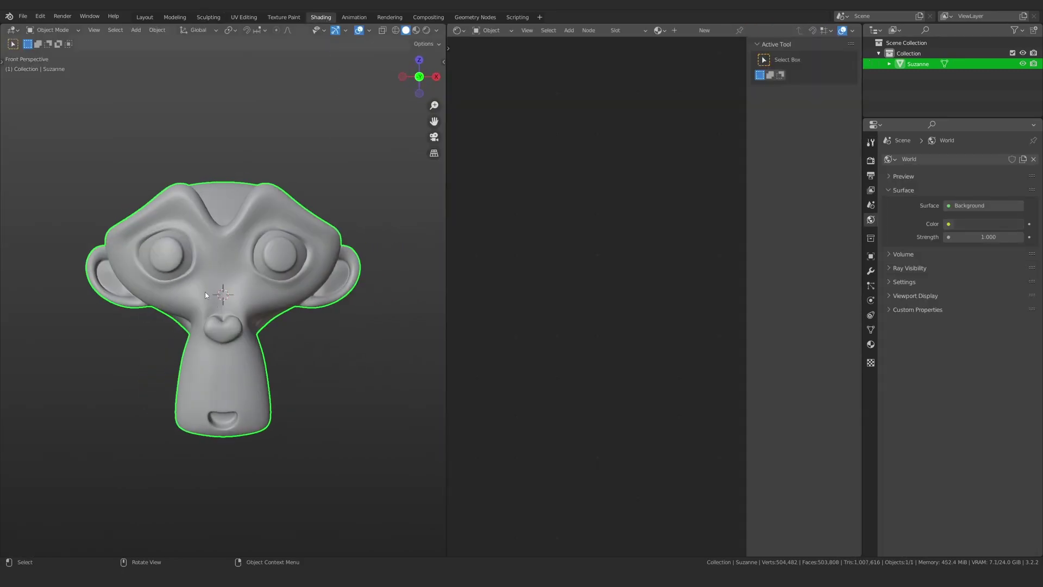
pyautogui.click(704, 30)
pyautogui.moveTo(504, 311); pyautogui.dragTo(633, 196, button='middle')
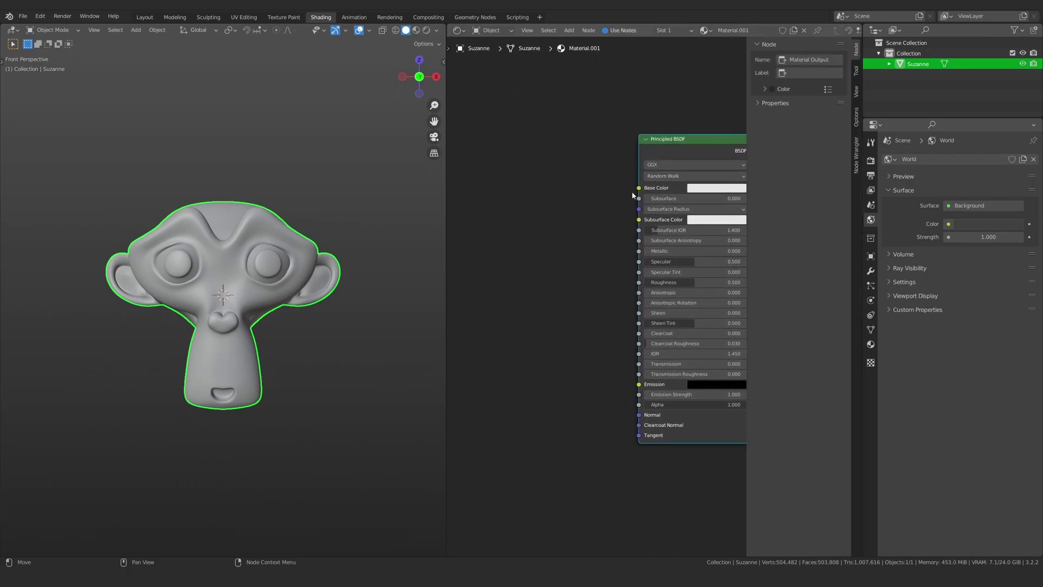
pyautogui.scroll(-1, 627, 223)
pyautogui.press('n')
pyautogui.moveTo(576, 256)
pyautogui.mouseDown(button='middle')
pyautogui.moveTo(597, 278)
pyautogui.moveTo(586, 260)
pyautogui.mouseUp(button='middle')
# Add an Attribute node for the Color attribute and connect its Color output to the Principled BSDF's Base Color
pyautogui.hotkey('shift', 'a')
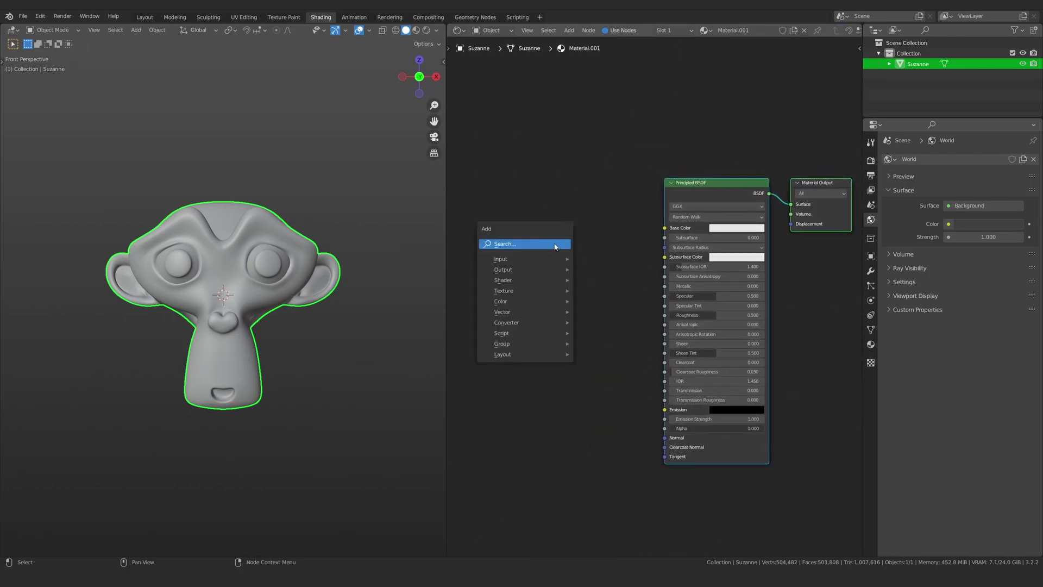
pyautogui.moveTo(521, 265)
pyautogui.moveTo(625, 258)
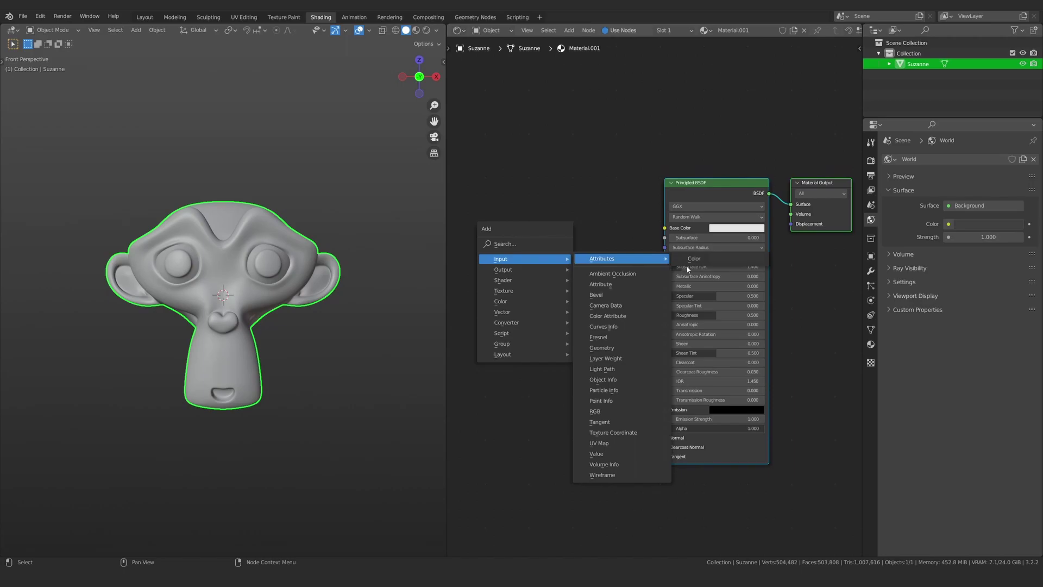
pyautogui.click(686, 258)
pyautogui.moveTo(566, 217); pyautogui.dragTo(666, 228)
# Show the viewport in Rendered shading and set the world background colour to white with a value of 1.000
pyautogui.press('z')
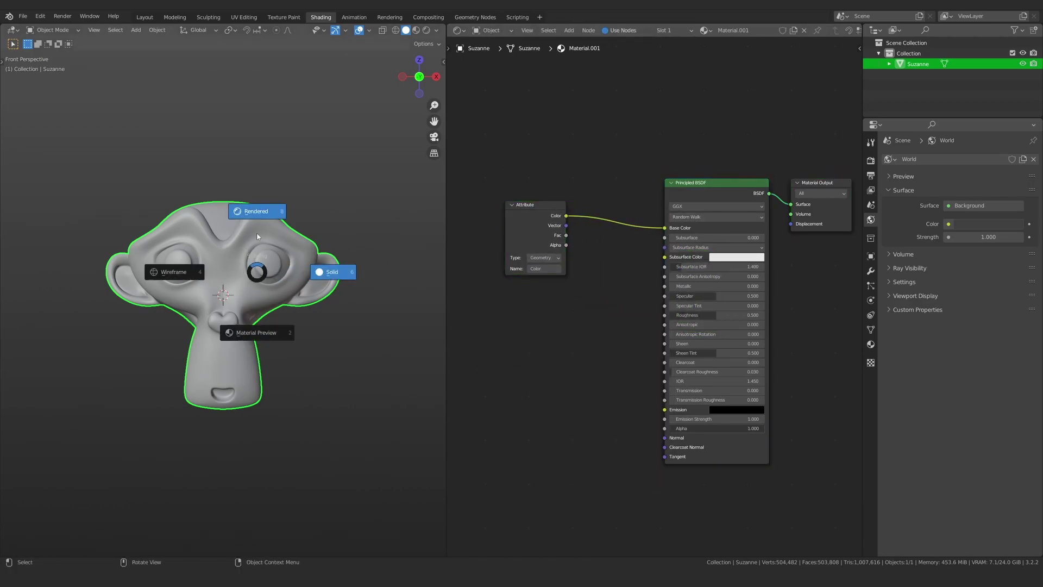
pyautogui.click(256, 211)
pyautogui.scroll(3, 258, 277)
pyautogui.moveTo(257, 277)
pyautogui.mouseDown(button='middle')
pyautogui.moveTo(233, 308)
pyautogui.moveTo(261, 285)
pyautogui.mouseUp(button='middle')
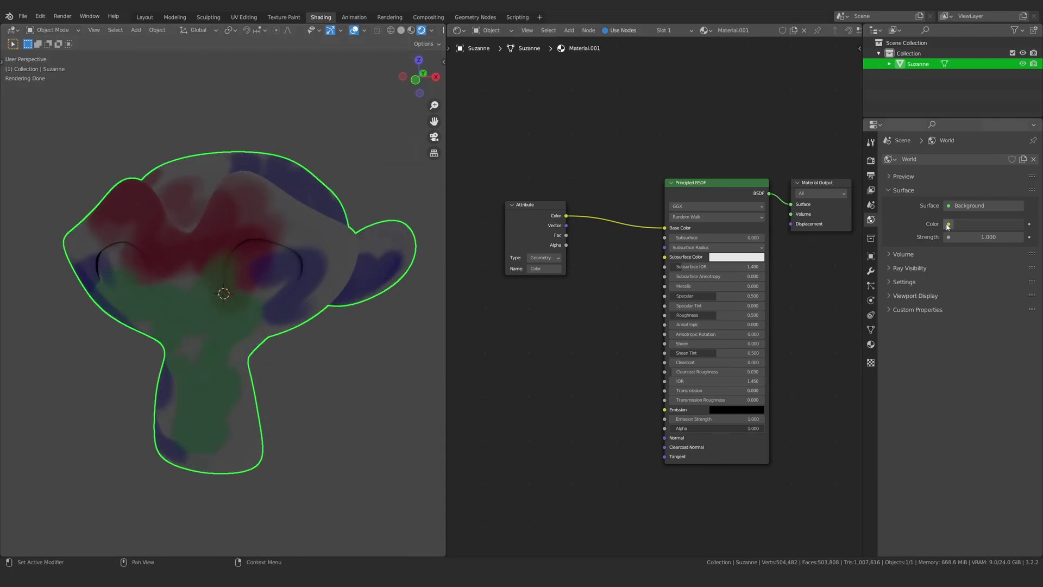
pyautogui.click(980, 225)
pyautogui.moveTo(1015, 143); pyautogui.dragTo(1015, 71)
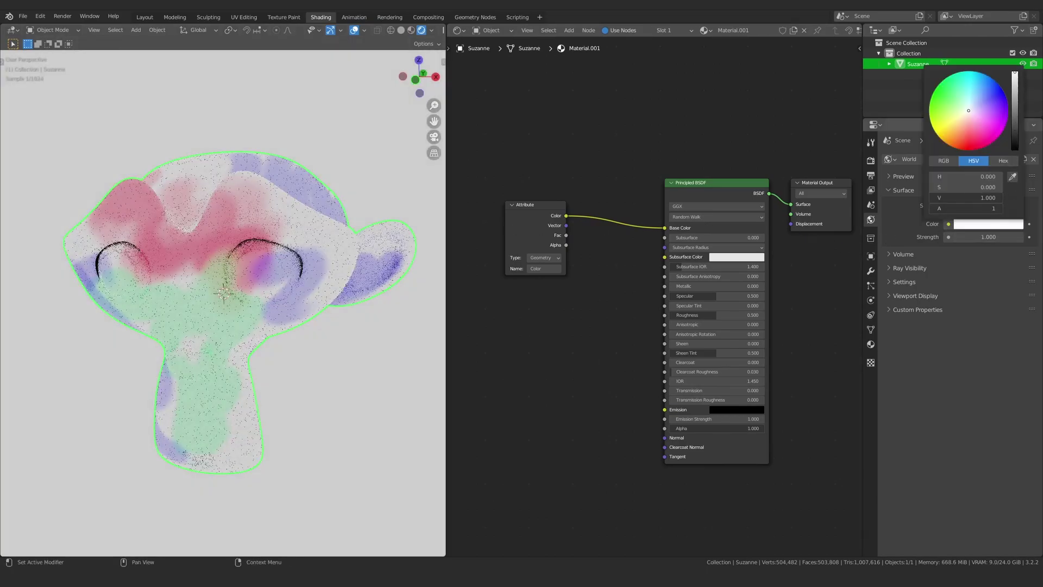
# Examine the painted colours on the rendered head with the viewport overlays hidden
pyautogui.scroll(-2, 208, 320)
pyautogui.moveTo(208, 319); pyautogui.dragTo(208, 294, button='middle')
pyautogui.scroll(2, 224, 298)
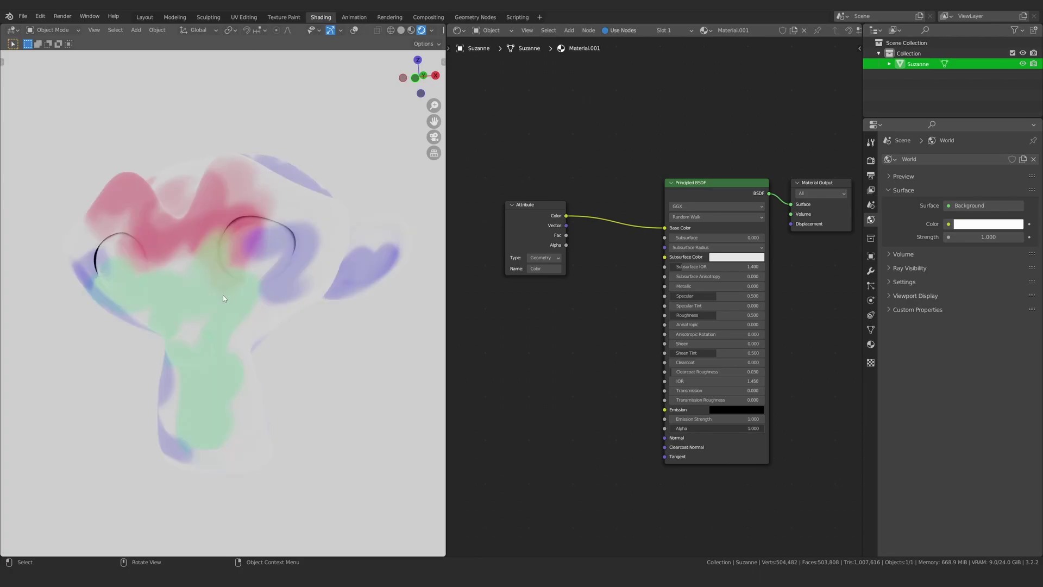
pyautogui.moveTo(151, 276); pyautogui.dragTo(215, 257, button='middle')
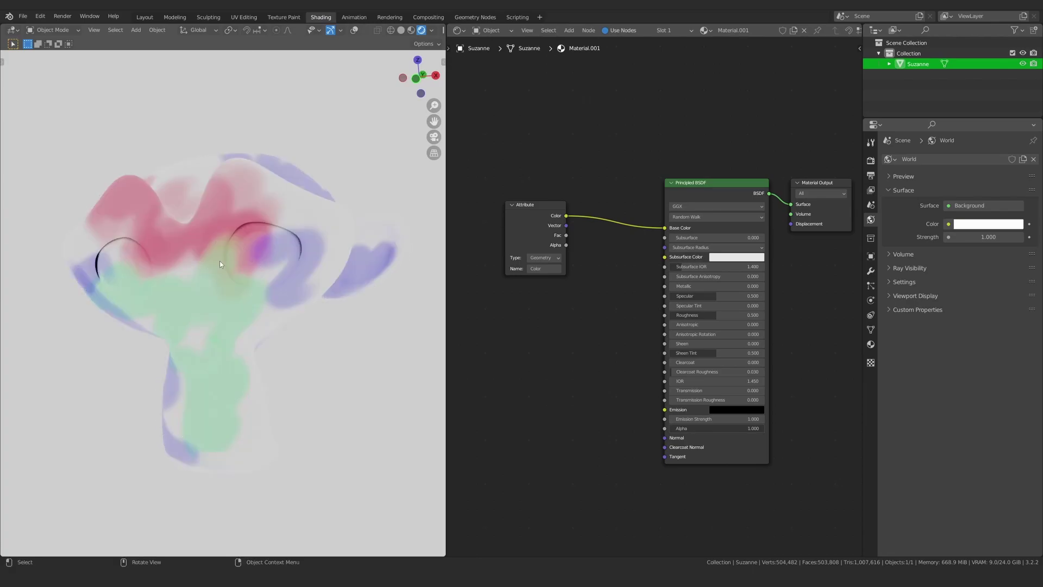
# Move the Attribute node level with the Base Color input of the Principled BSDF
pyautogui.scroll(-5, 593, 233)
pyautogui.moveTo(596, 262); pyautogui.dragTo(623, 269, button='middle')
pyautogui.scroll(3, 623, 269)
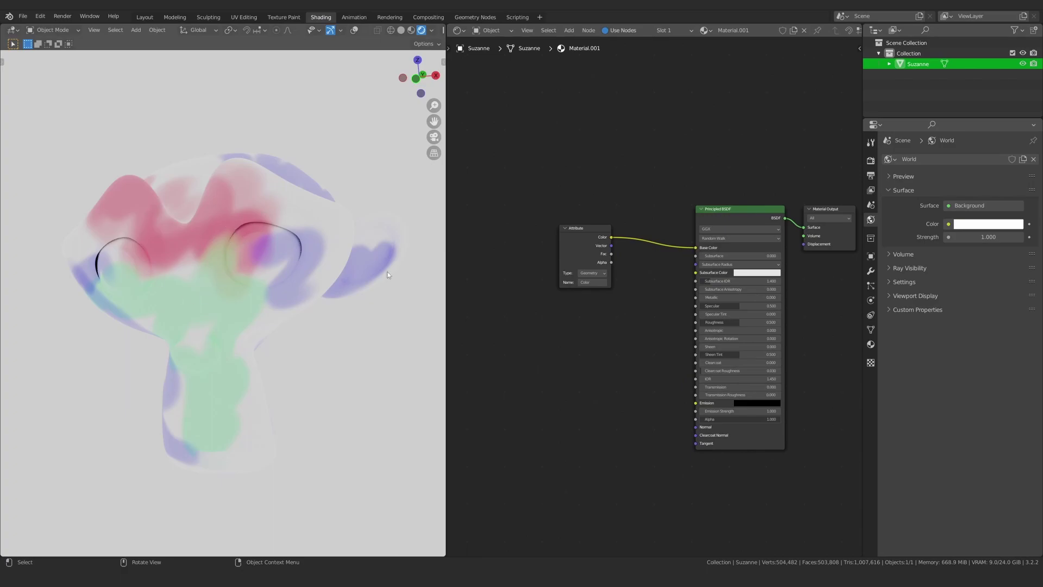
pyautogui.scroll(1, 578, 218)
pyautogui.moveTo(566, 223); pyautogui.dragTo(566, 237)
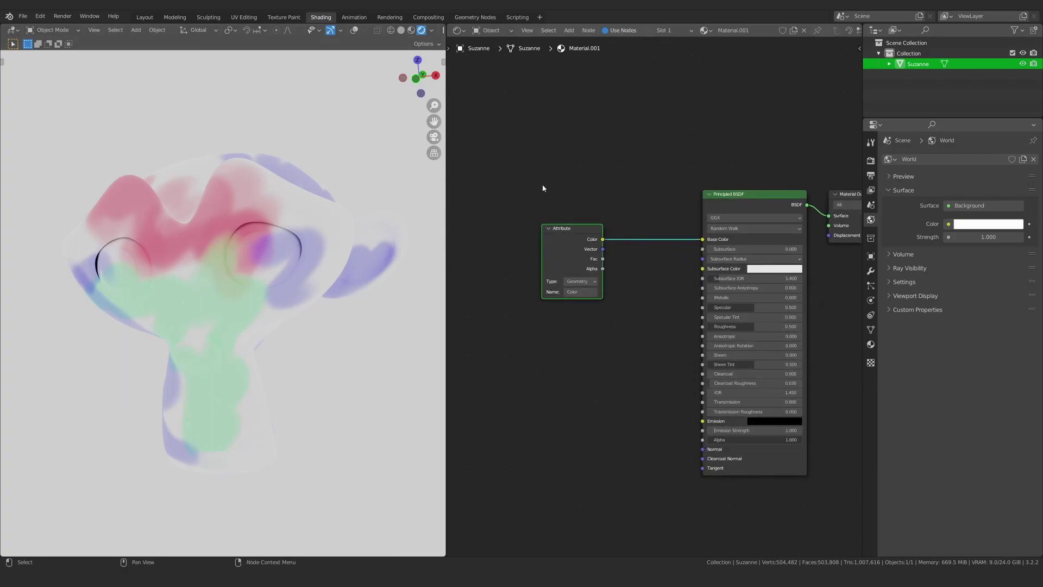
# Add an Image Texture node holding the test image and place it above the Attribute node
pyautogui.scroll(-2, 537, 182)
pyautogui.moveTo(592, 213); pyautogui.dragTo(578, 245, button='middle')
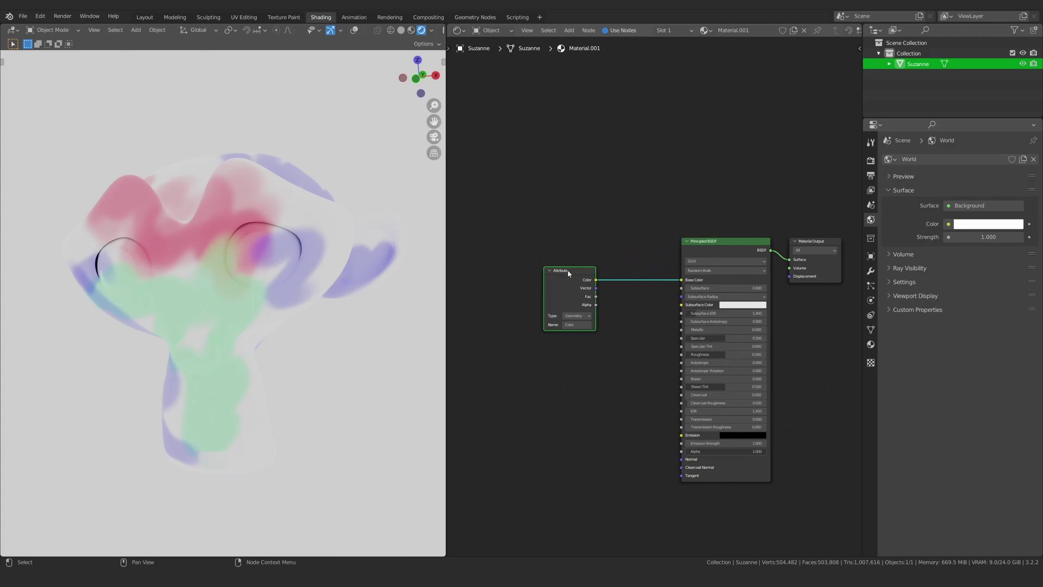
pyautogui.scroll(1, 569, 273)
pyautogui.hotkey('shift', 'a')
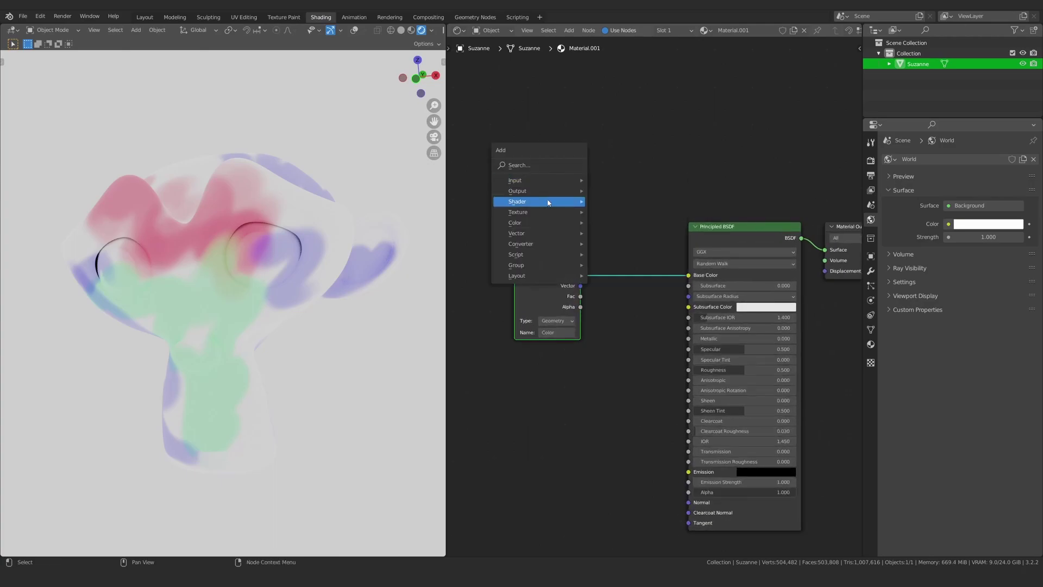
pyautogui.moveTo(542, 214)
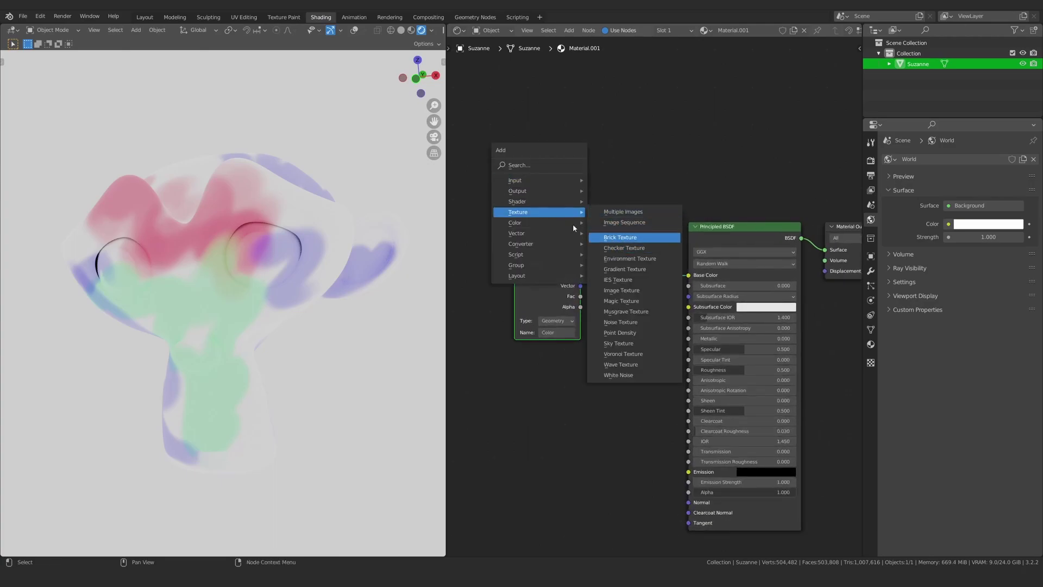
pyautogui.click(622, 290)
pyautogui.click(528, 144)
pyautogui.click(540, 185)
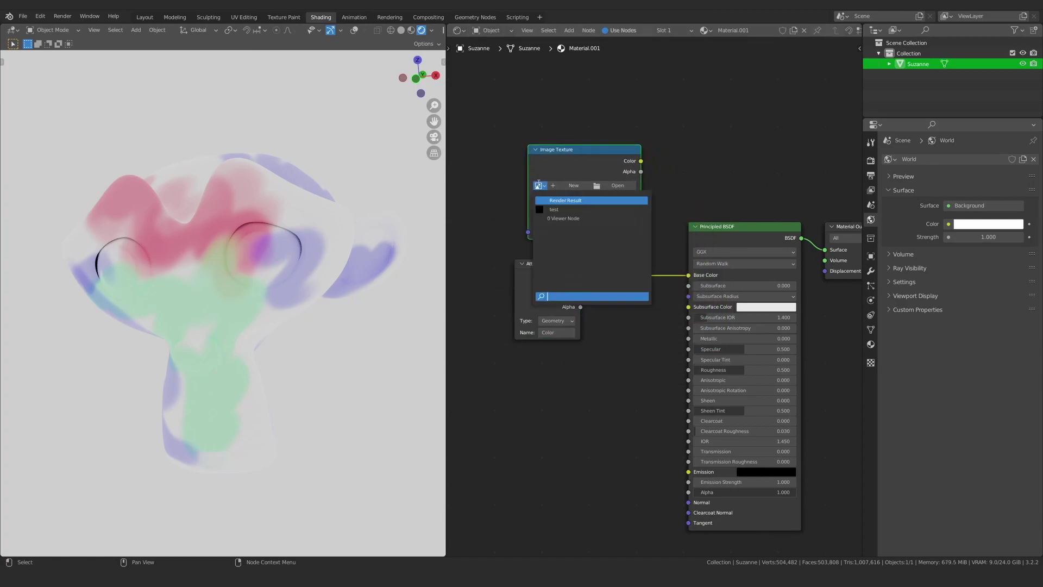
pyautogui.click(558, 212)
pyautogui.scroll(-3, 588, 184)
pyautogui.moveTo(591, 186); pyautogui.dragTo(578, 164)
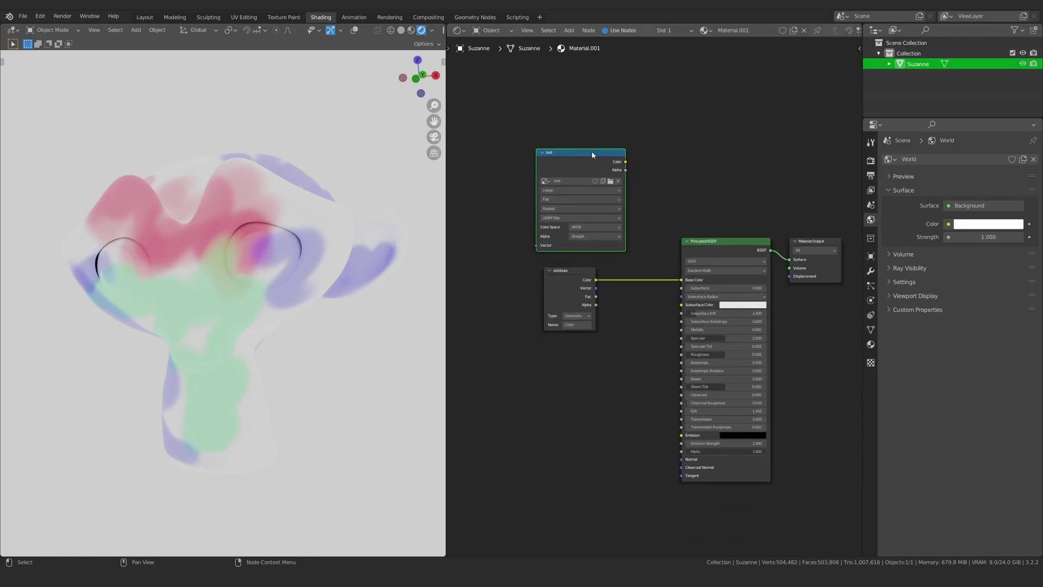
# Preview the Attribute node's Color output through an emission Viewer and reselect the test image node
pyautogui.keyDown('ctrl'); pyautogui.keyDown('shift'); pyautogui.click(565, 281); pyautogui.keyUp('shift'); pyautogui.keyUp('ctrl')
pyautogui.scroll(1, 524, 198)
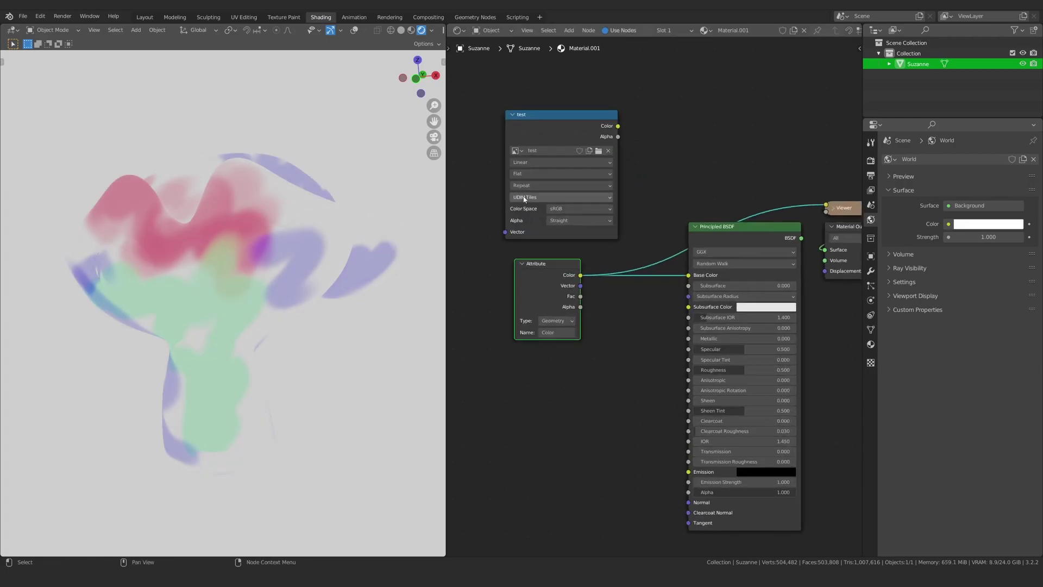
pyautogui.click(543, 121)
pyautogui.scroll(-2, 243, 329)
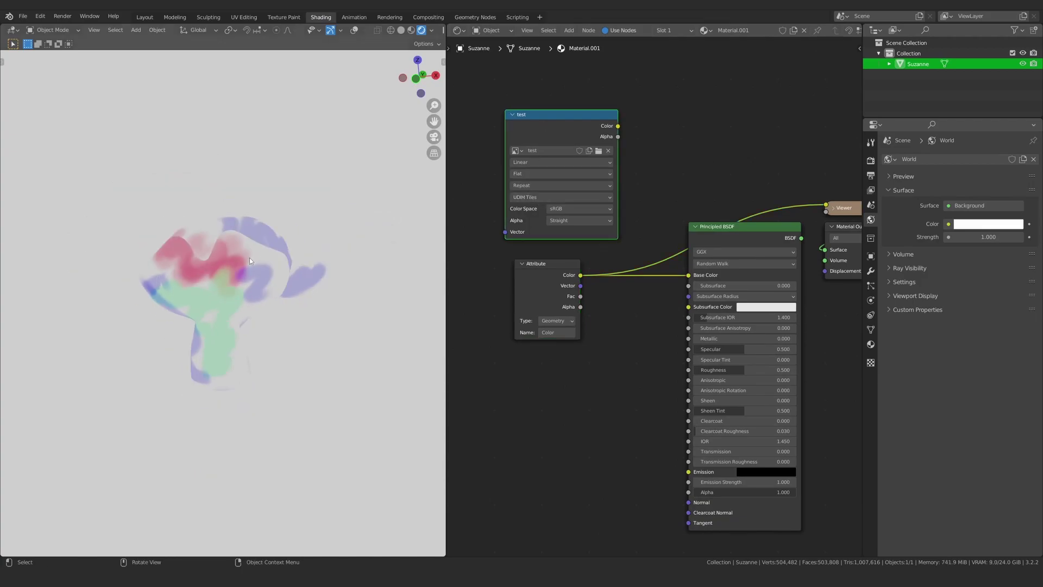
pyautogui.scroll(-1, 239, 305)
# Switch the viewport to Solid shading, trying Texture colour on the head before restoring Material colour
pyautogui.press('z')
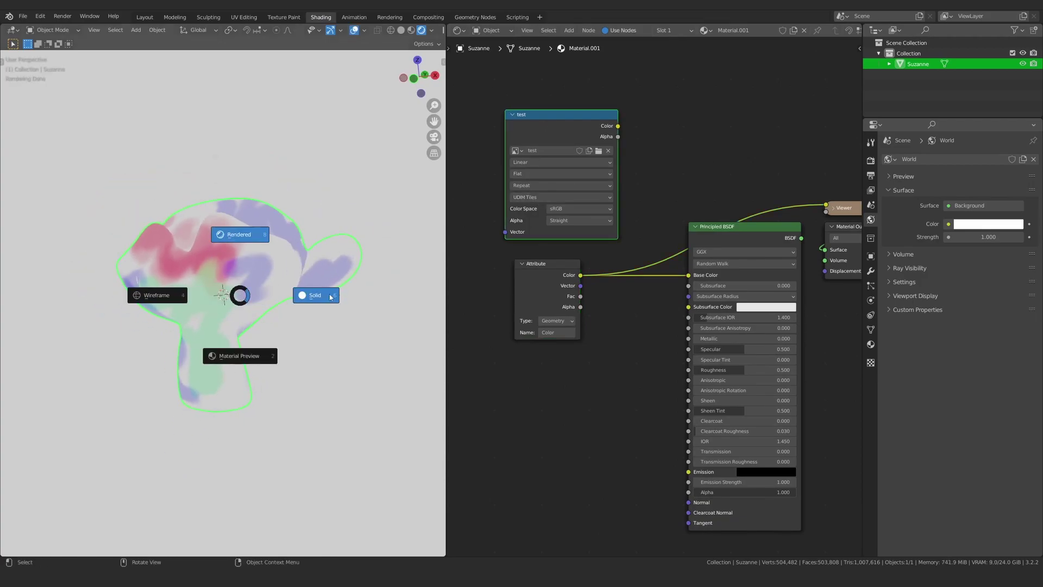
pyautogui.click(307, 264)
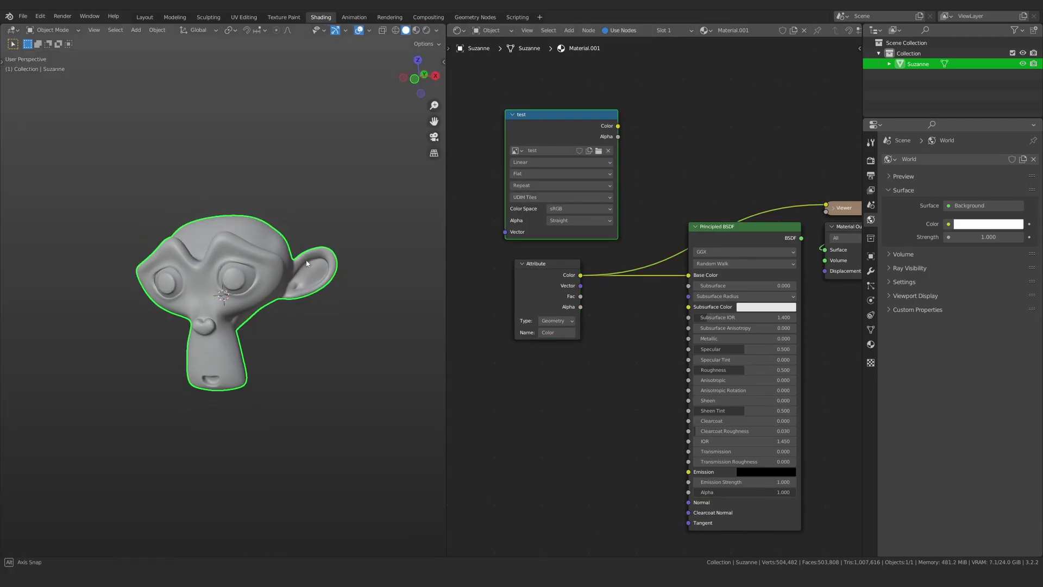
pyautogui.click(436, 31)
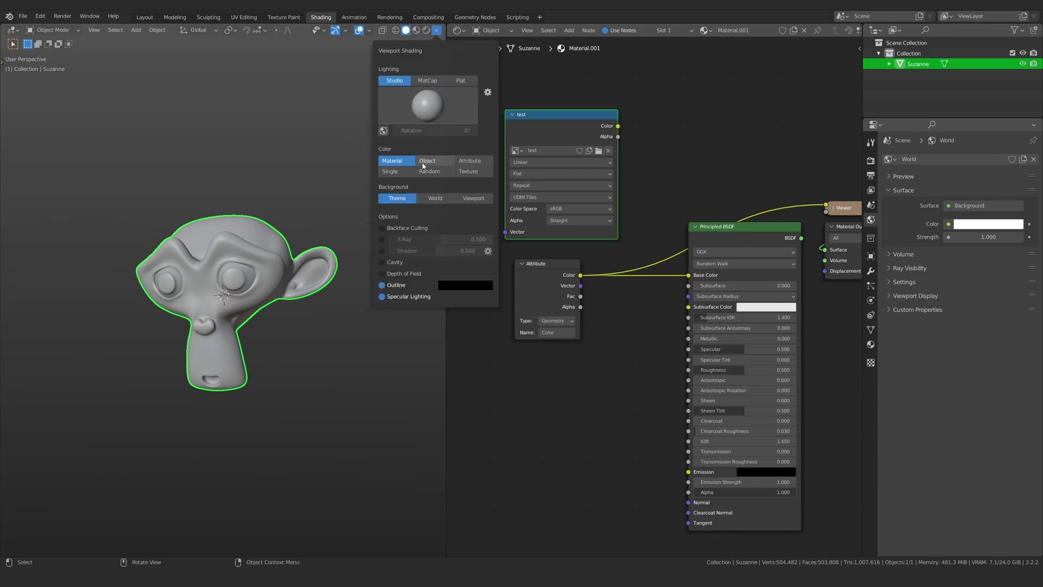
pyautogui.click(474, 172)
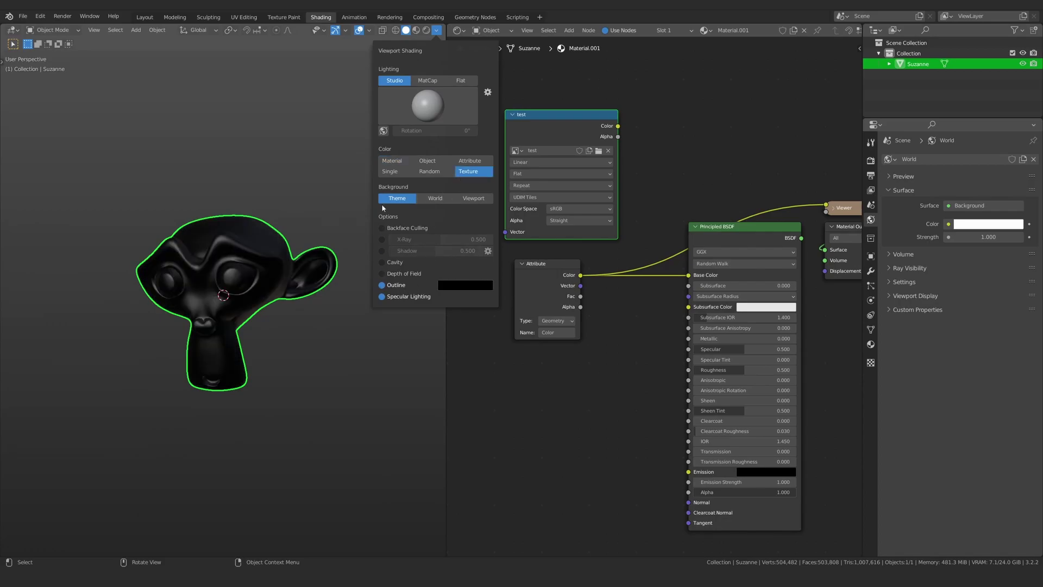
pyautogui.click(391, 161)
pyautogui.scroll(2, 246, 248)
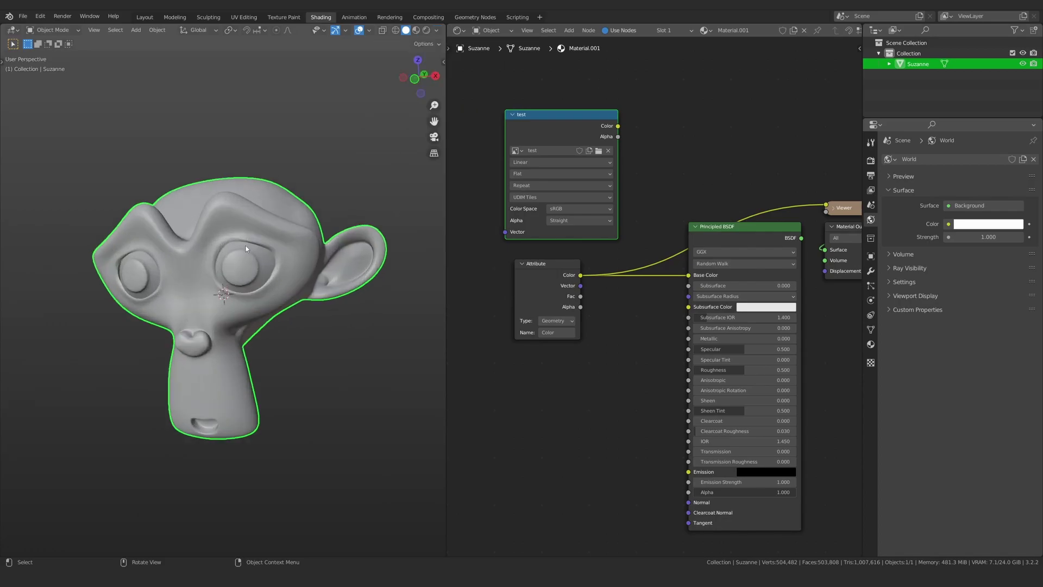
pyautogui.moveTo(284, 209); pyautogui.dragTo(215, 249, button='middle')
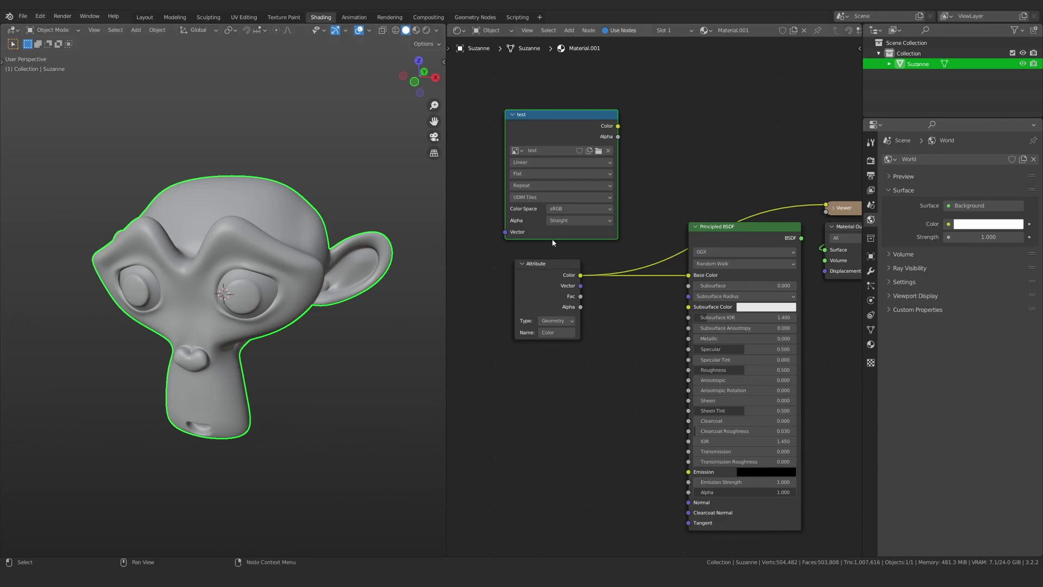
# Move the test image node slightly up and expand the Bake settings in the render properties
pyautogui.moveTo(556, 131); pyautogui.dragTo(557, 124)
pyautogui.click(871, 161)
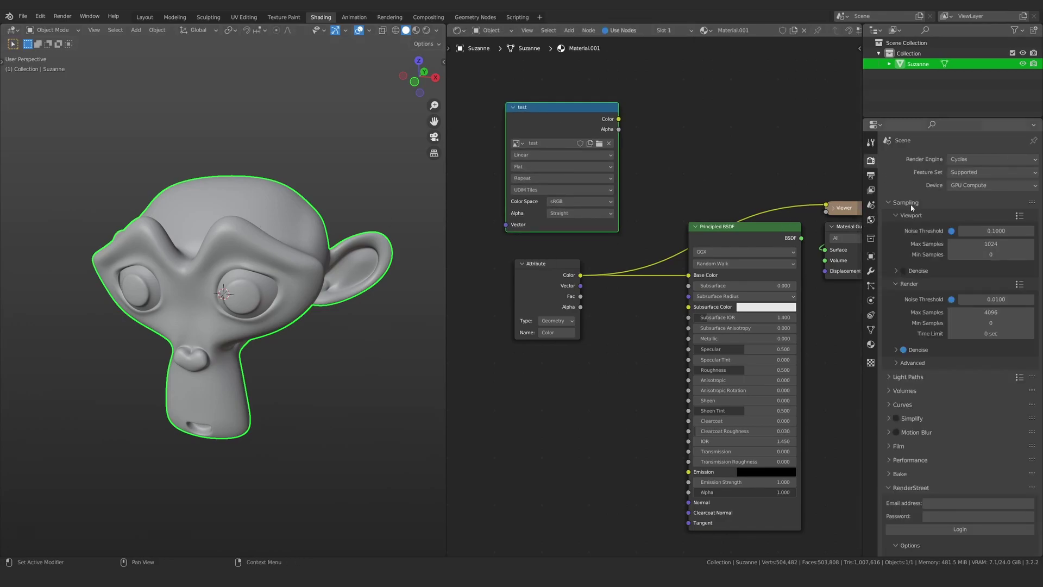
pyautogui.scroll(-2, 940, 385)
pyautogui.click(900, 423)
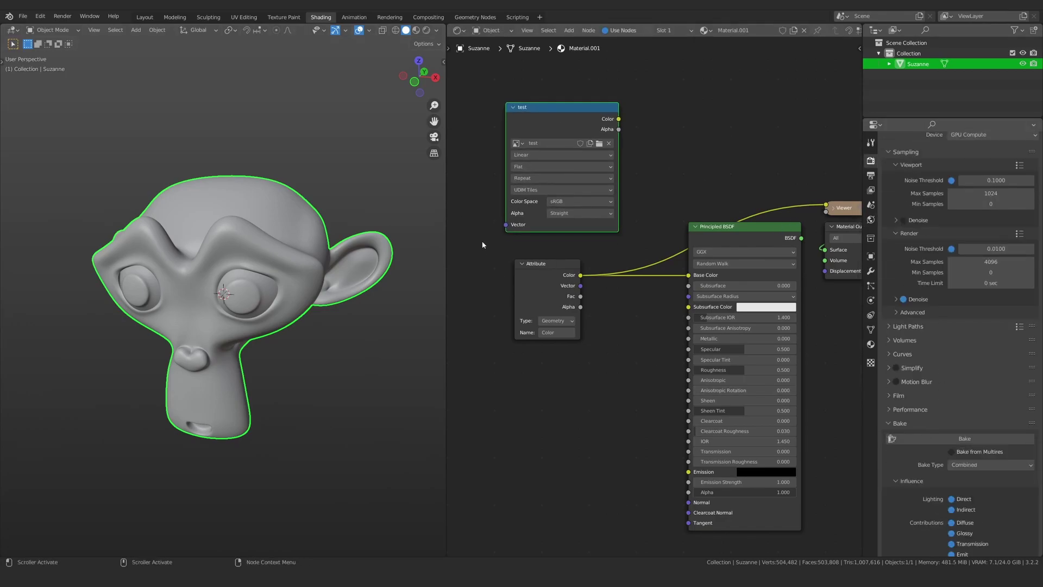
# Move the Attribute node up slightly and expand the Viewer node just above the Material Output
pyautogui.moveTo(579, 275); pyautogui.dragTo(579, 265)
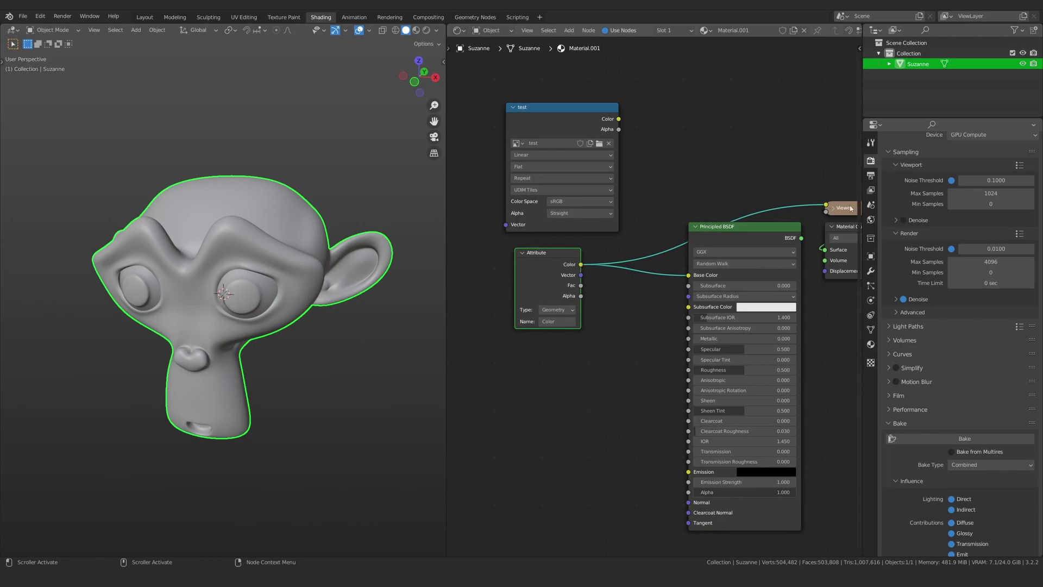
pyautogui.scroll(-5, 962, 416)
pyautogui.moveTo(830, 225); pyautogui.dragTo(720, 275, button='middle')
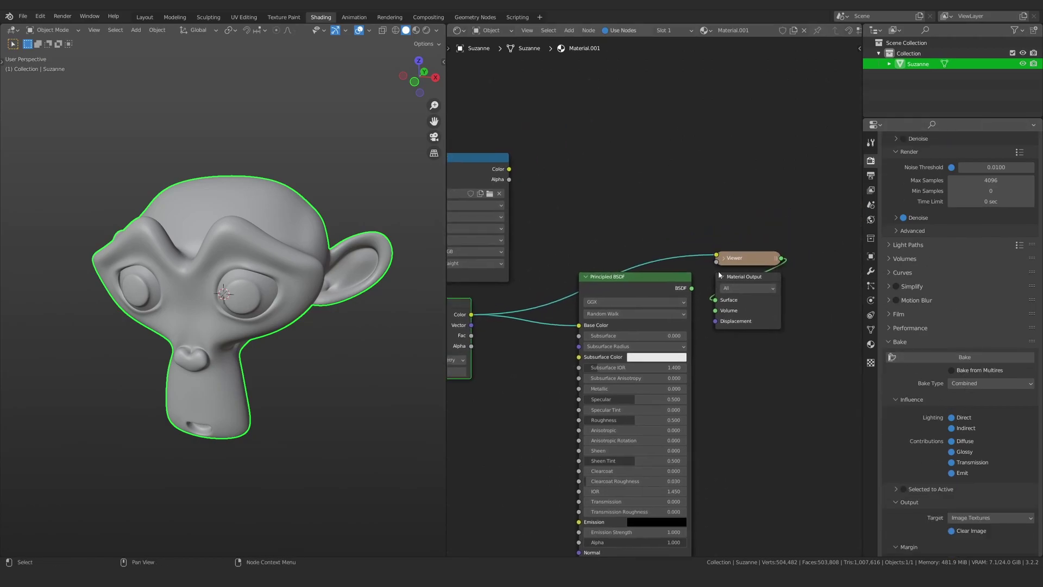
pyautogui.moveTo(732, 266); pyautogui.dragTo(727, 243)
pyautogui.press('h')
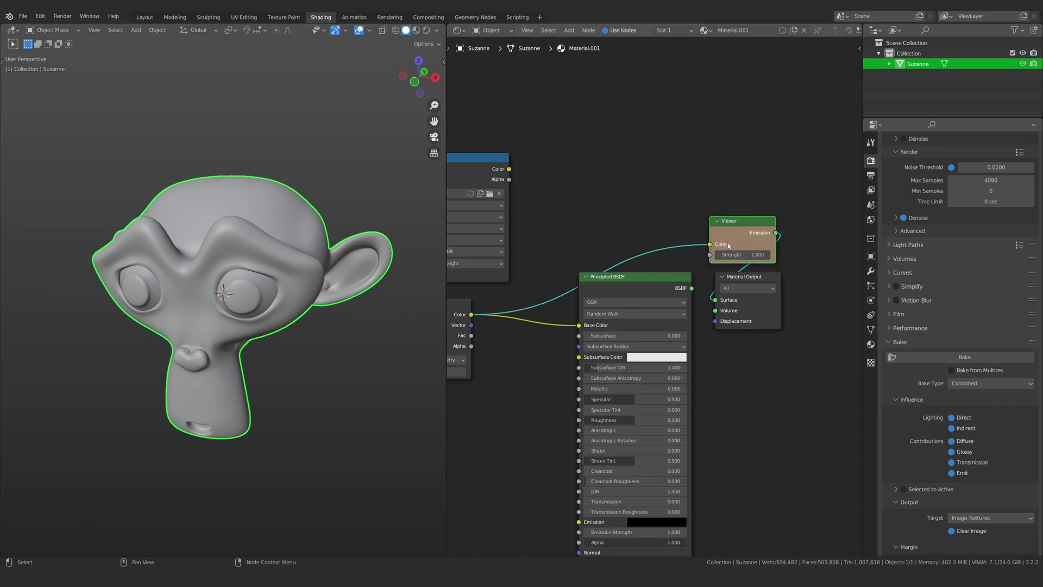
# Add an Emission shader above the Viewer node for comparison and delete it
pyautogui.hotkey('shift', 'a')
pyautogui.moveTo(722, 164)
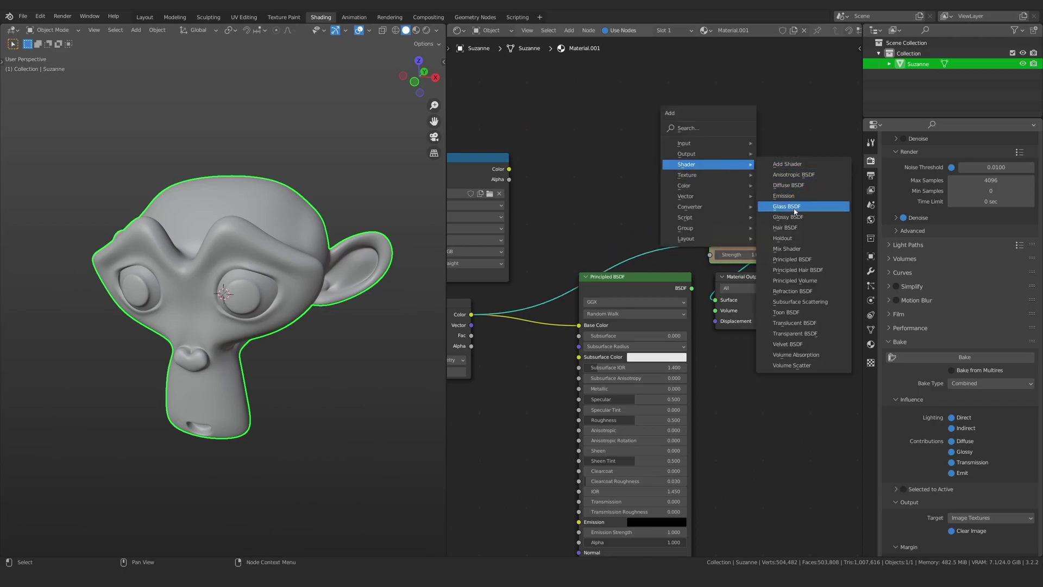
pyautogui.click(783, 196)
pyautogui.click(742, 194)
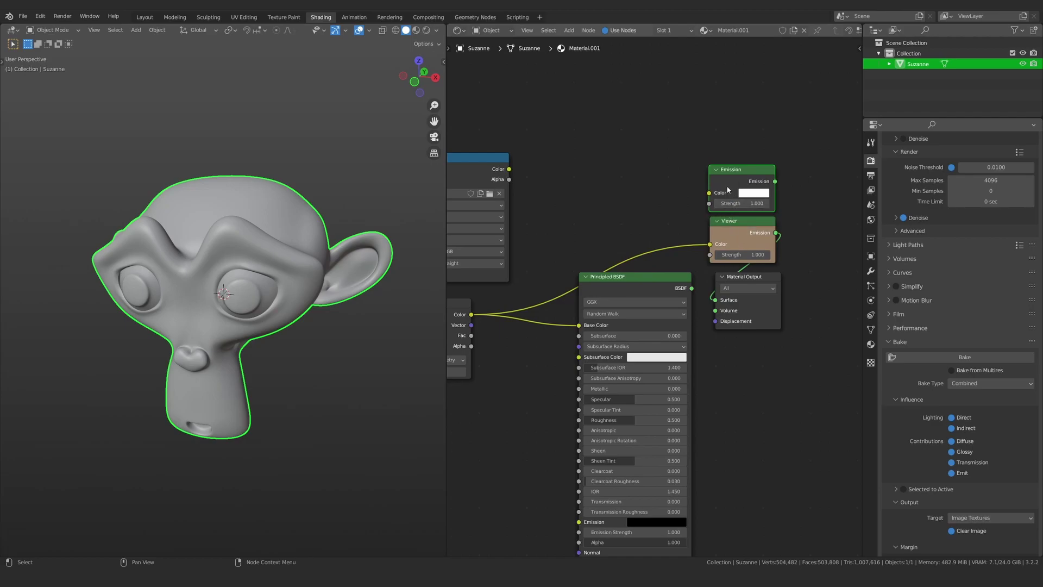
pyautogui.press('x')
# Select the test image node as the bake target and set the bake type to Emit
pyautogui.click(731, 233)
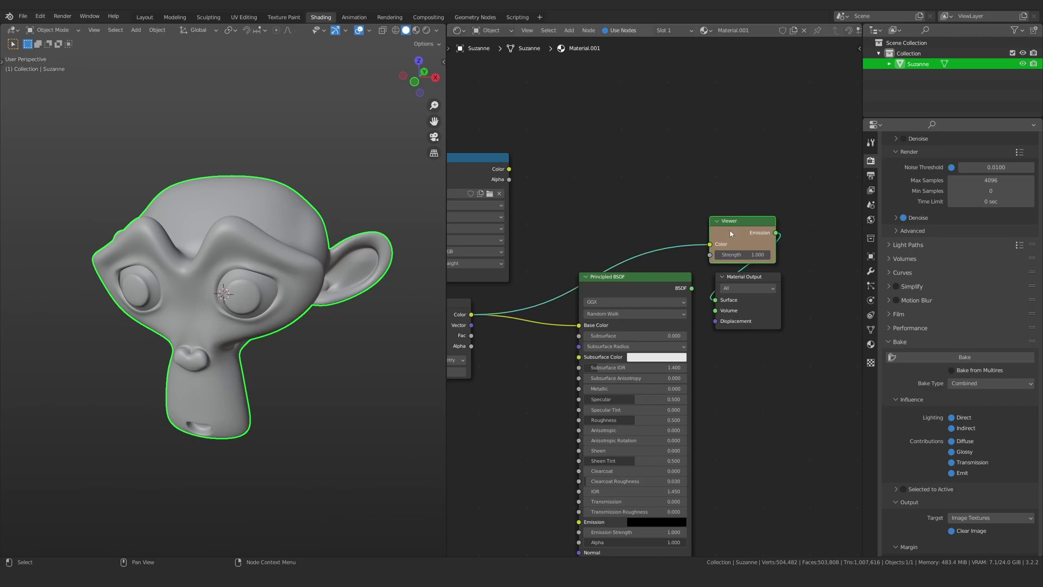
pyautogui.press('Home')
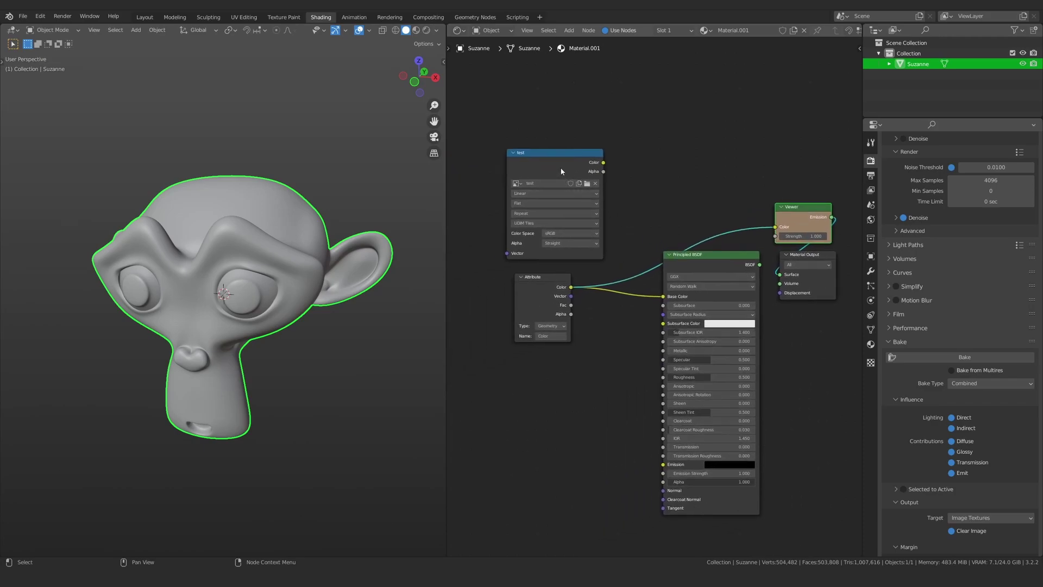
pyautogui.click(556, 168)
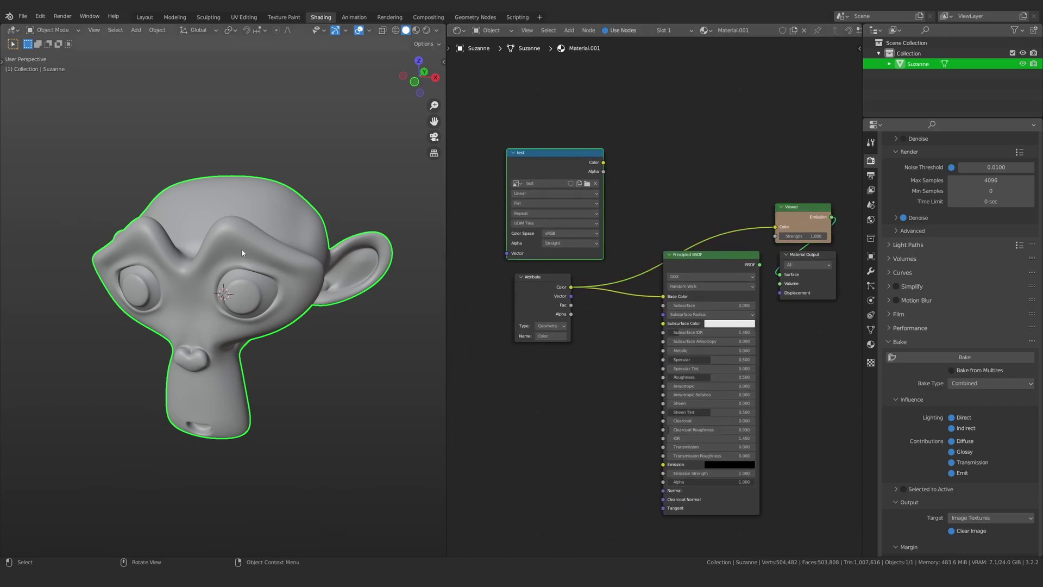
pyautogui.scroll(-3, 944, 399)
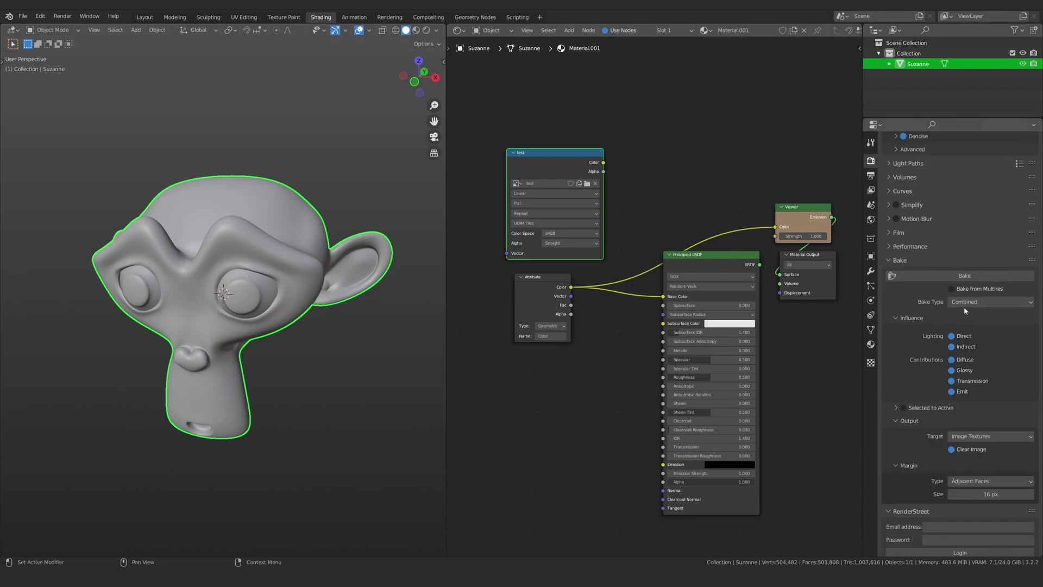
pyautogui.click(990, 301)
pyautogui.click(971, 398)
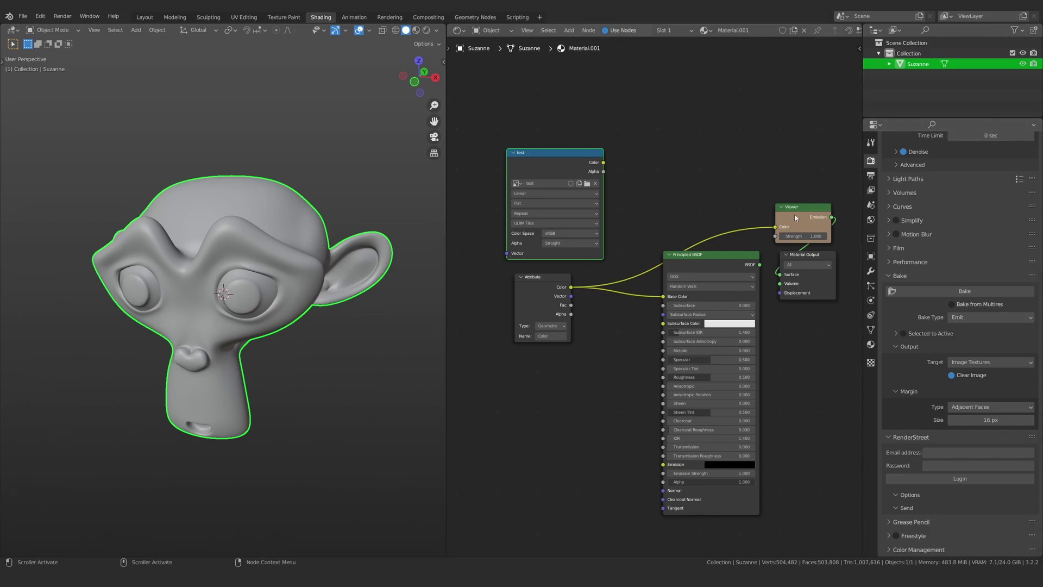
# Move the Attribute node just below the test image node, reselect the image node and bake the emission into it
pyautogui.moveTo(536, 288); pyautogui.dragTo(537, 277)
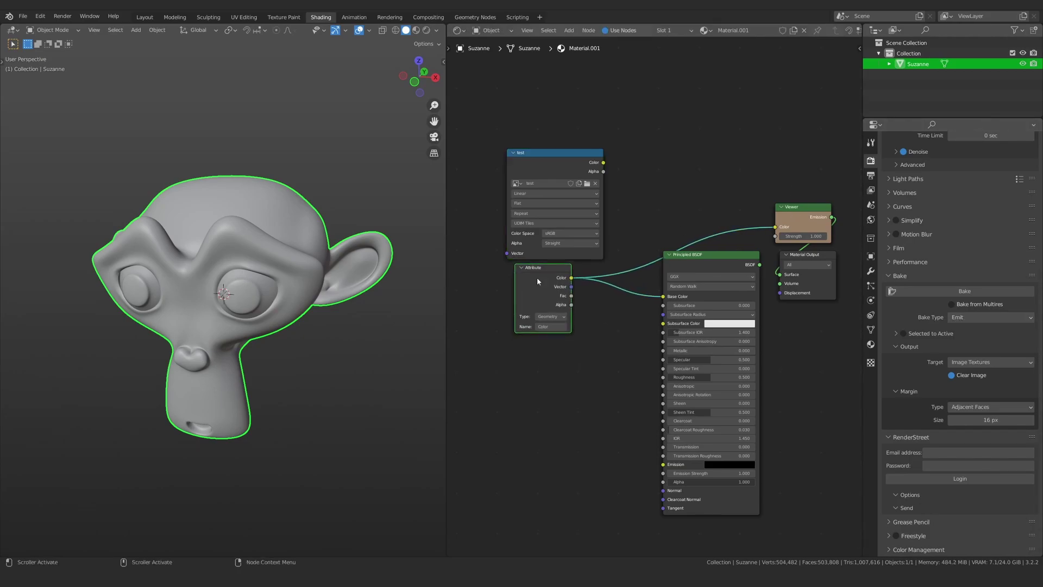
pyautogui.click(782, 229)
pyautogui.click(588, 207)
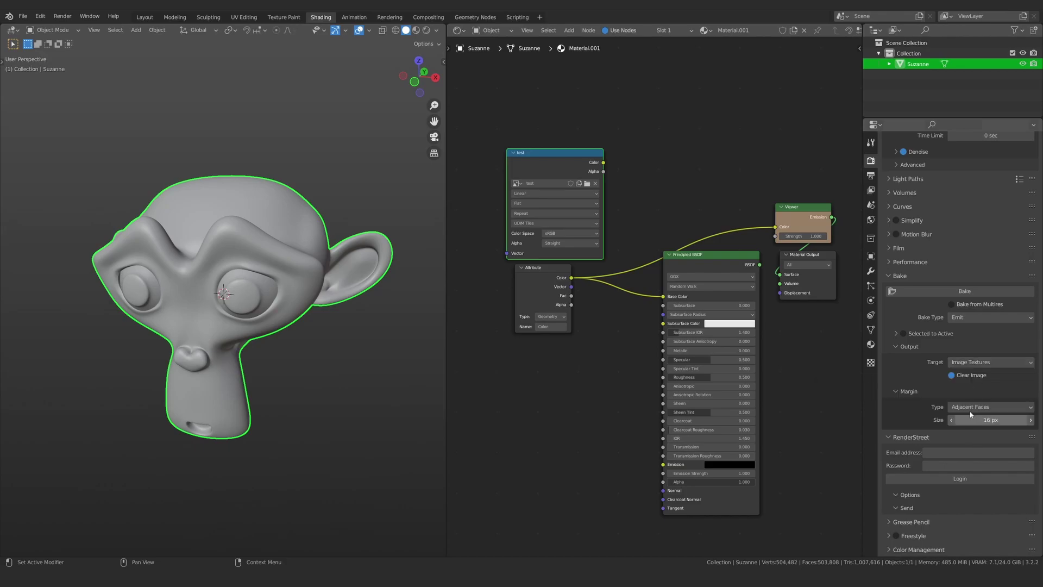
pyautogui.click(964, 292)
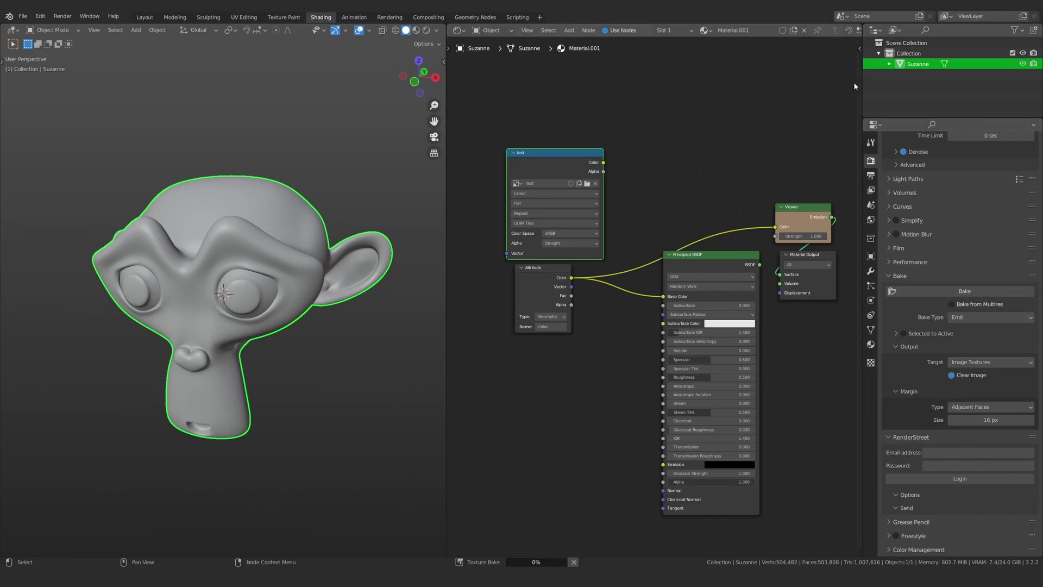
# Turn the Outliner area into an enlarged Image Editor displaying the test image
pyautogui.click(877, 30)
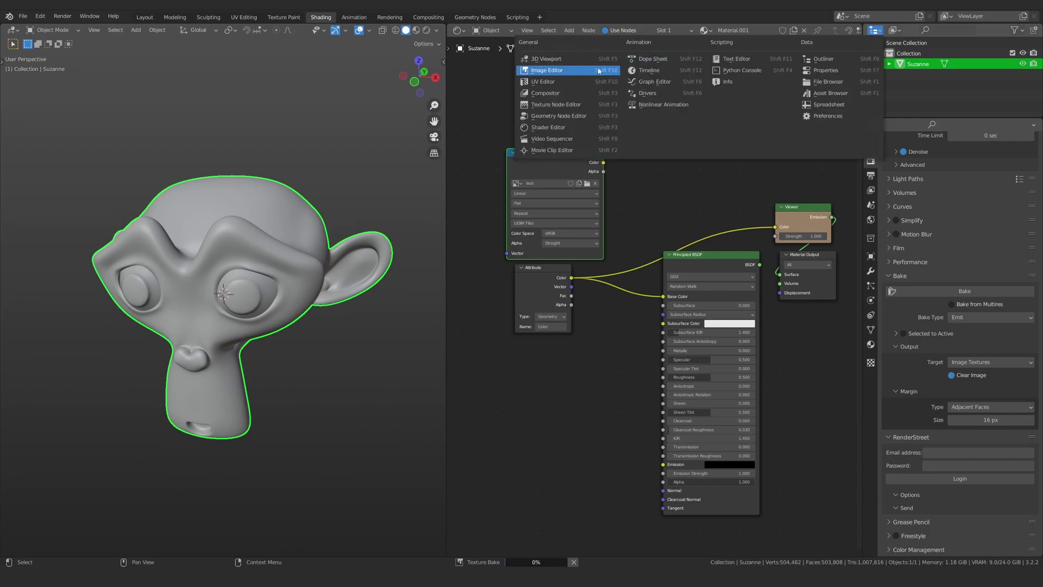
pyautogui.click(569, 71)
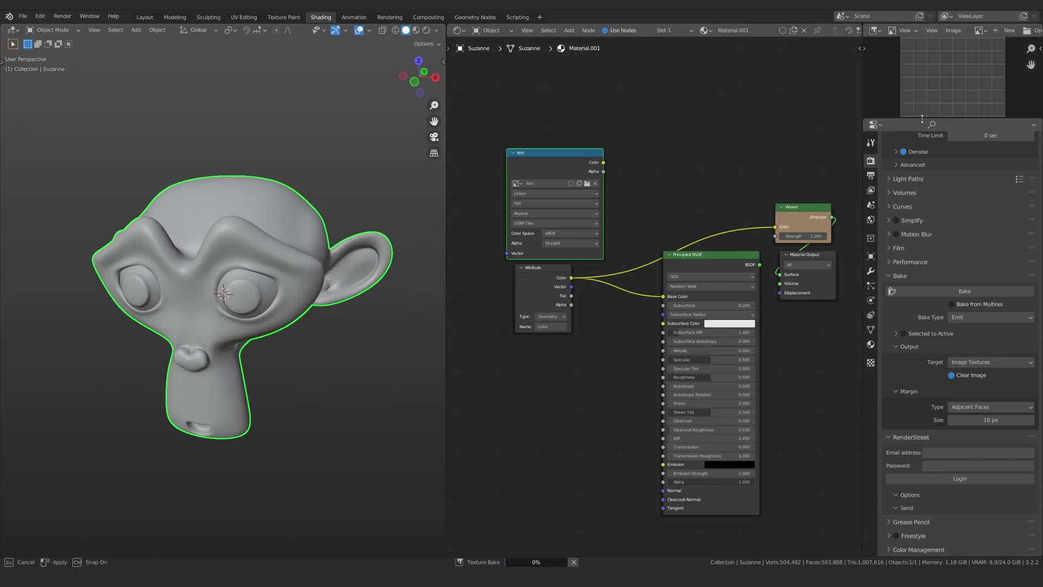
pyautogui.moveTo(922, 117); pyautogui.dragTo(921, 199)
pyautogui.click(978, 30)
pyautogui.click(915, 57)
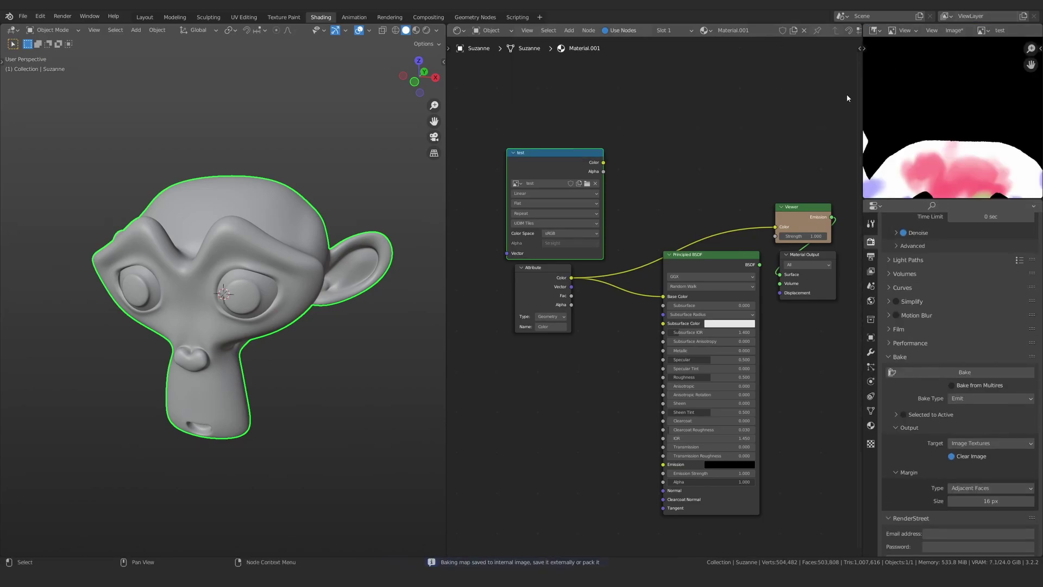
pyautogui.moveTo(863, 100); pyautogui.dragTo(786, 101)
# Examine the baked colours across the UDIM tiles of the test image
pyautogui.scroll(-2, 885, 134)
pyautogui.scroll(5, 886, 134)
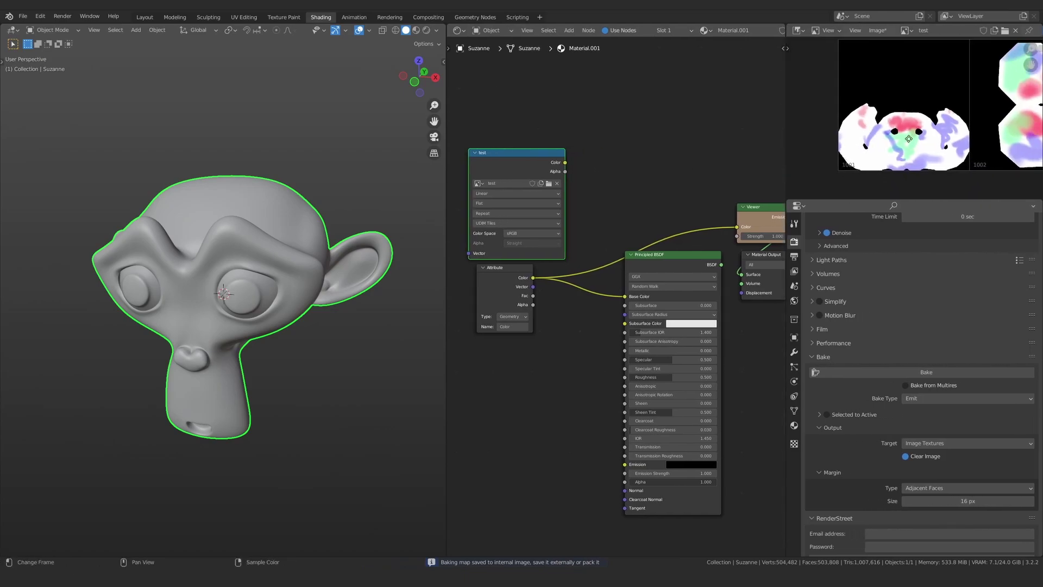
pyautogui.scroll(-6, 885, 134)
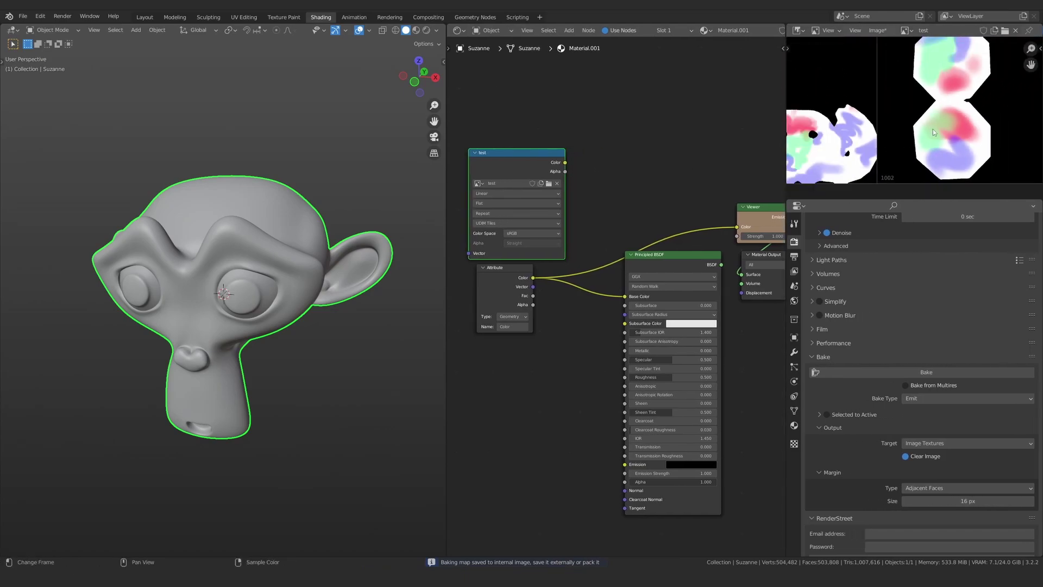
pyautogui.scroll(3, 944, 128)
pyautogui.scroll(-3, 923, 129)
pyautogui.scroll(1, 909, 131)
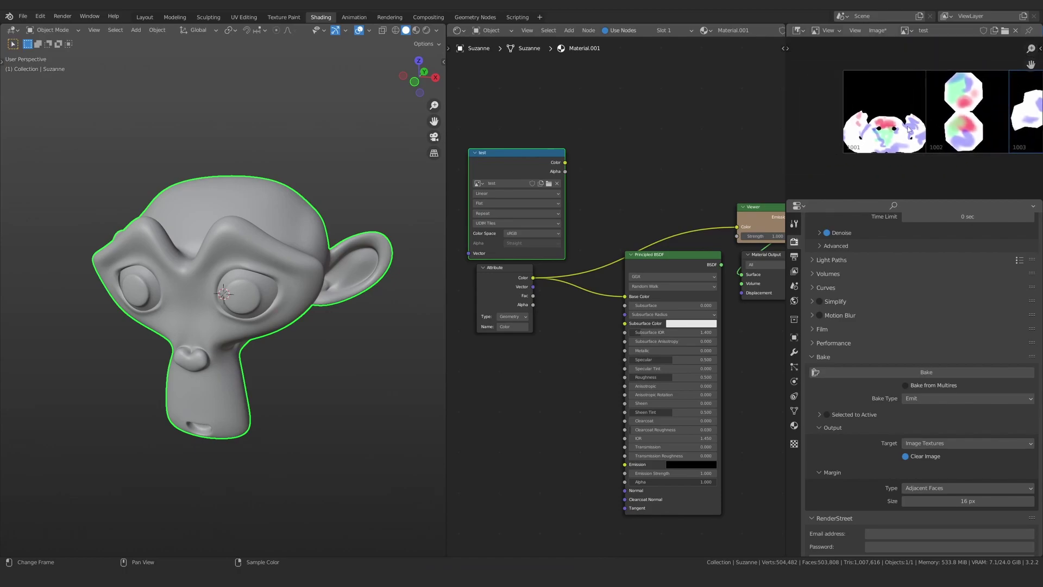
pyautogui.scroll(3, 943, 127)
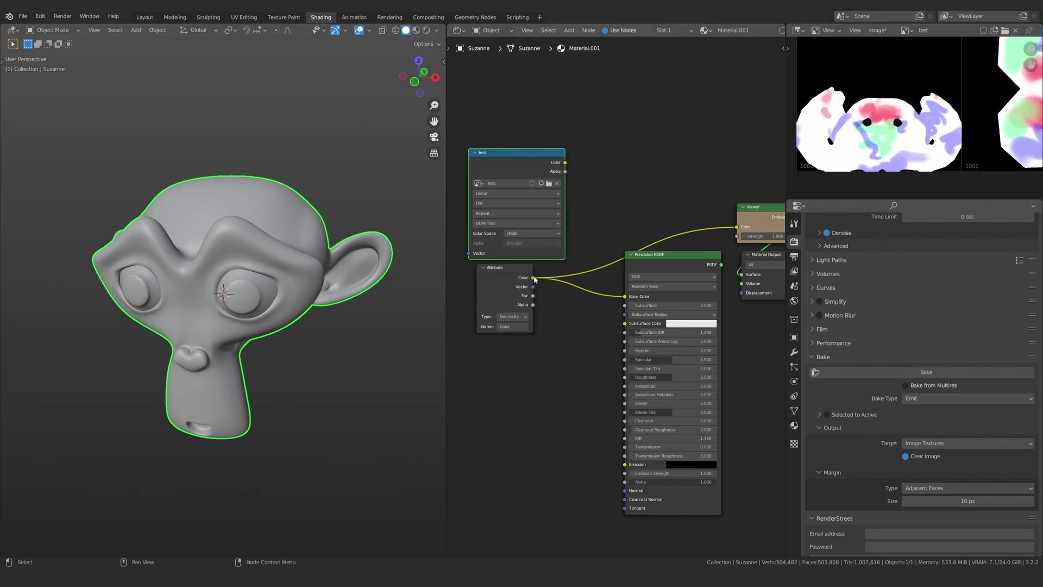
# Cut the link from the Attribute node to Base Color and preview the test image node's color through the Viewer
pyautogui.keyDown('ctrl'); pyautogui.moveTo(599, 306); pyautogui.dragTo(599, 308, button='right'); pyautogui.keyUp('ctrl')
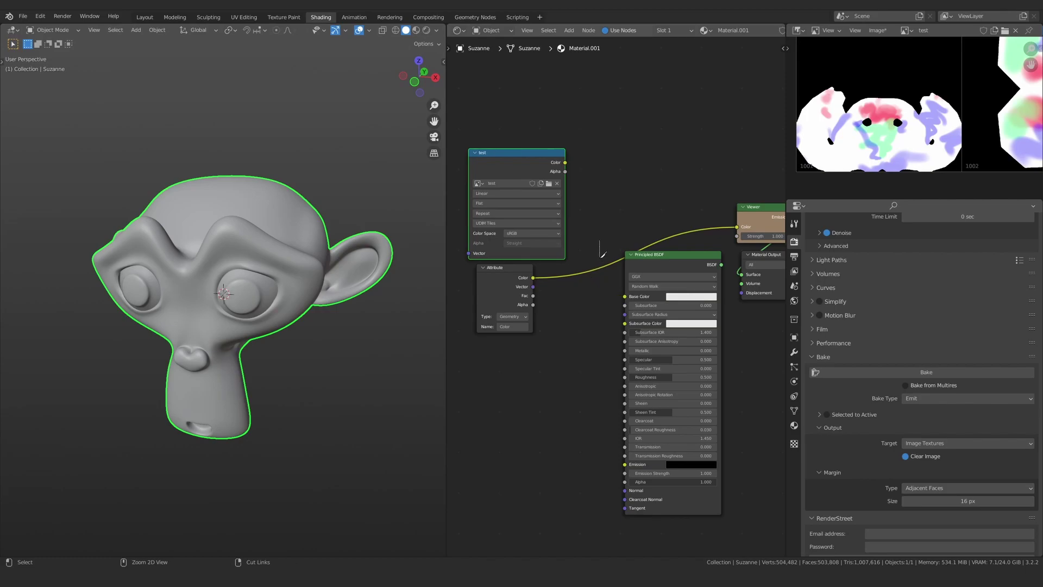
pyautogui.keyDown('ctrl'); pyautogui.keyDown('shift'); pyautogui.click(565, 166); pyautogui.keyUp('shift'); pyautogui.keyUp('ctrl')
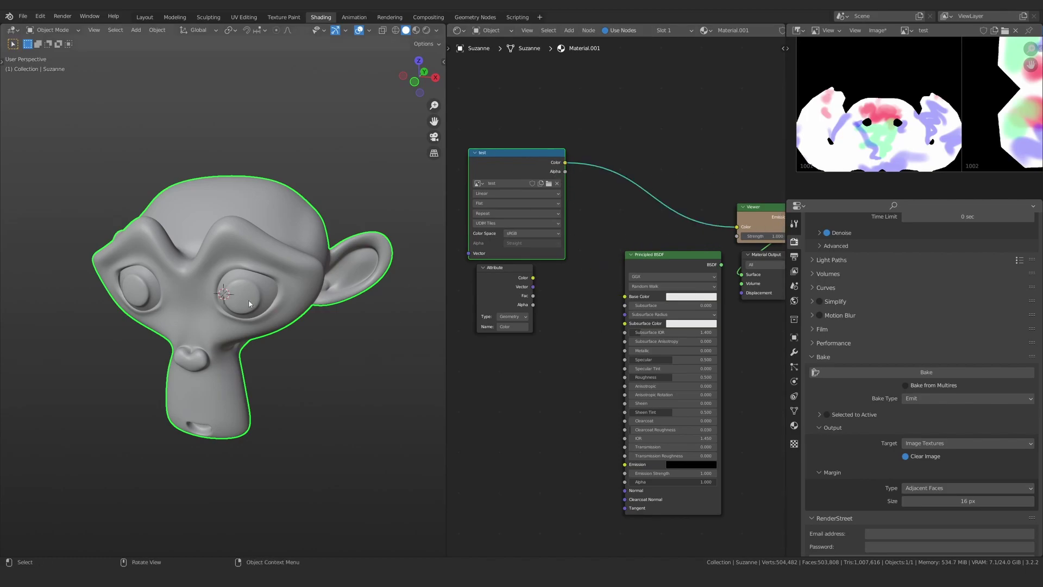
# Switch the viewport to rendered shading and move the test image node farther above the Attribute node
pyautogui.press('z')
pyautogui.click(233, 261)
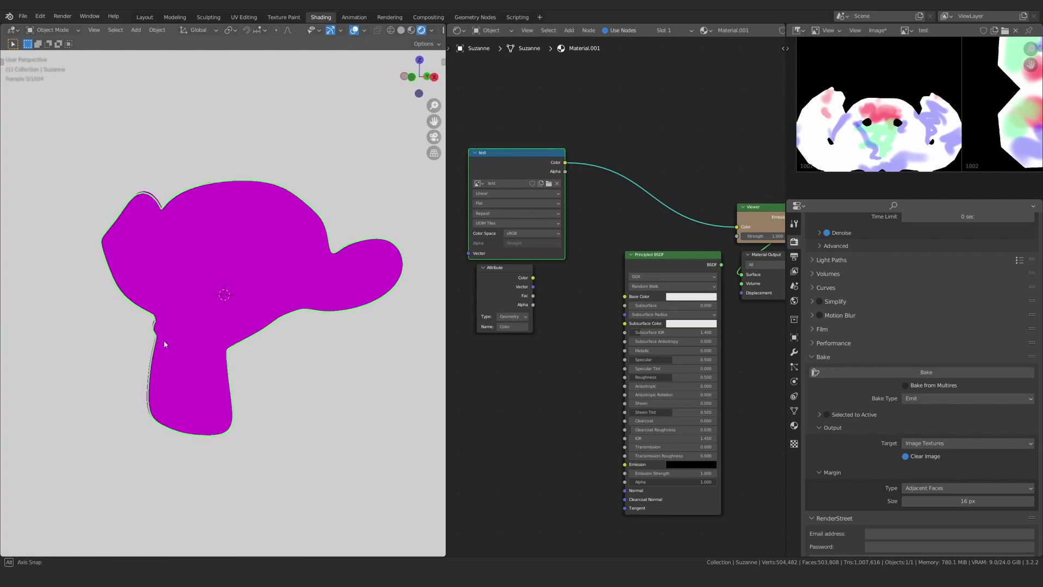
pyautogui.moveTo(521, 164); pyautogui.dragTo(519, 140)
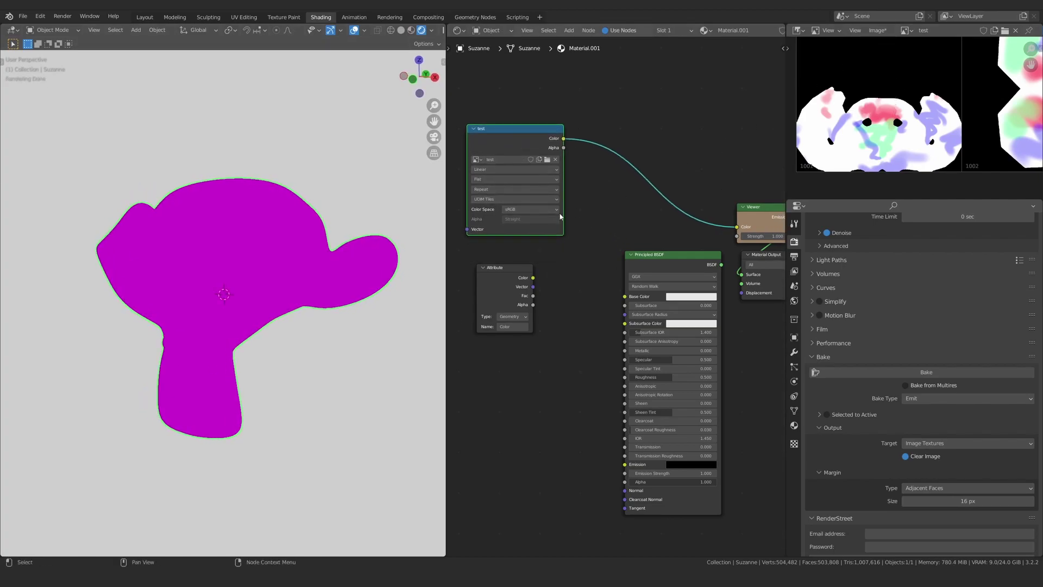
pyautogui.scroll(-2, 576, 252)
pyautogui.moveTo(644, 267); pyautogui.dragTo(644, 285)
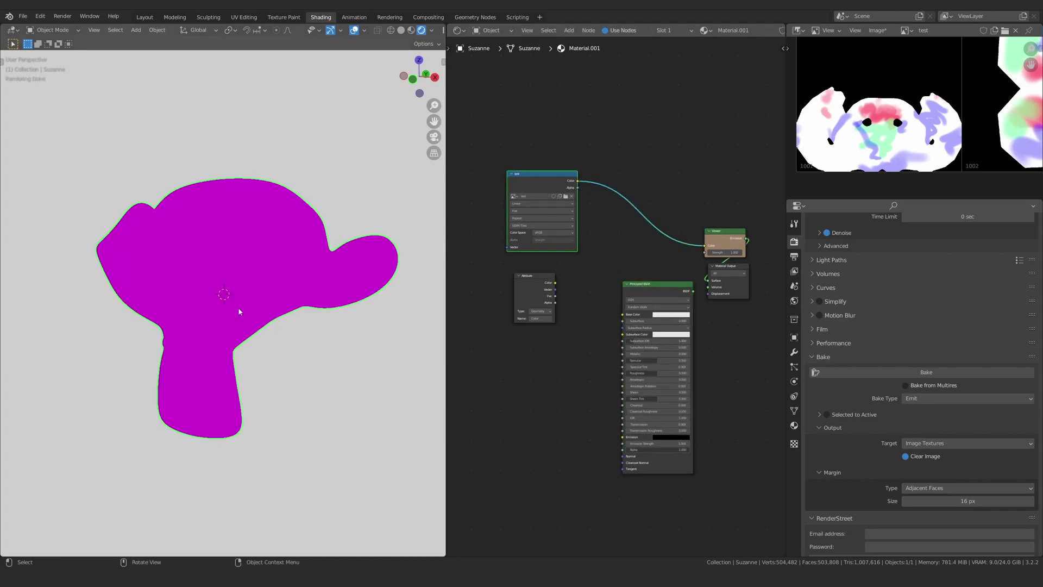
# Try to pack the test image into the blend file
pyautogui.click(889, 30)
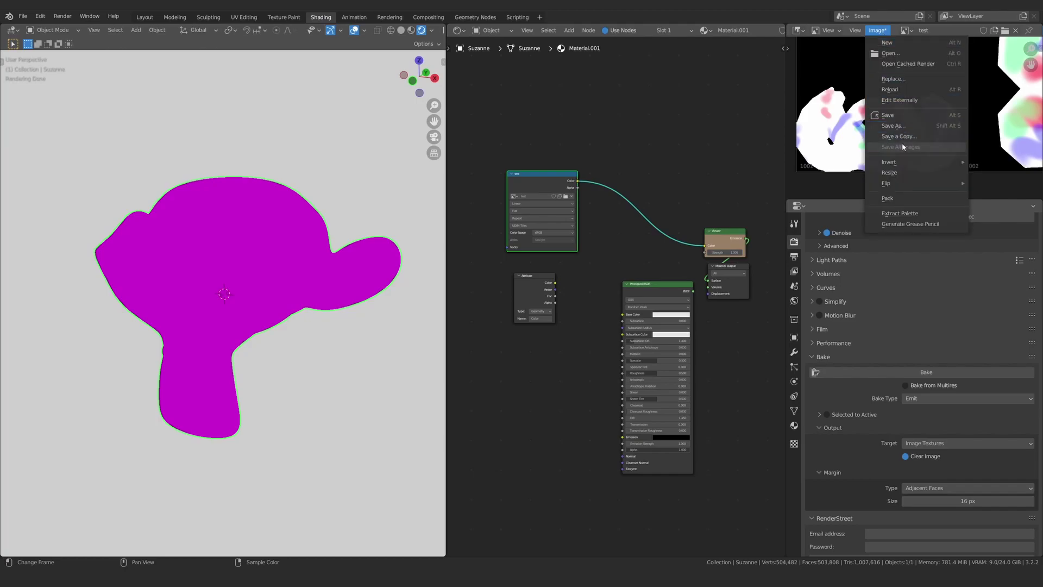
pyautogui.click(902, 199)
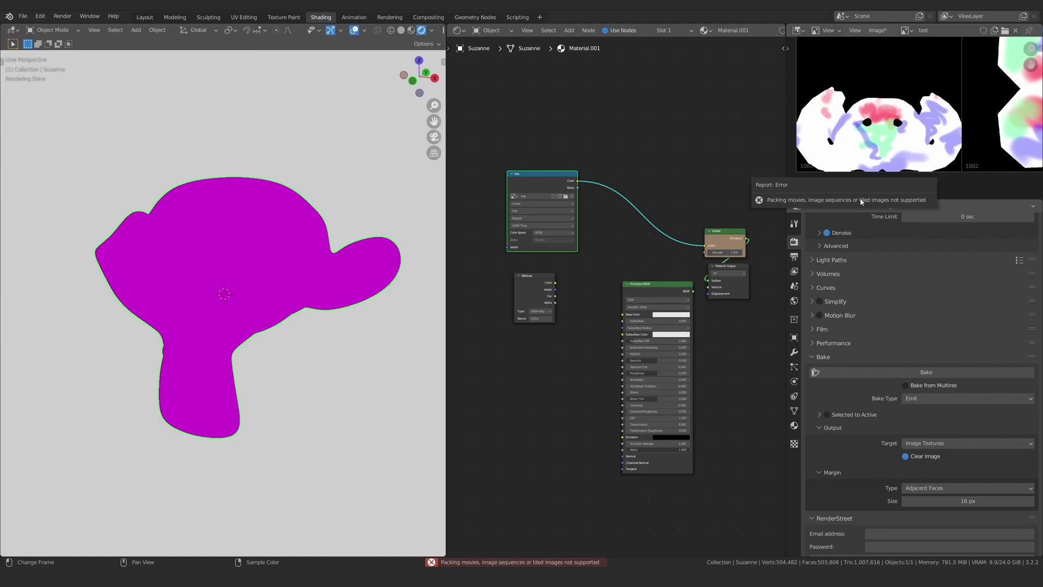
pyautogui.scroll(2, 502, 246)
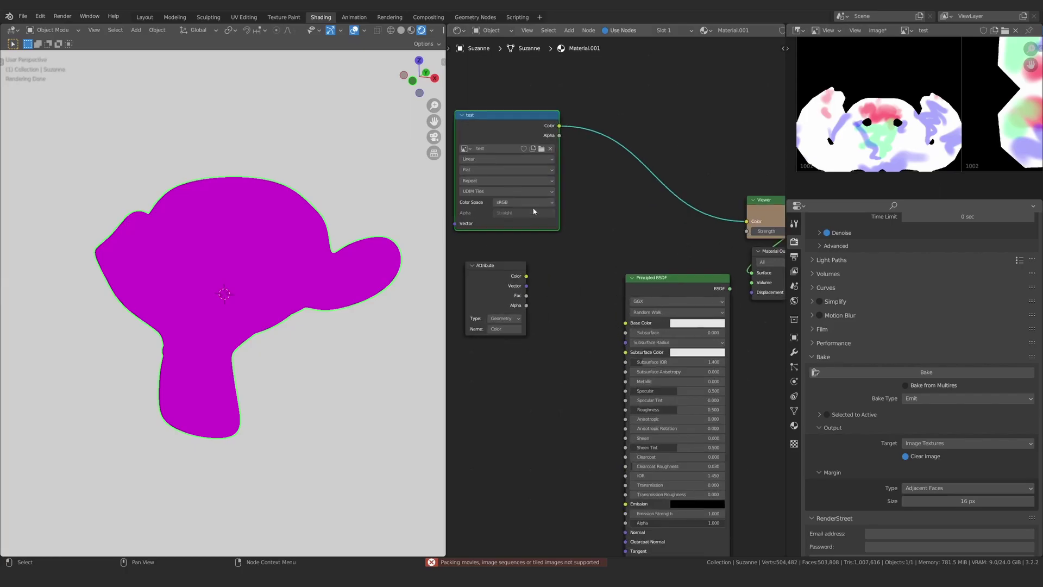
pyautogui.scroll(-2, 886, 111)
# Save the tiled test image to the Desktop as test.<UDIM>.png in PNG format
pyautogui.click(878, 31)
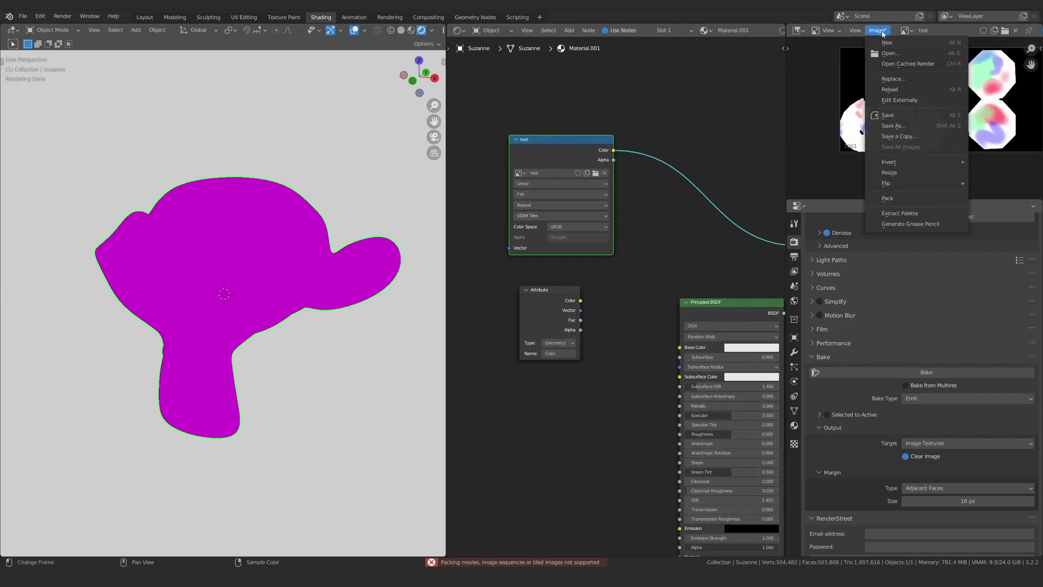
pyautogui.click(893, 125)
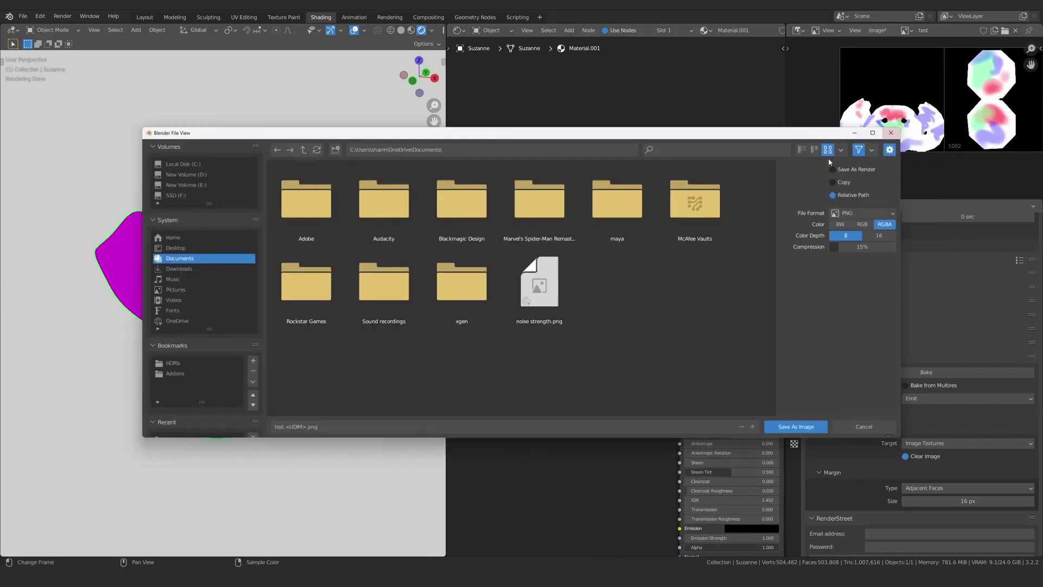
pyautogui.click(211, 249)
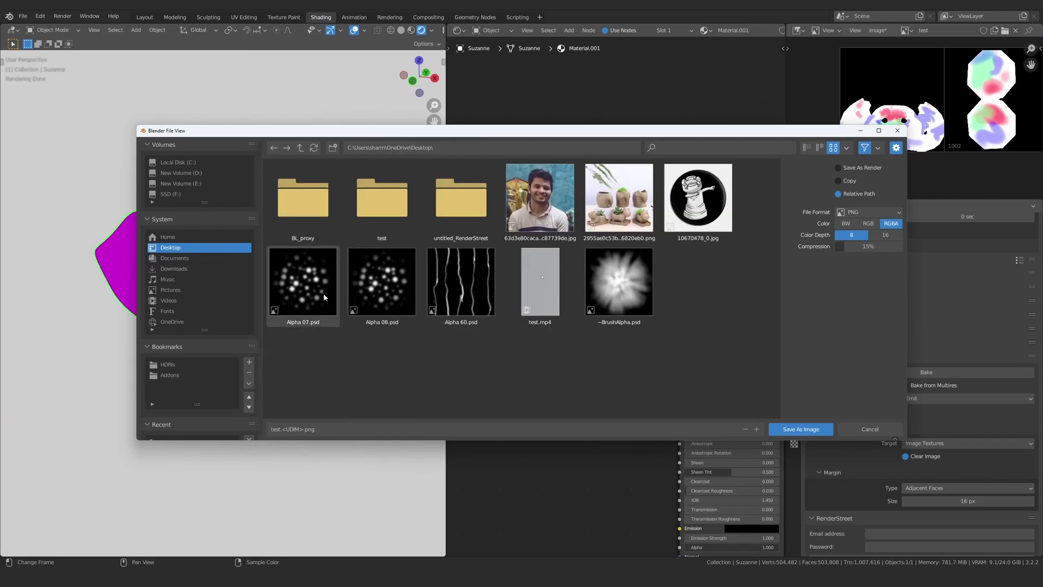
pyautogui.click(800, 429)
# Compare the painted color attribute with the baked test image by previewing each in turn, leaving the Attribute node connected to the Viewer
pyautogui.scroll(-3, 245, 288)
pyautogui.scroll(4, 239, 299)
pyautogui.moveTo(237, 310)
pyautogui.mouseDown(button='middle')
pyautogui.moveTo(201, 296)
pyautogui.moveTo(237, 280)
pyautogui.mouseUp(button='middle')
pyautogui.keyDown('ctrl'); pyautogui.keyDown('shift'); pyautogui.click(552, 298); pyautogui.keyUp('shift'); pyautogui.keyUp('ctrl')
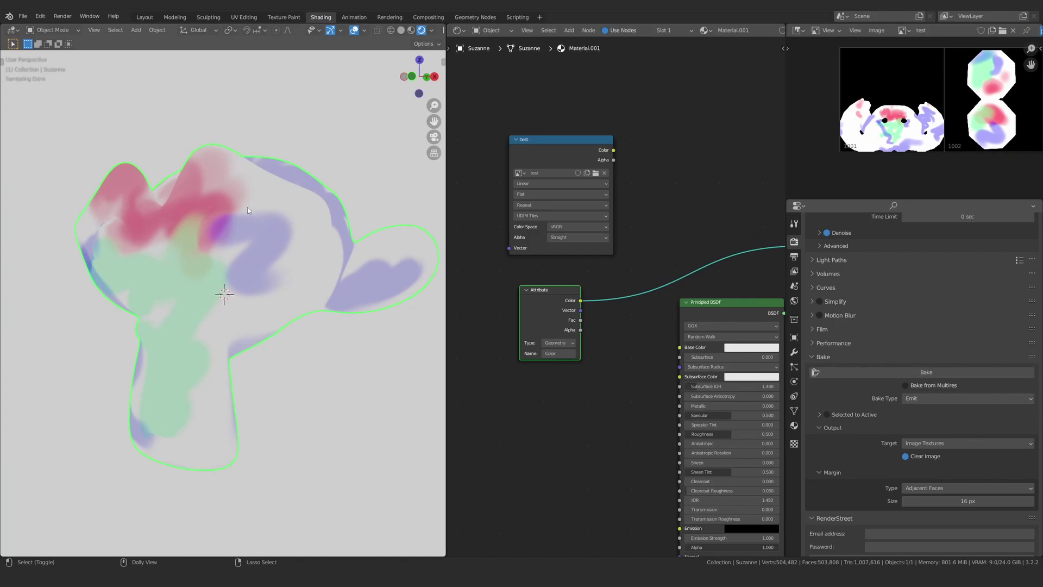
pyautogui.scroll(6, 220, 199)
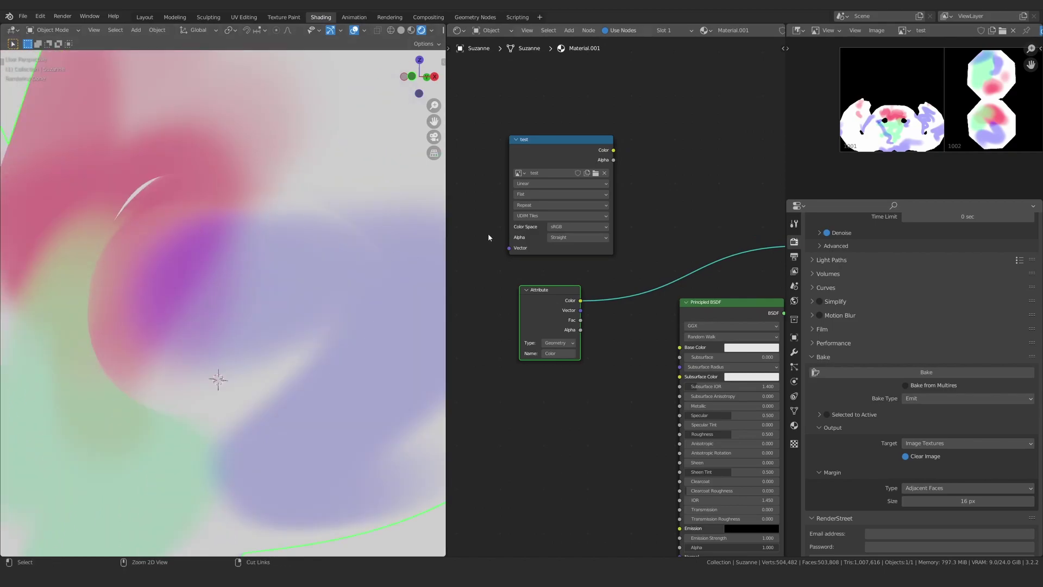
pyautogui.keyDown('ctrl'); pyautogui.keyDown('shift'); pyautogui.click(544, 165); pyautogui.keyUp('shift'); pyautogui.keyUp('ctrl')
pyautogui.keyDown('ctrl'); pyautogui.keyDown('shift'); pyautogui.click(558, 296); pyautogui.keyUp('shift'); pyautogui.keyUp('ctrl')
pyautogui.keyDown('ctrl'); pyautogui.keyDown('shift'); pyautogui.click(551, 162); pyautogui.keyUp('shift'); pyautogui.keyUp('ctrl')
pyautogui.keyDown('ctrl'); pyautogui.keyDown('shift'); pyautogui.click(548, 310); pyautogui.keyUp('shift'); pyautogui.keyUp('ctrl')
pyautogui.keyDown('ctrl'); pyautogui.keyDown('shift'); pyautogui.click(545, 226); pyautogui.keyUp('shift'); pyautogui.keyUp('ctrl')
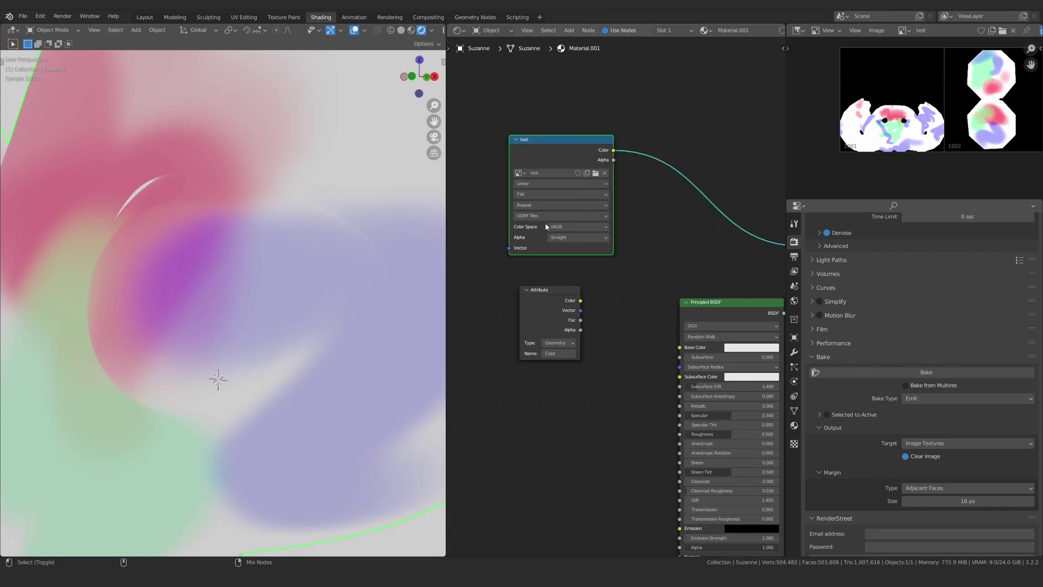
pyautogui.keyDown('ctrl'); pyautogui.keyDown('shift'); pyautogui.click(553, 308); pyautogui.keyUp('shift'); pyautogui.keyUp('ctrl')
pyautogui.scroll(-2, 258, 299)
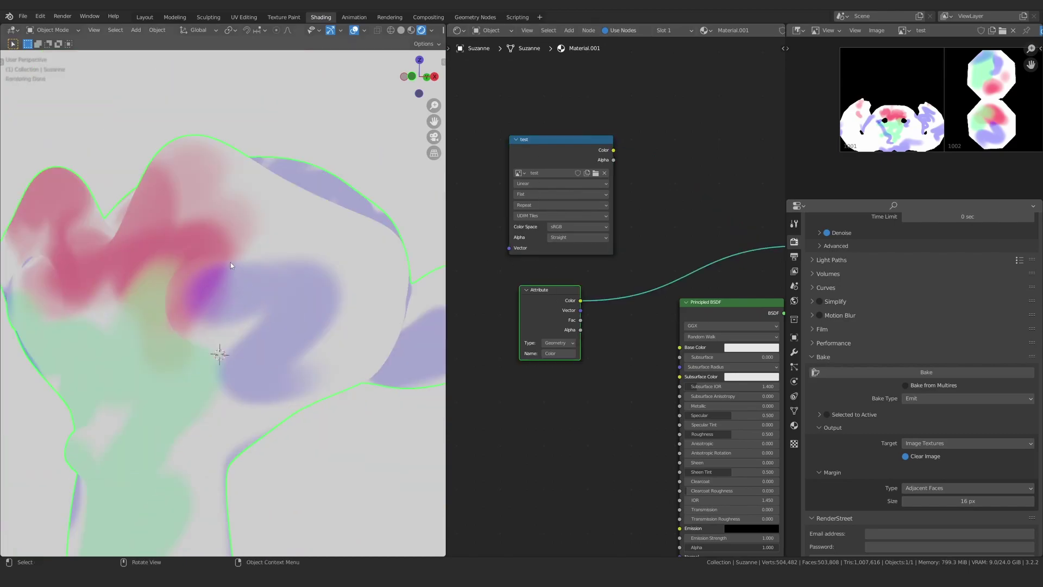
pyautogui.scroll(-5, 231, 262)
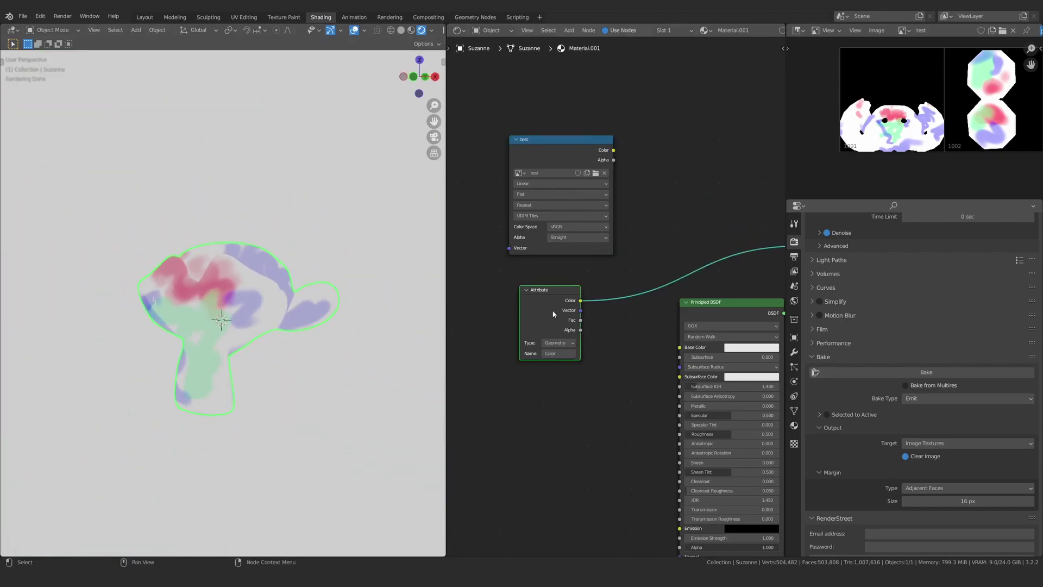
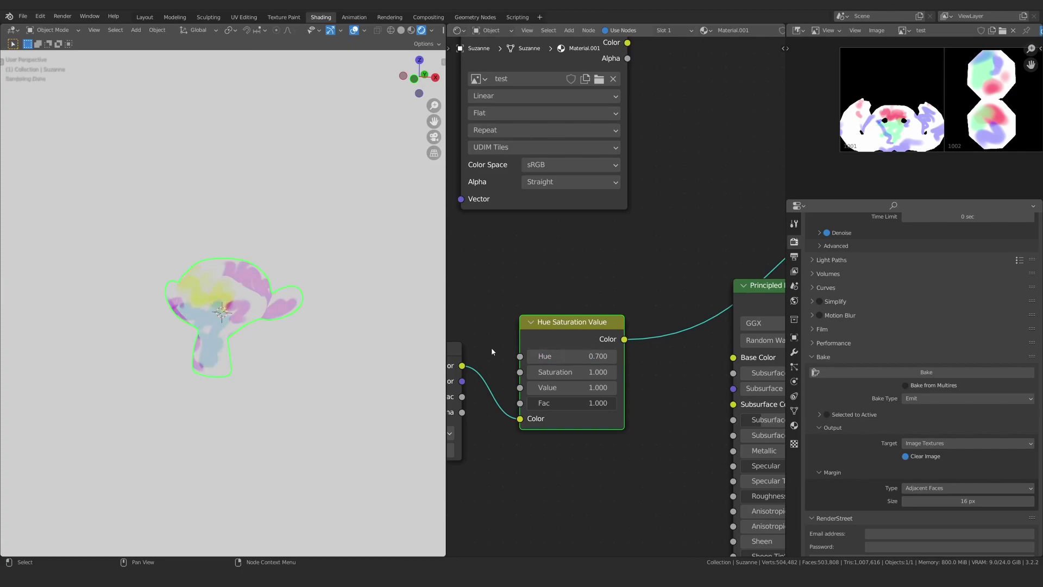
# Set the Hue Saturation Value node's hue to 0.600 and move the Attribute node slightly up and away from it
pyautogui.click(531, 356)
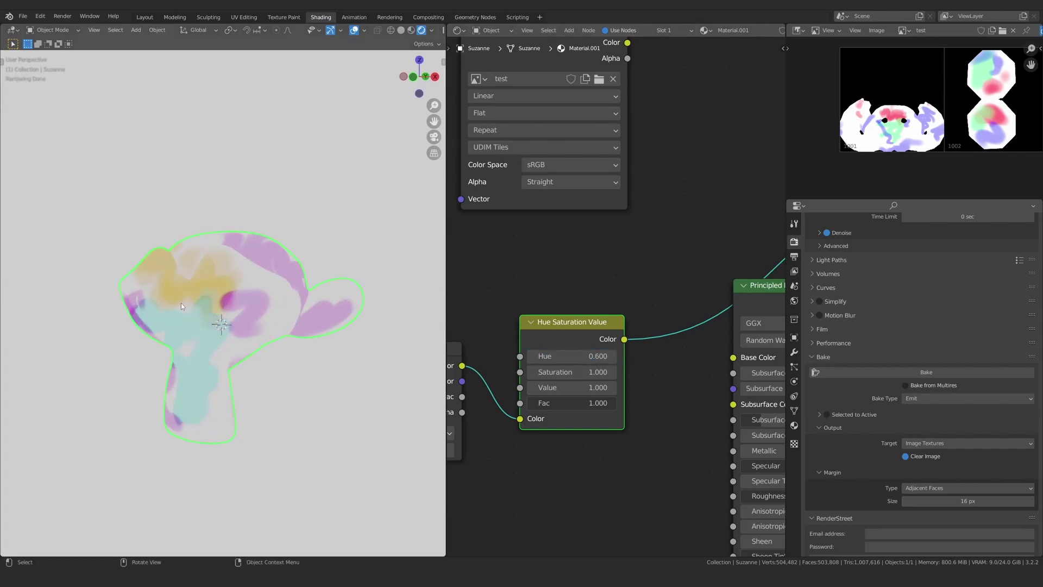
pyautogui.scroll(-4, 598, 326)
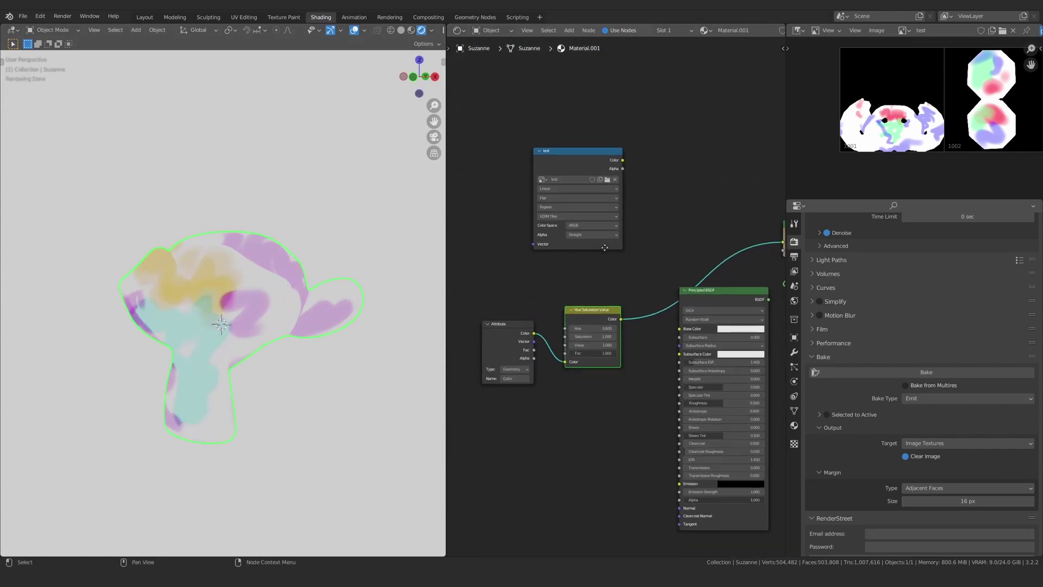
pyautogui.scroll(2, 629, 345)
pyautogui.moveTo(544, 317)
pyautogui.mouseDown()
pyautogui.moveTo(532, 288)
pyautogui.moveTo(537, 297)
pyautogui.mouseUp()
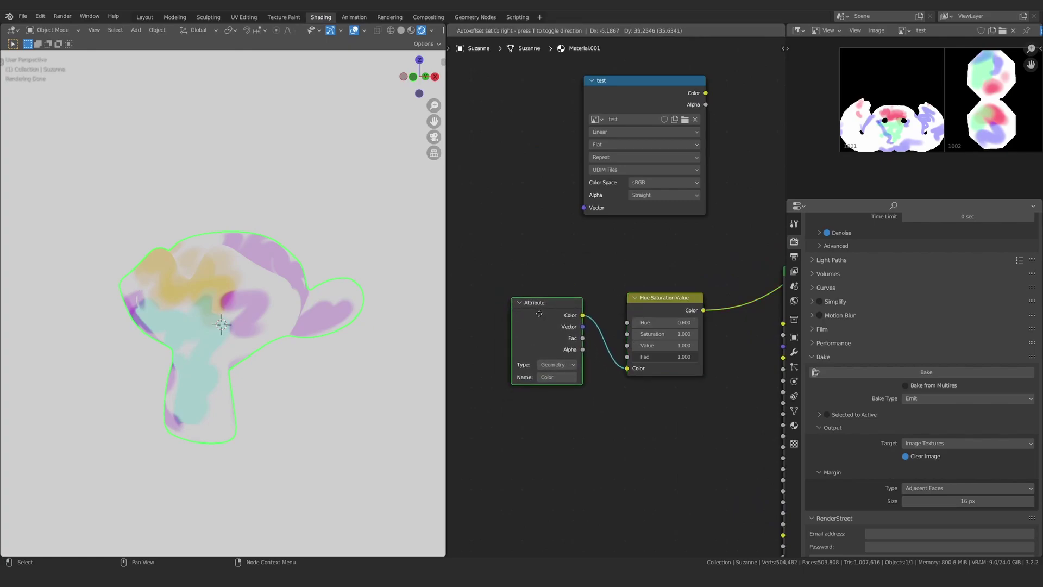
pyautogui.scroll(1, 608, 329)
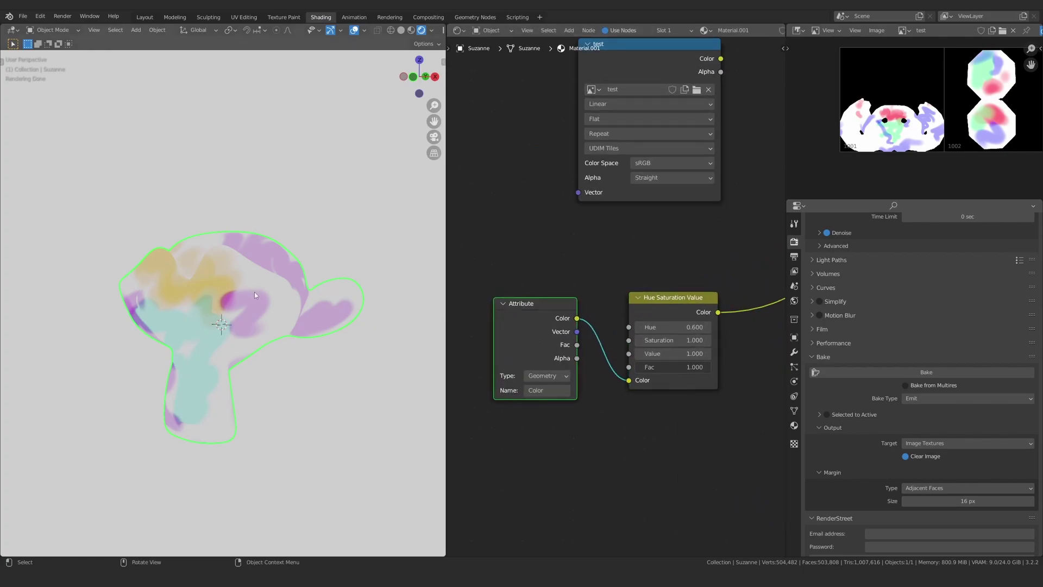
# Show the color attributes in Suzanne's mesh data and check the recoloured model
pyautogui.click(794, 410)
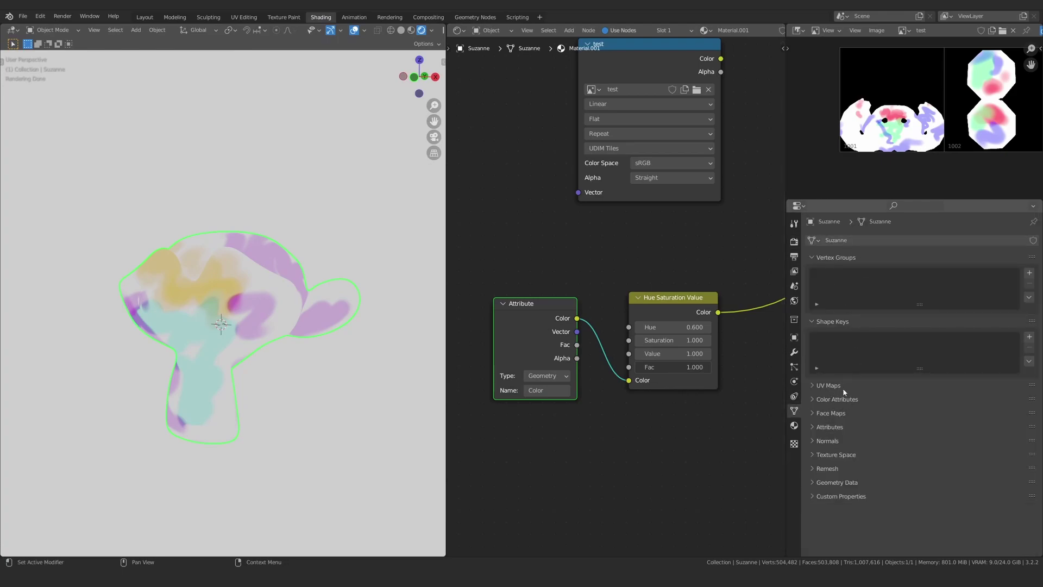
pyautogui.click(827, 400)
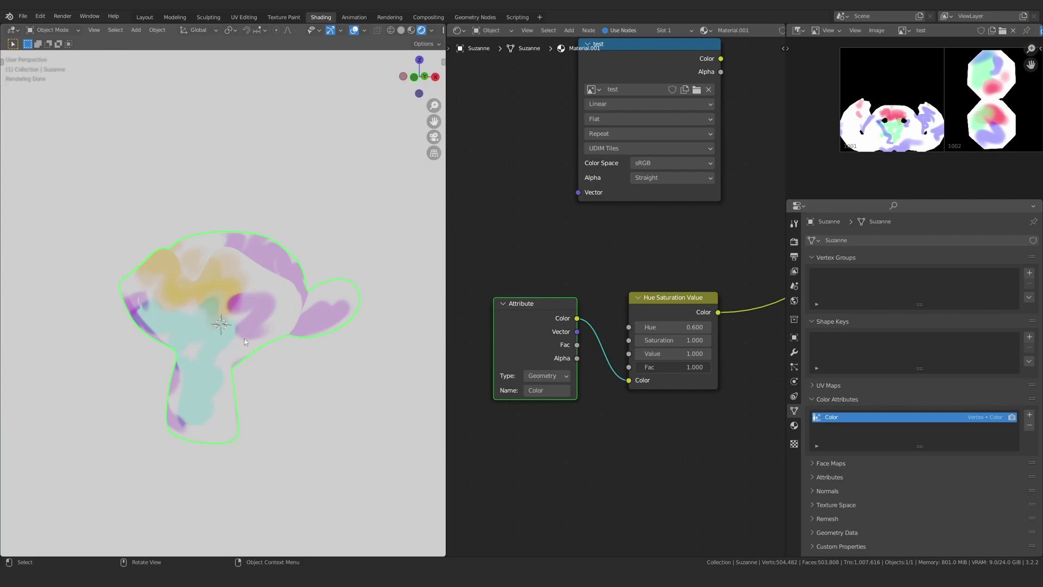
pyautogui.moveTo(245, 341); pyautogui.dragTo(228, 326, button='middle')
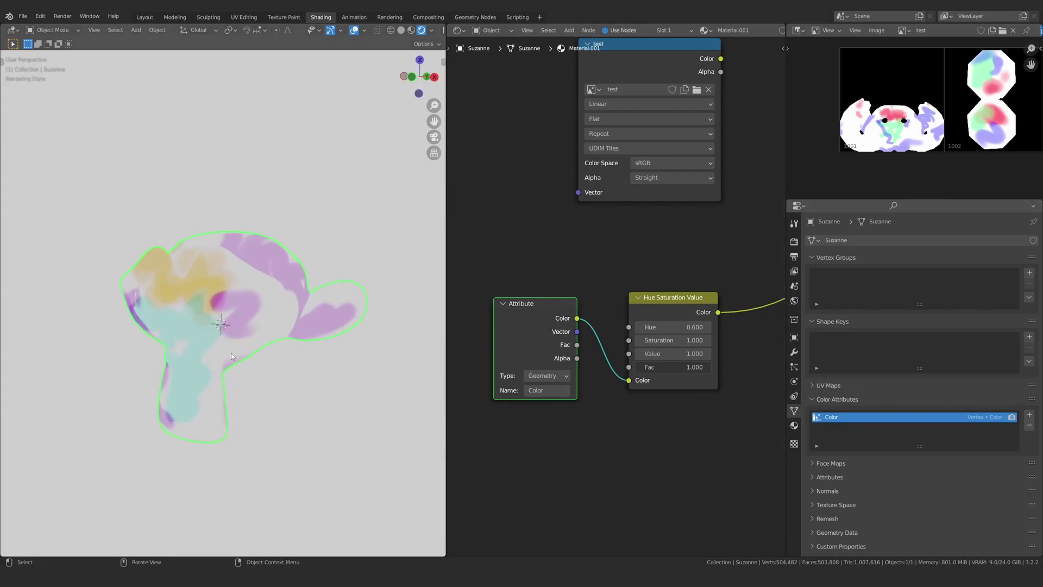
pyautogui.scroll(1, 232, 356)
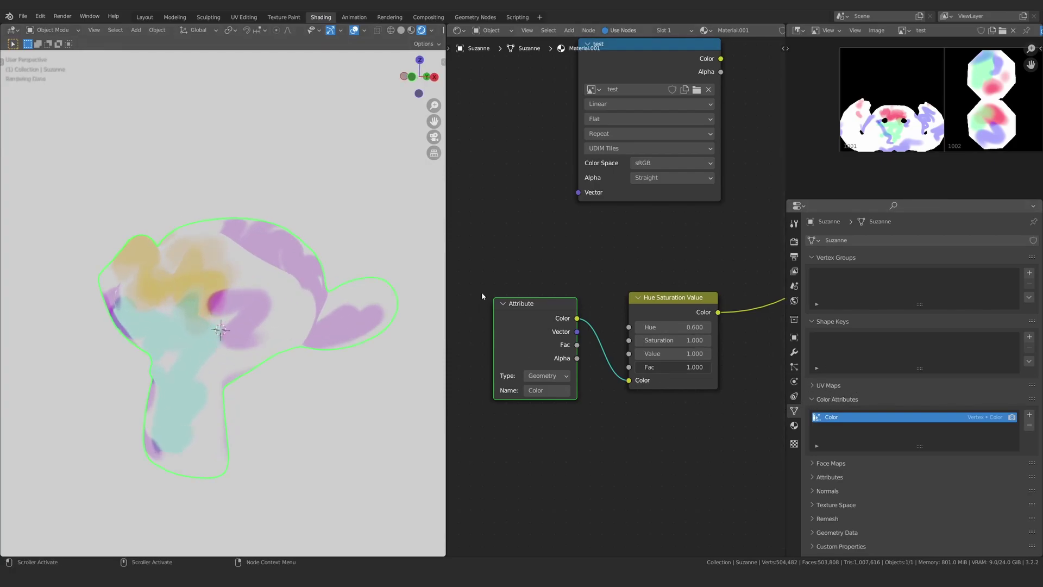
# Set the bake output target to Color Attributes in the render settings
pyautogui.click(793, 240)
pyautogui.scroll(-15, 909, 449)
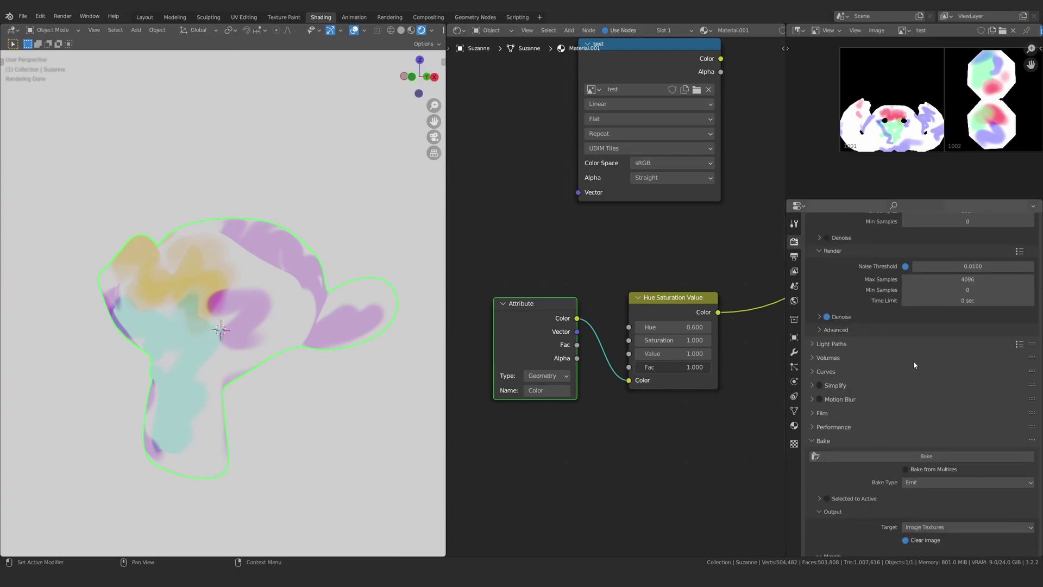
pyautogui.click(909, 448)
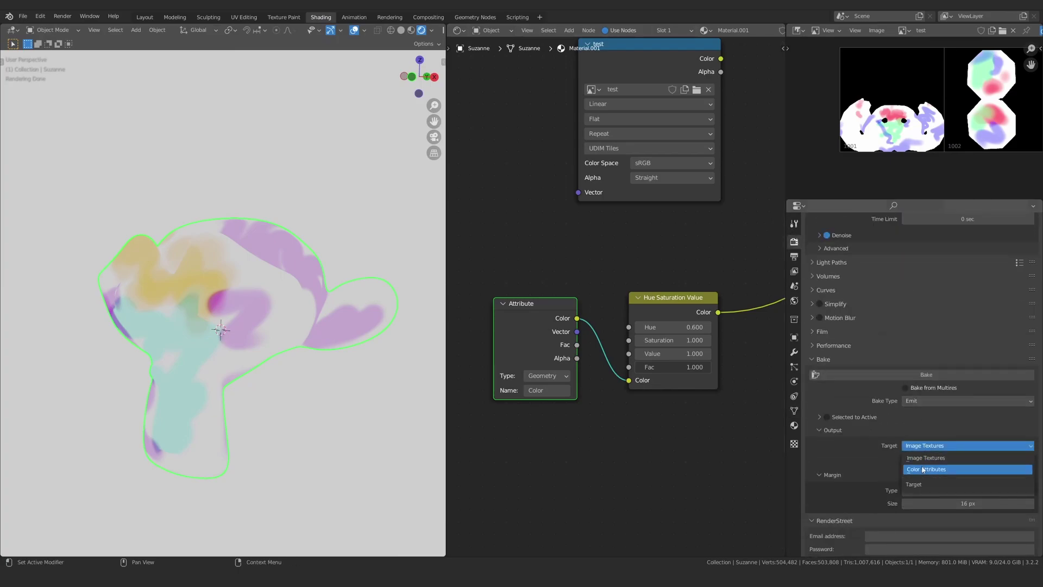
pyautogui.click(923, 468)
pyautogui.scroll(-5, 620, 294)
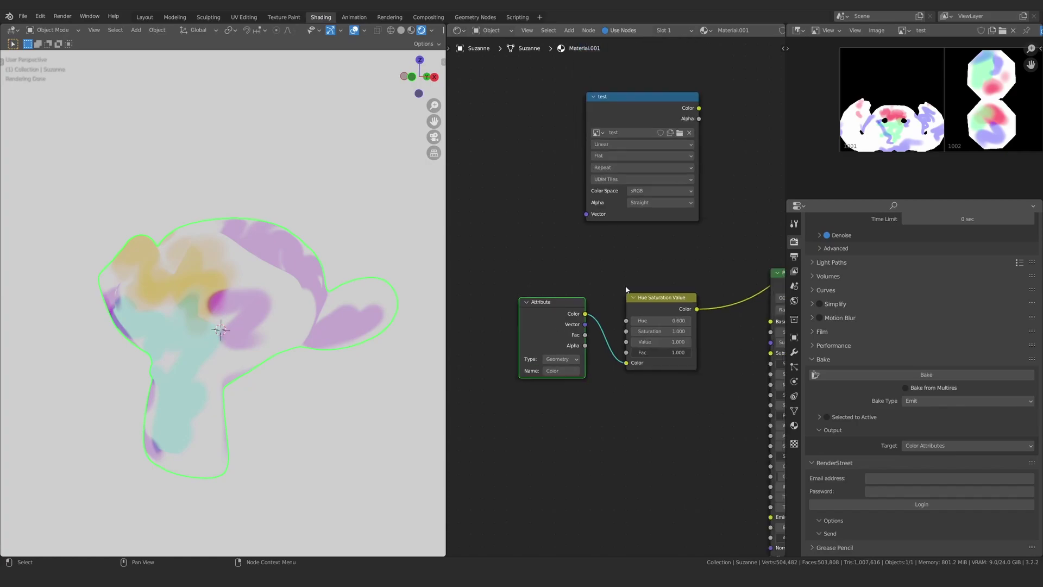
# Select the Hue Saturation Value node for preview and nudge the Viewer node slightly upward
pyautogui.moveTo(648, 317); pyautogui.dragTo(592, 335, button='middle')
pyautogui.click(611, 322)
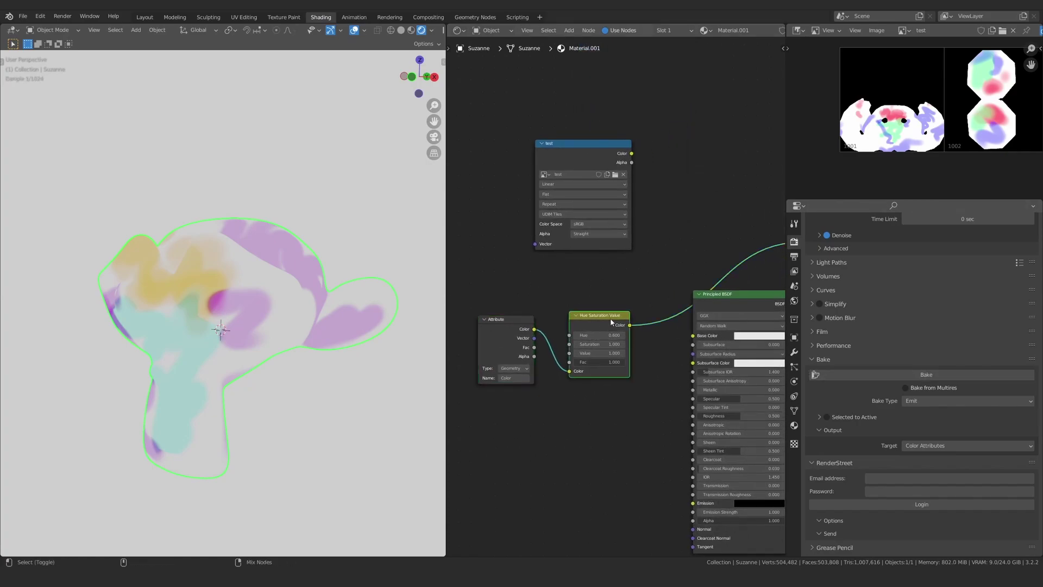
pyautogui.scroll(-1, 685, 278)
pyautogui.moveTo(713, 286); pyautogui.dragTo(605, 288, button='middle')
pyautogui.moveTo(675, 240); pyautogui.dragTo(680, 231)
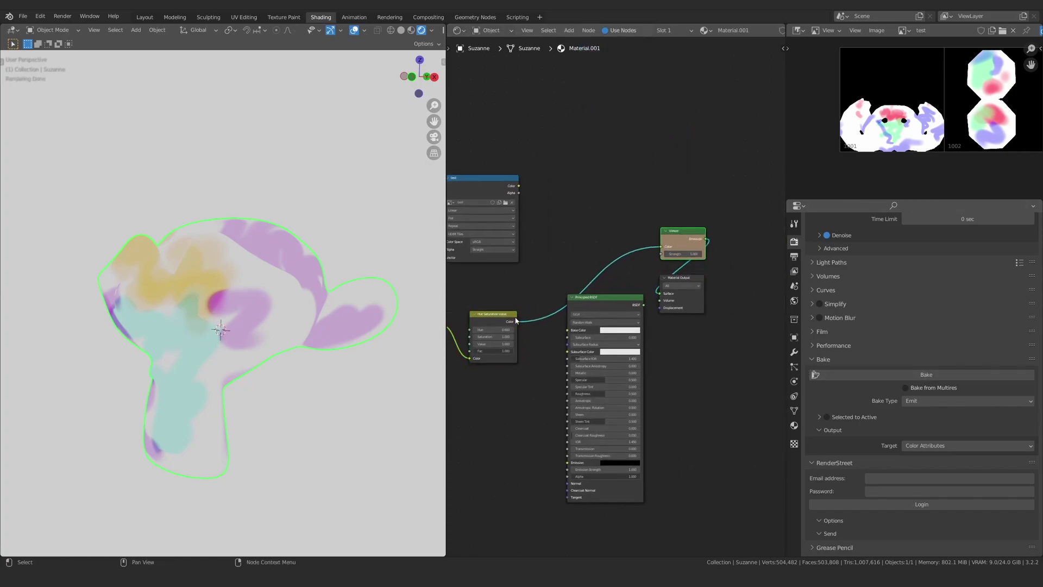
# Bake the hue-shifted emission into Suzanne's active color attribute
pyautogui.moveTo(471, 340); pyautogui.dragTo(571, 316, button='middle')
pyautogui.scroll(1, 570, 317)
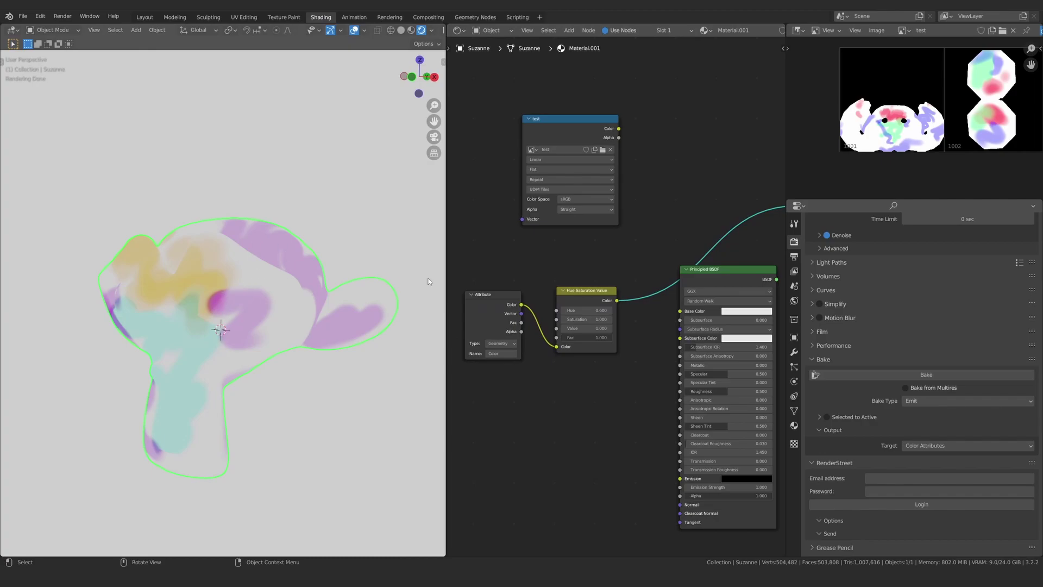
pyautogui.click(847, 375)
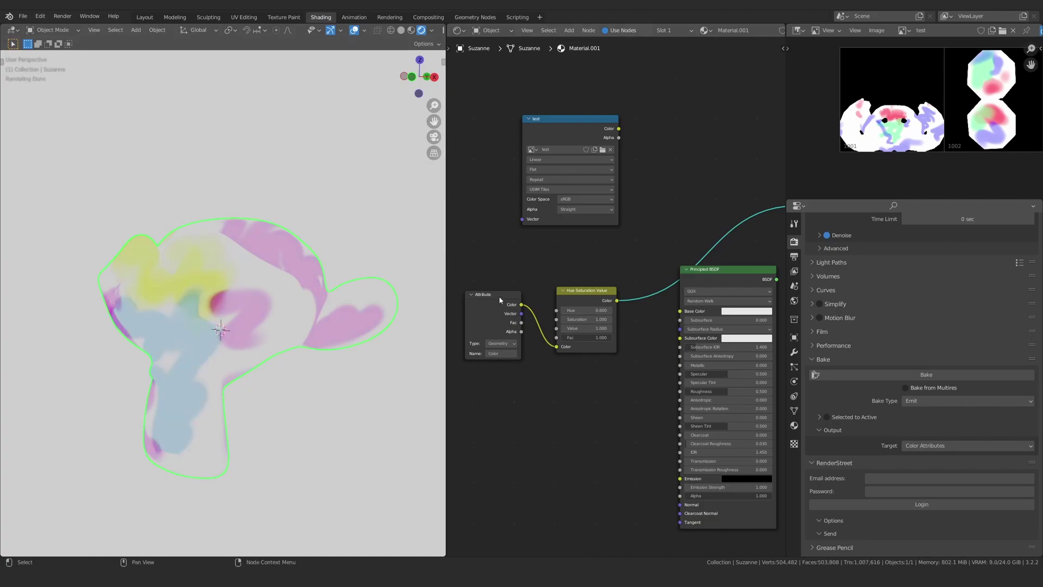
# Delete the Hue Saturation Value node and preview the Attribute node's color directly through the Viewer
pyautogui.click(589, 298)
pyautogui.press('x')
pyautogui.keyDown('ctrl'); pyautogui.keyDown('shift'); pyautogui.click(483, 299); pyautogui.keyUp('shift'); pyautogui.keyUp('ctrl')
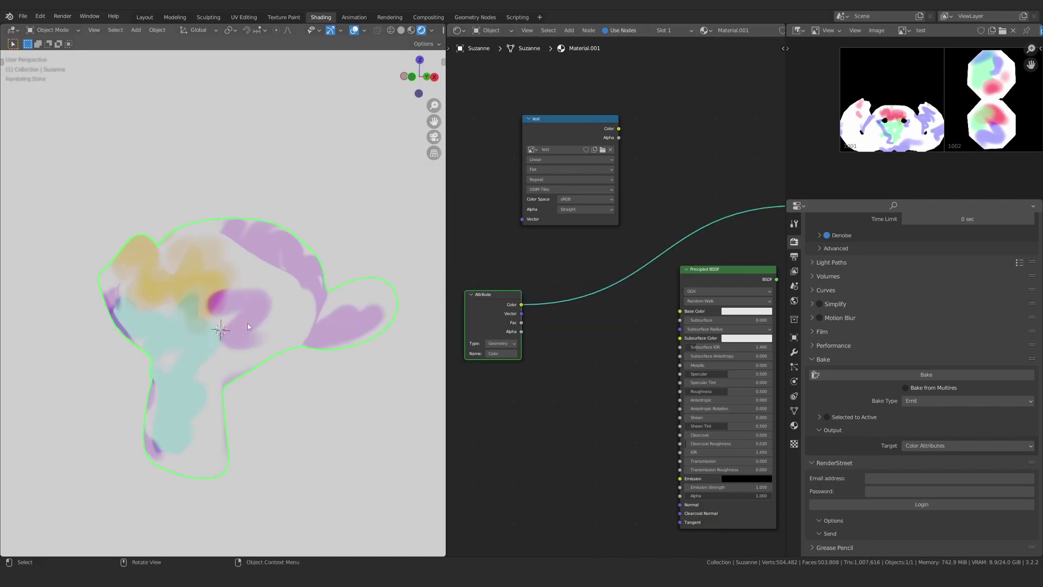
# Switch Suzanne from Object Mode to Sculpt Mode and set the viewport shading to Solid
pyautogui.moveTo(168, 271); pyautogui.dragTo(202, 263, button='middle')
pyautogui.scroll(3, 228, 269)
pyautogui.scroll(-3, 239, 283)
pyautogui.moveTo(206, 306); pyautogui.dragTo(259, 353, button='middle')
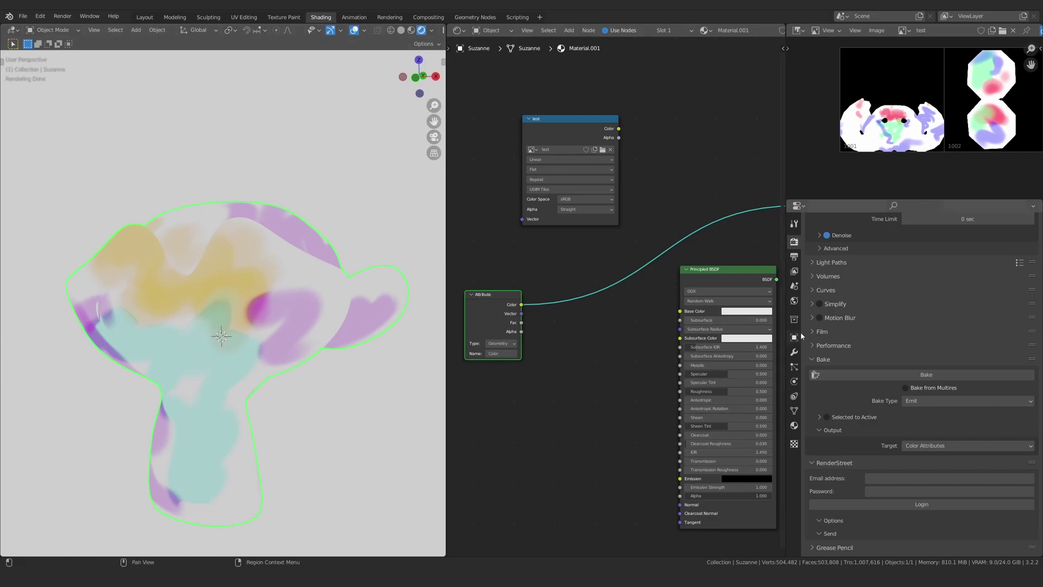
pyautogui.hotkey('ctrl', 'Tab')
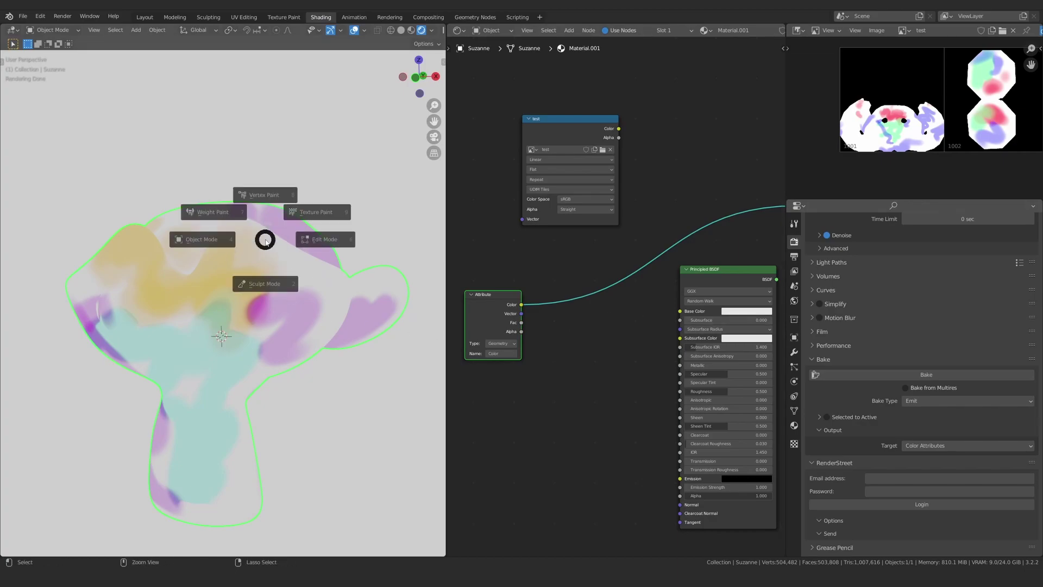
pyautogui.click(266, 318)
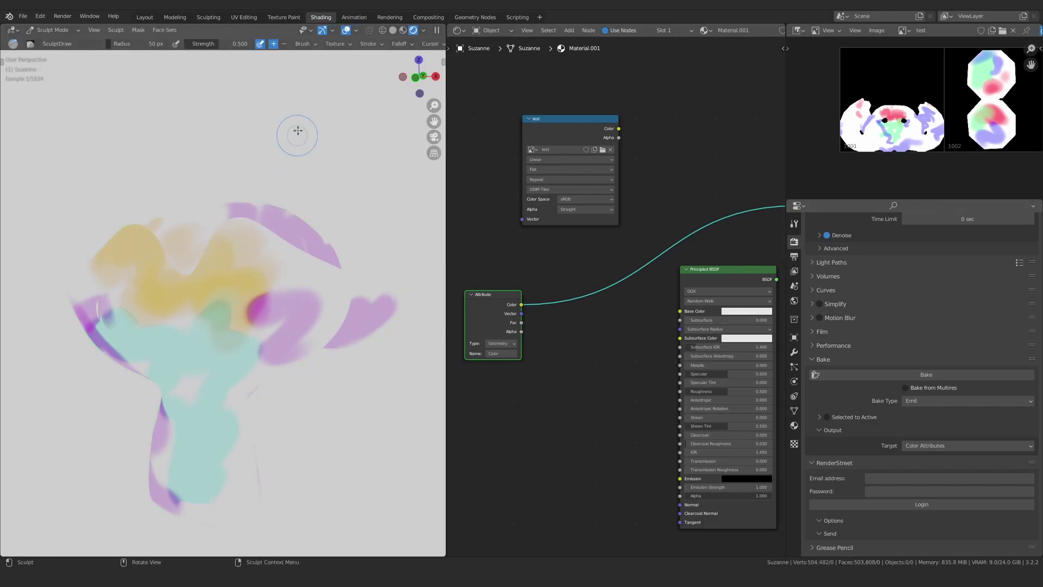
pyautogui.click(393, 31)
pyautogui.scroll(1, 252, 288)
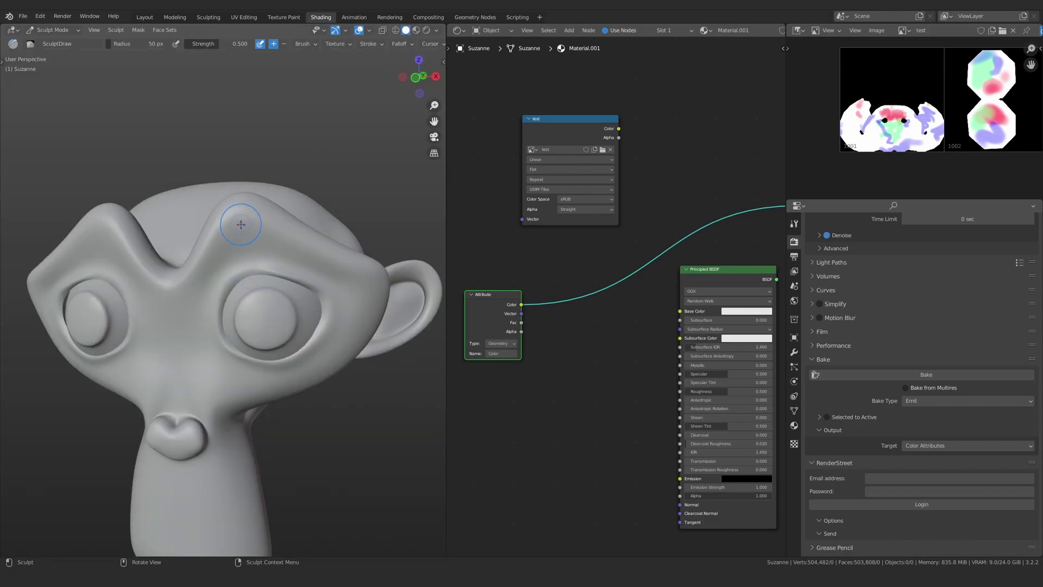
# Show the sculpting tools with their names and activate the Paint brush
pyautogui.scroll(-2, 244, 244)
pyautogui.keyDown('shift'); pyautogui.moveTo(250, 299); pyautogui.dragTo(252, 243, button='middle'); pyautogui.keyUp('shift')
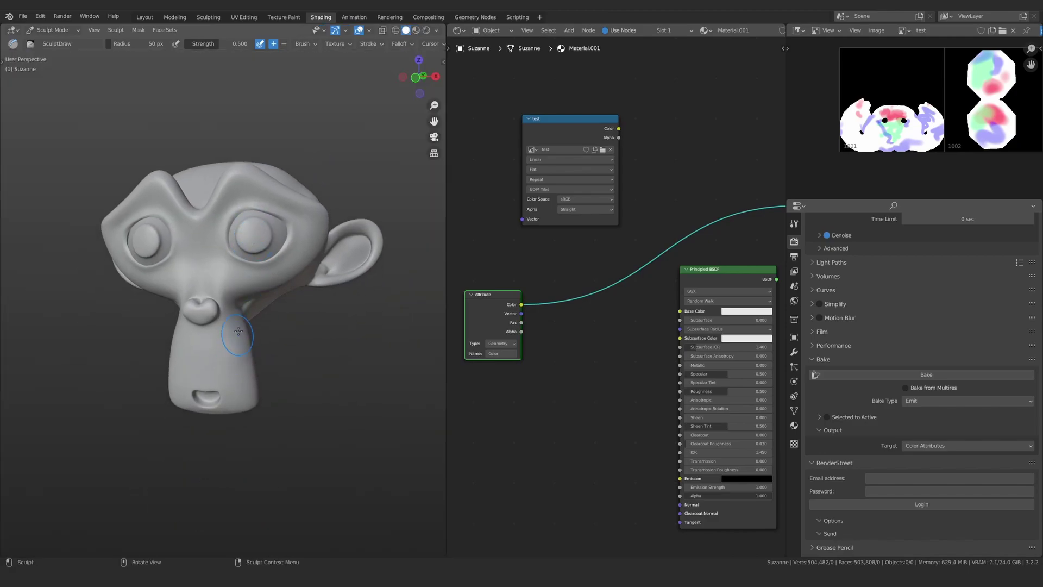
pyautogui.press('n')
pyautogui.press('n')
pyautogui.press('t')
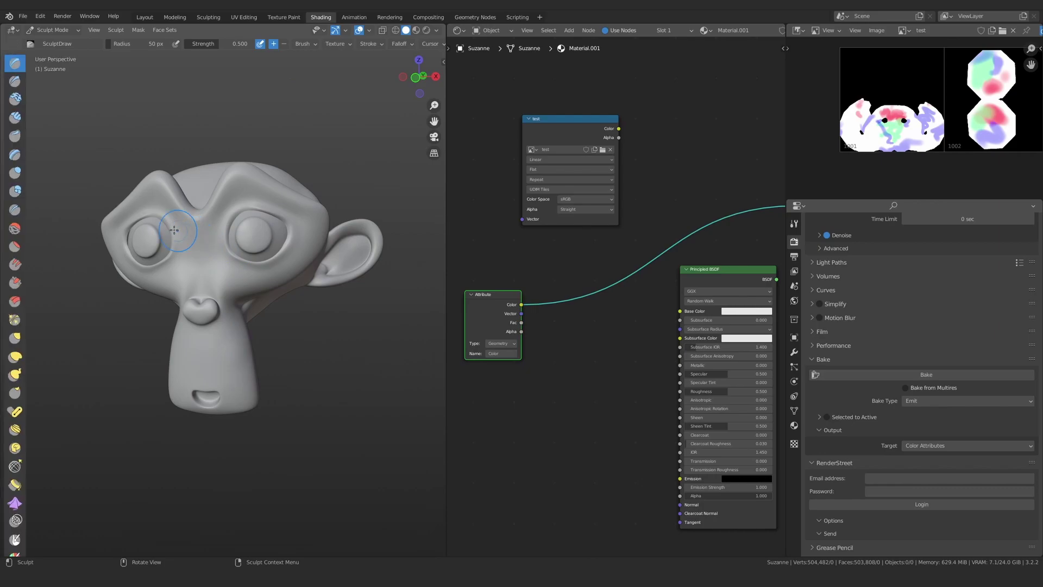
pyautogui.scroll(-6, 11, 370)
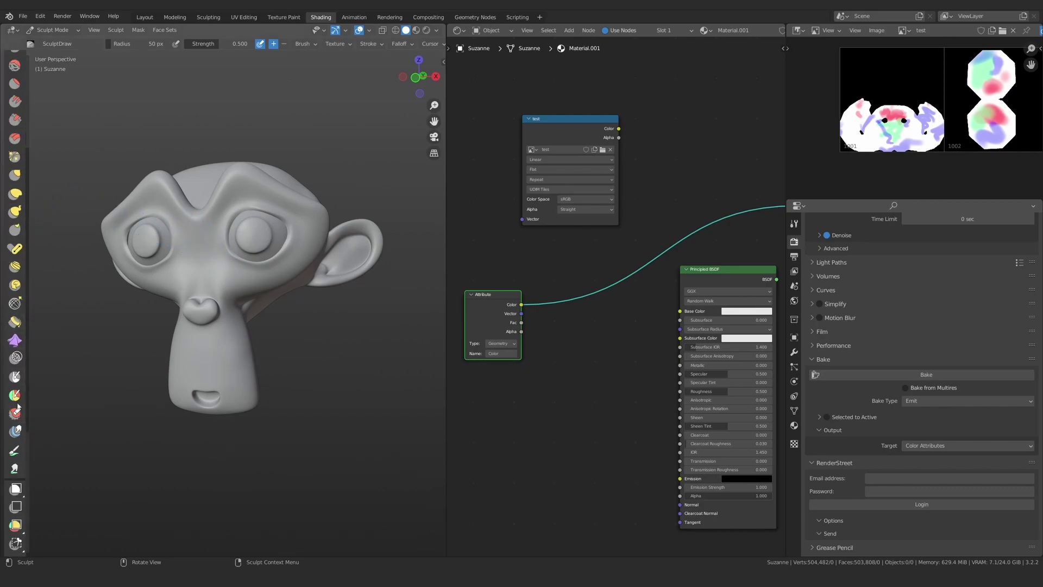
pyautogui.moveTo(26, 390); pyautogui.dragTo(71, 391)
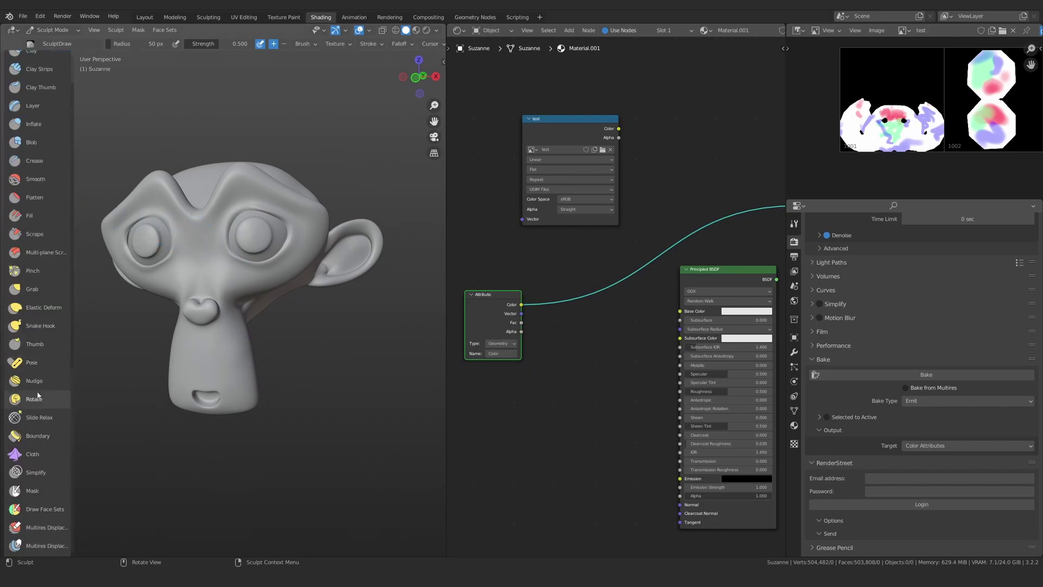
pyautogui.click(35, 450)
pyautogui.scroll(1, 225, 365)
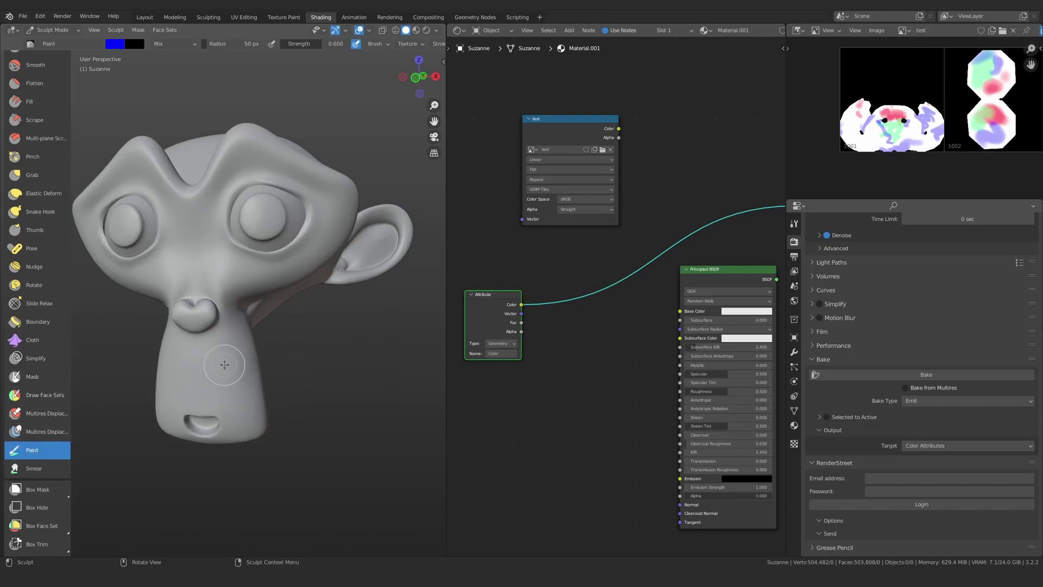
# Paint blue strokes over Suzanne's baked colors, across the brow and around the eye nearest the visible ear
pyautogui.moveTo(293, 284)
pyautogui.mouseDown(button='middle')
pyautogui.moveTo(234, 278)
pyautogui.moveTo(227, 308)
pyautogui.mouseUp(button='middle')
pyautogui.moveTo(197, 365); pyautogui.dragTo(264, 166, button='middle')
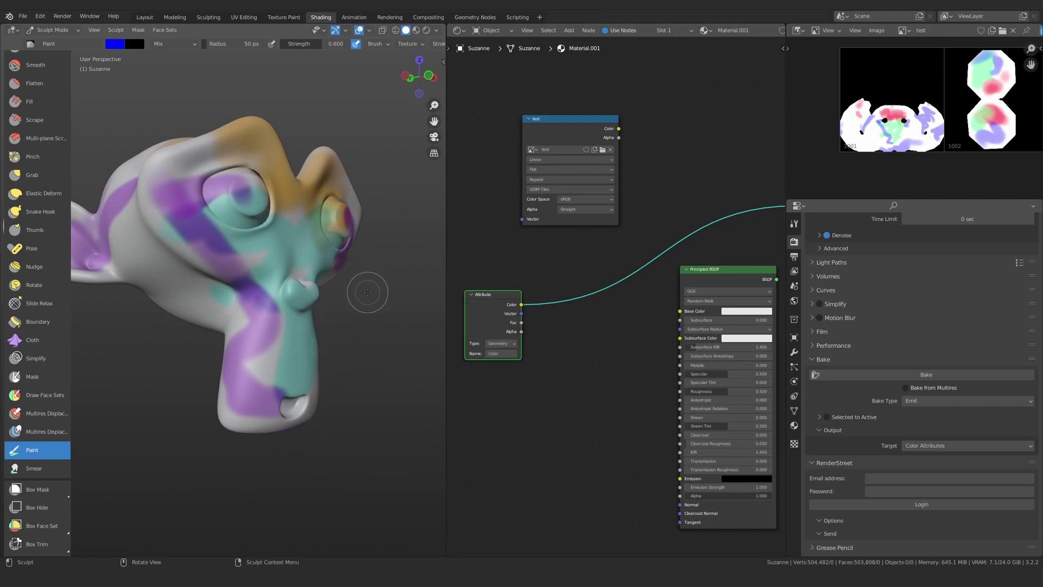
pyautogui.moveTo(365, 292)
pyautogui.mouseDown(button='middle')
pyautogui.moveTo(196, 272)
pyautogui.moveTo(249, 372)
pyautogui.moveTo(144, 256)
pyautogui.moveTo(252, 245)
pyautogui.mouseUp(button='middle')
pyautogui.moveTo(252, 244)
pyautogui.keyDown('ctrl'); pyautogui.mouseDown(button='middle')
pyautogui.moveTo(257, 302)
pyautogui.moveTo(255, 213)
pyautogui.mouseUp(button='middle'); pyautogui.keyUp('ctrl')
pyautogui.moveTo(230, 174); pyautogui.dragTo(216, 213, button='middle')
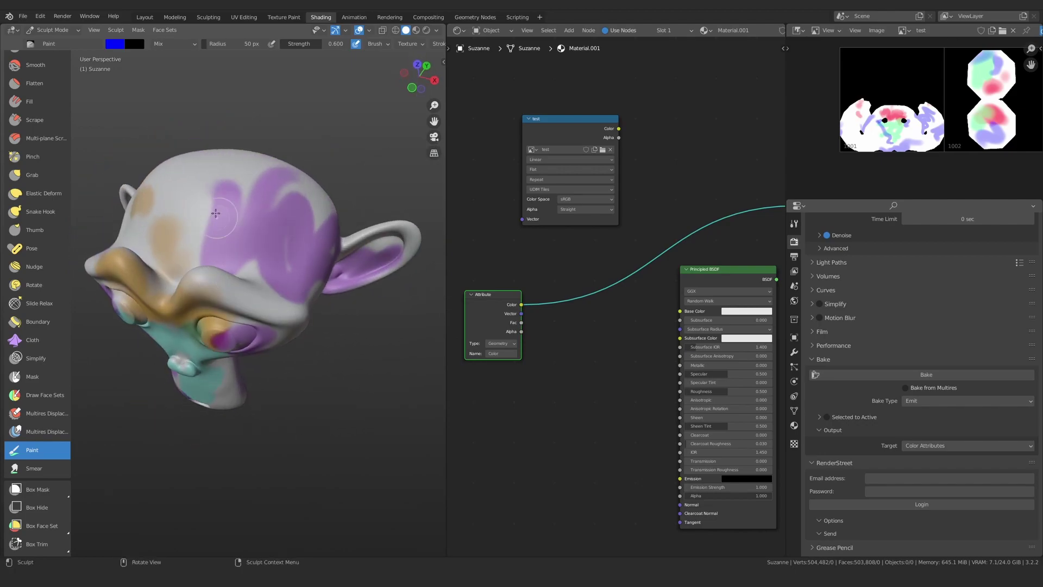
pyautogui.moveTo(208, 281); pyautogui.dragTo(226, 188, button='middle')
pyautogui.scroll(2, 239, 233)
pyautogui.moveTo(245, 255)
pyautogui.mouseDown()
pyautogui.moveTo(207, 250)
pyautogui.moveTo(147, 169)
pyautogui.moveTo(281, 189)
pyautogui.moveTo(343, 220)
pyautogui.moveTo(301, 244)
pyautogui.mouseUp()
pyautogui.scroll(-7, 316, 394)
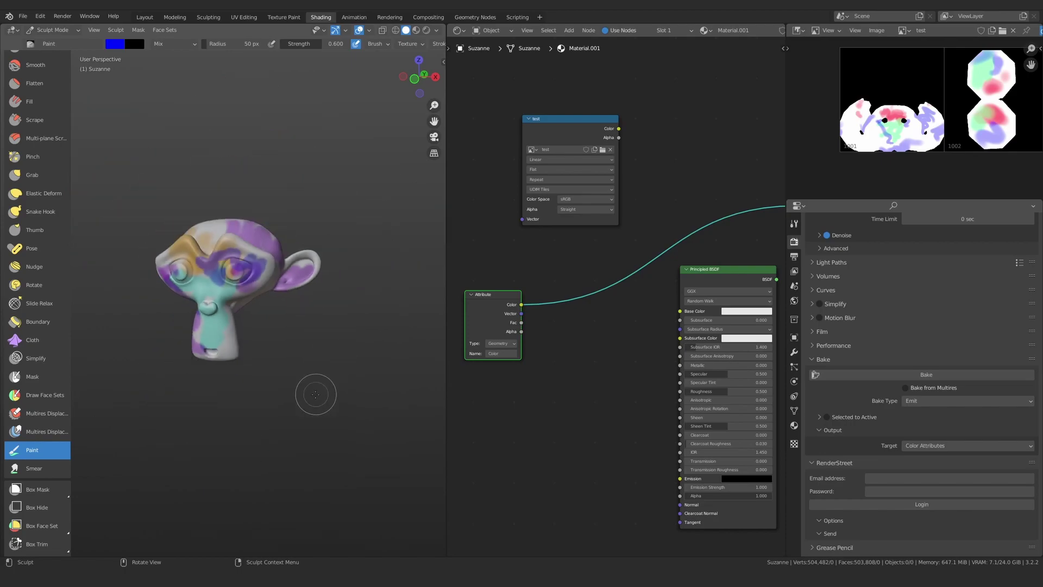
pyautogui.scroll(5, 235, 261)
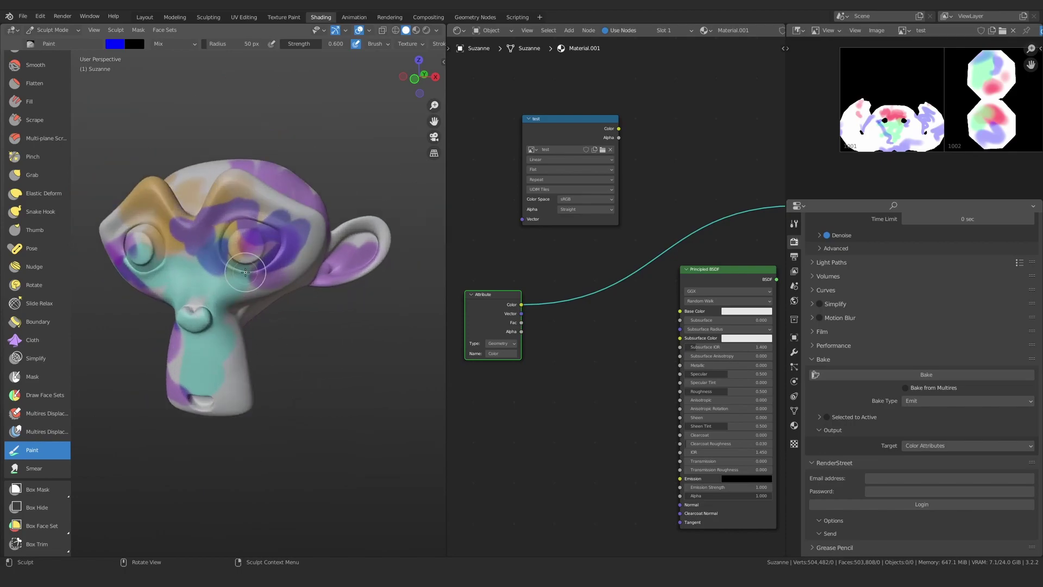